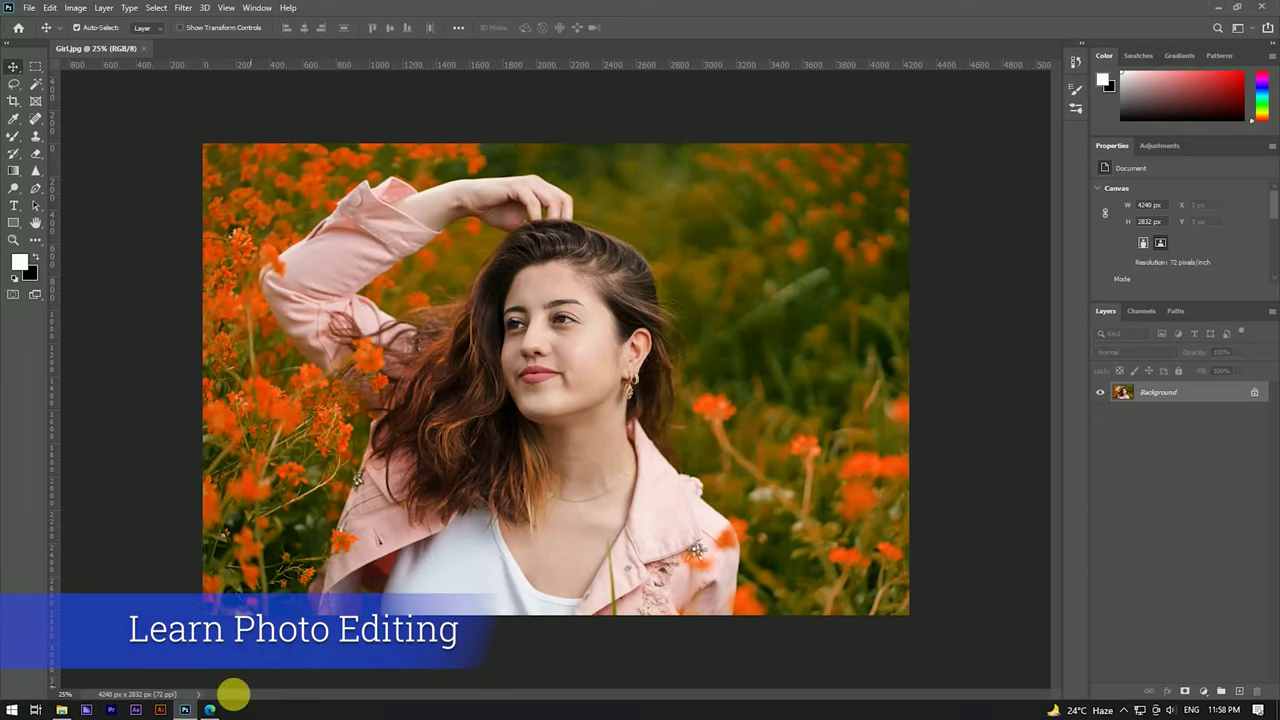
# Duplicate the Background layer of Girl.jpg into a Background copy layer
pyautogui.scroll(3, 558, 350)
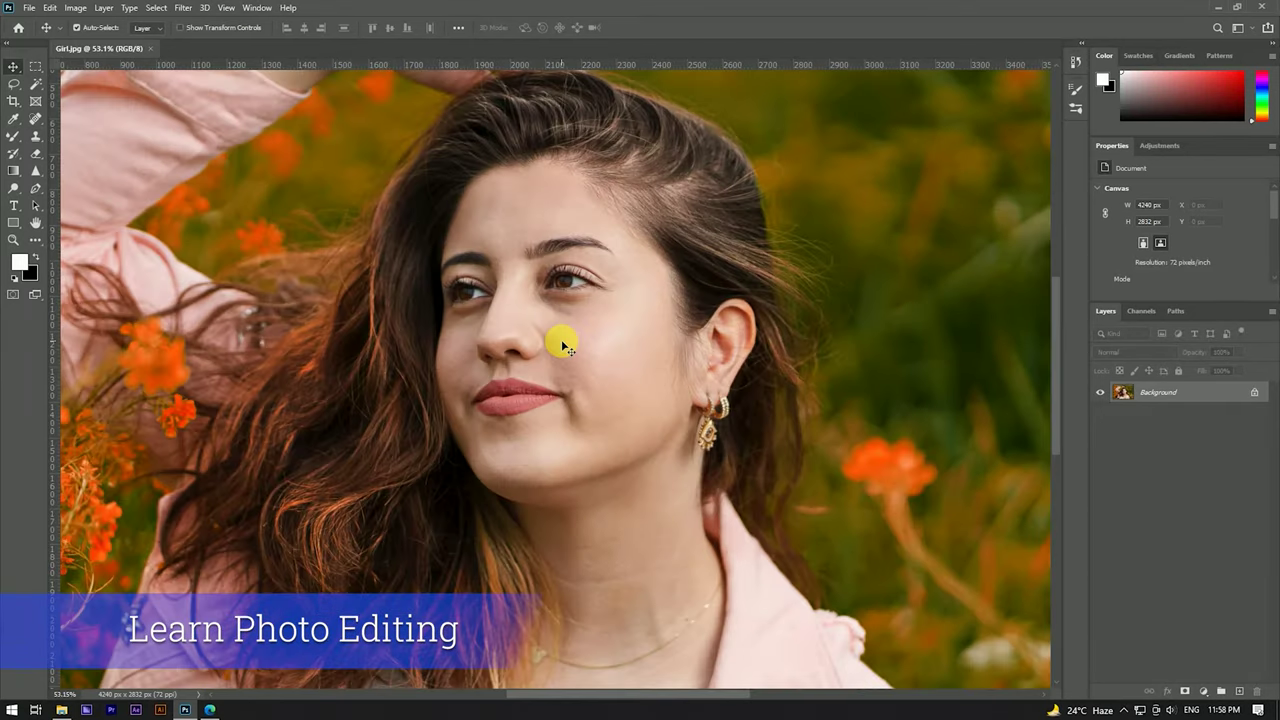
pyautogui.moveTo(1197, 400); pyautogui.dragTo(1247, 694)
pyautogui.scroll(-1, 509, 274)
pyautogui.scroll(-2, 509, 274)
pyautogui.scroll(5, 580, 320)
pyautogui.scroll(2, 592, 320)
pyautogui.scroll(-3, 563, 245)
pyautogui.scroll(3, 563, 326)
pyautogui.scroll(2, 563, 326)
pyautogui.scroll(-1, 429, 451)
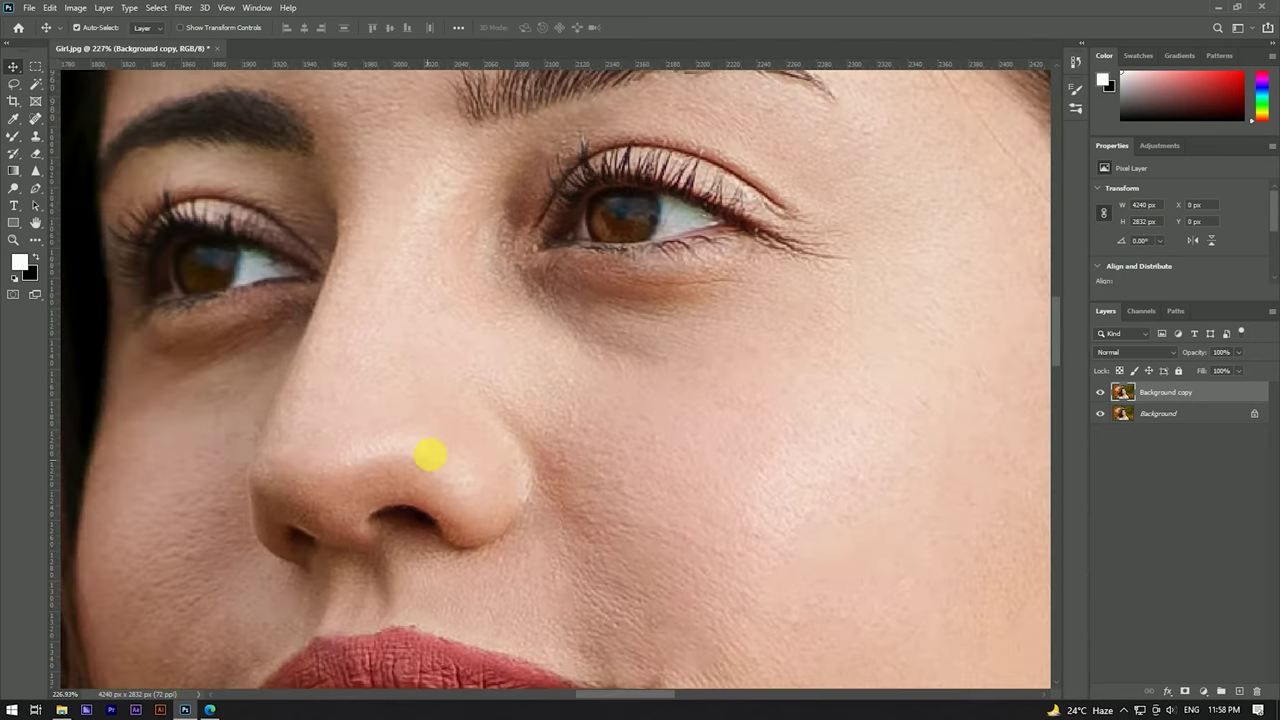
pyautogui.scroll(-1, 443, 357)
pyautogui.scroll(-1, 449, 337)
pyautogui.scroll(-1, 536, 285)
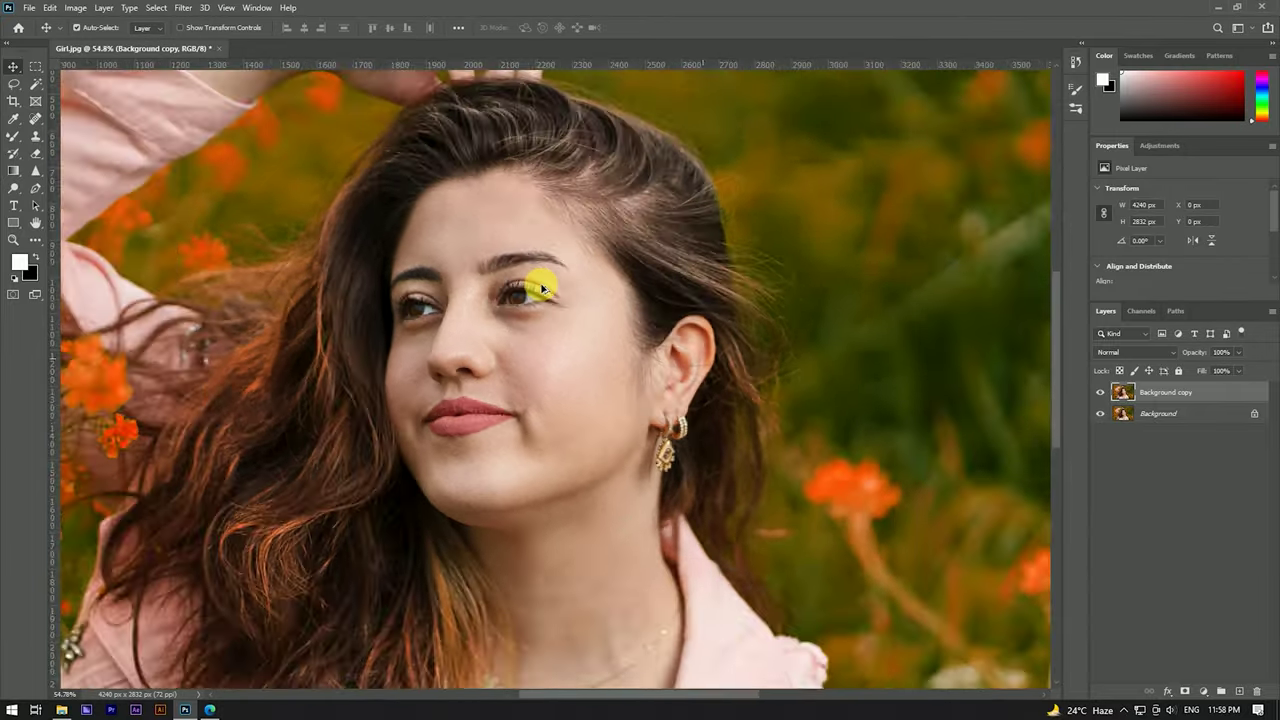
pyautogui.scroll(-2, 538, 280)
pyautogui.scroll(-1, 542, 280)
pyautogui.scroll(2, 612, 277)
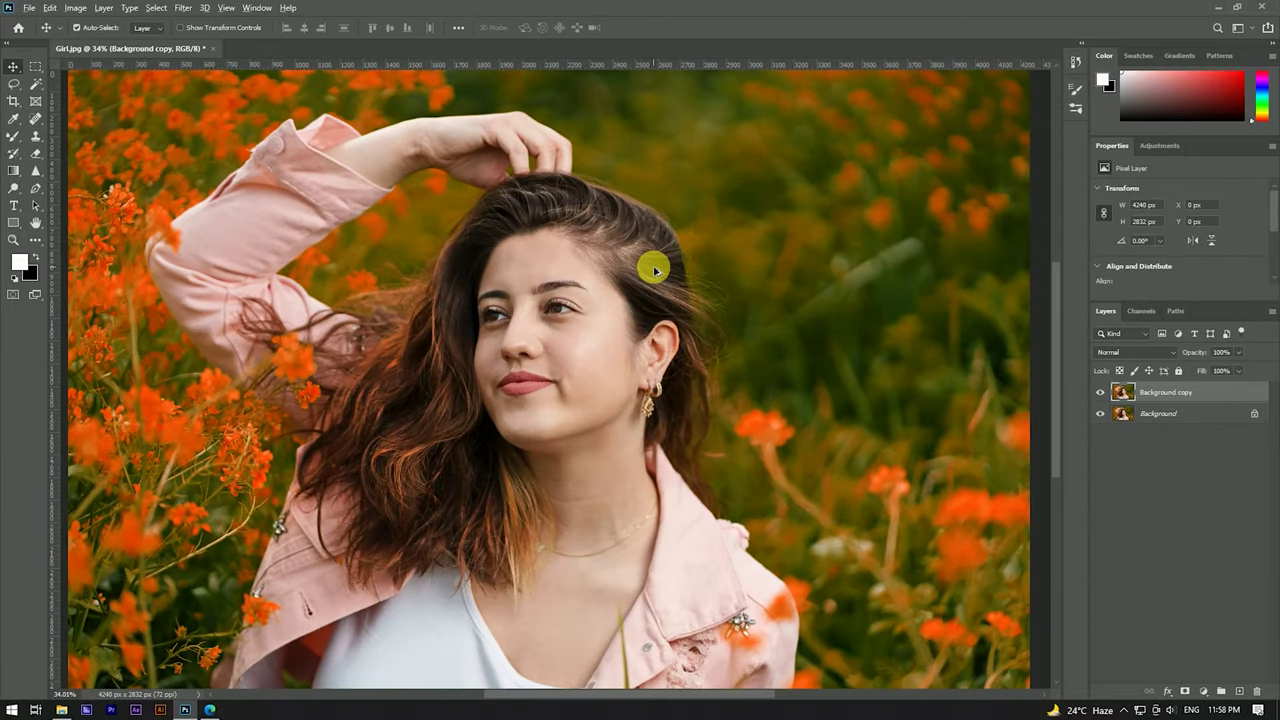
pyautogui.scroll(-1, 654, 270)
pyautogui.click(1205, 691)
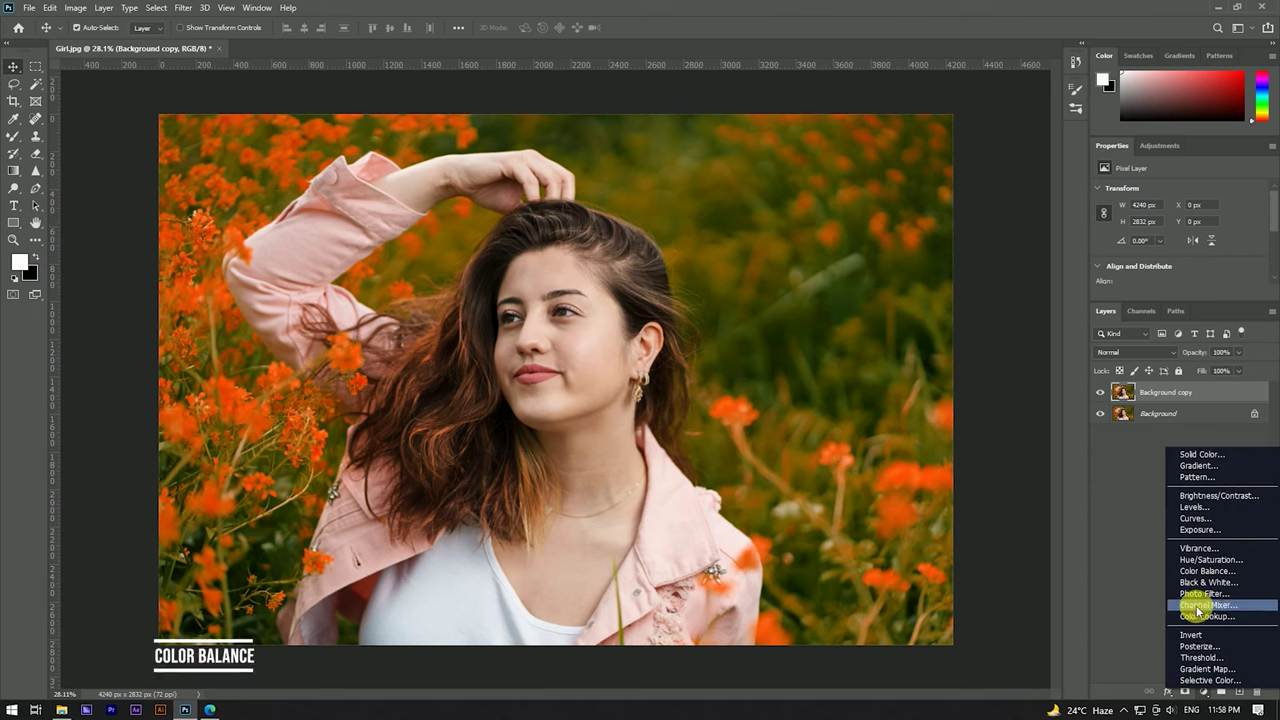
# Add a Color Balance layer with midtones -32, +24, -24 and target its mask
pyautogui.click(1191, 574)
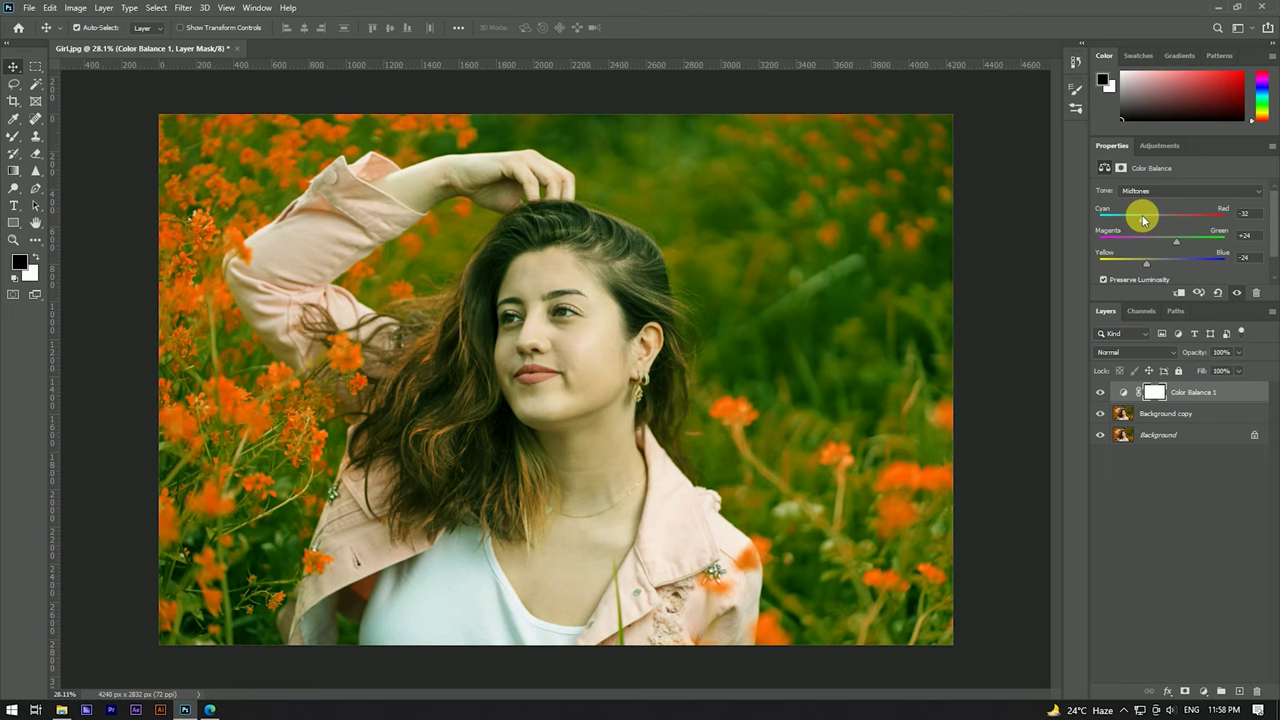
pyautogui.click(1156, 392)
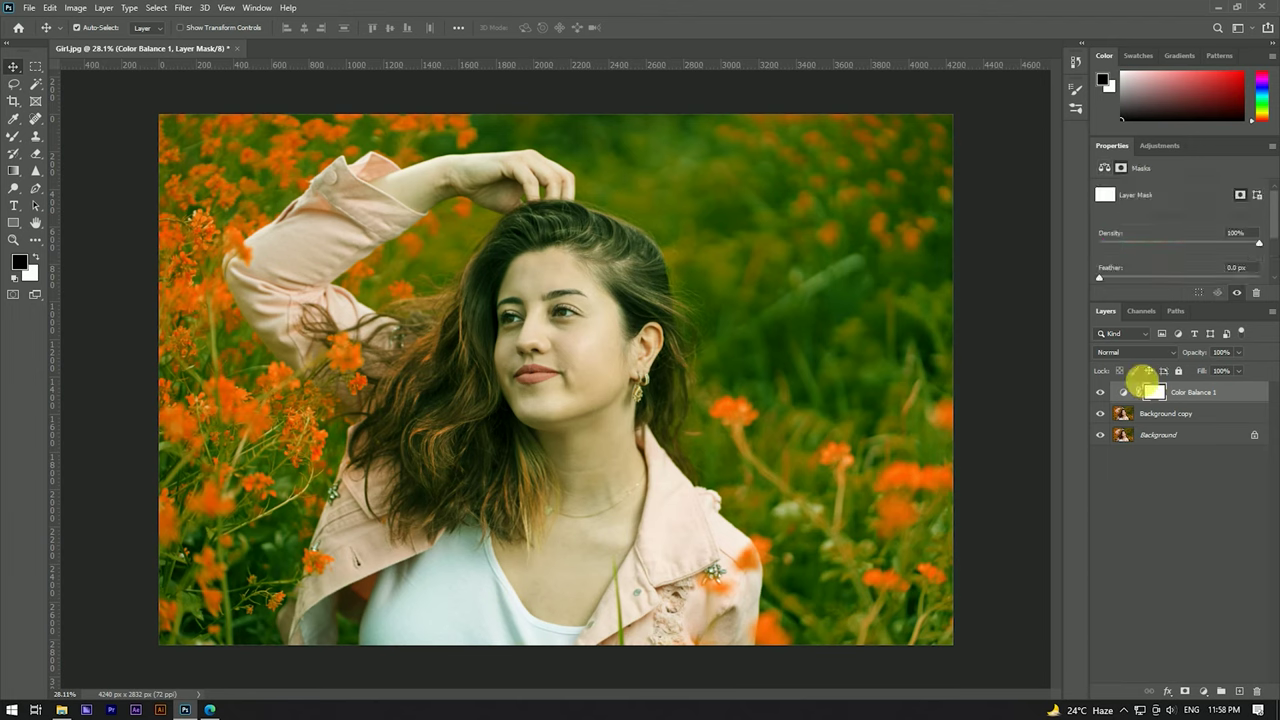
# Choose the Brush tool and shrink the soft black brush to a small diameter
pyautogui.rightClick(12, 128)
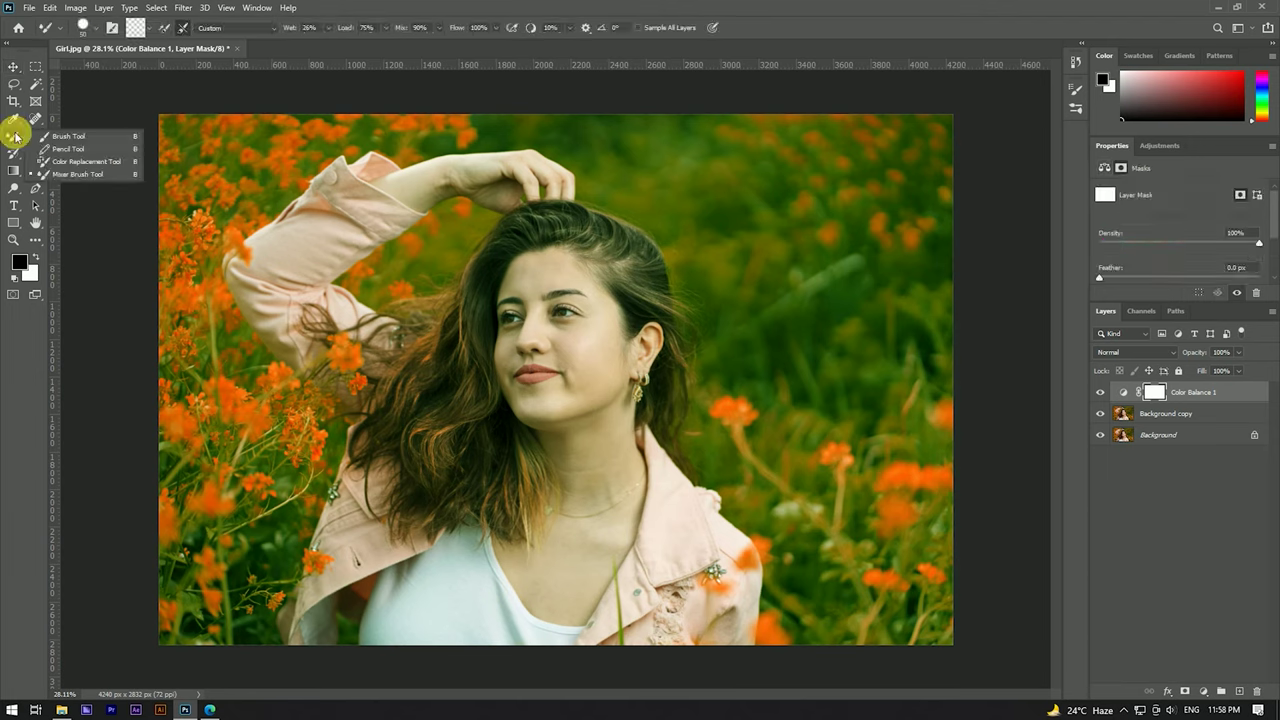
pyautogui.click(68, 133)
pyautogui.moveTo(417, 250)
pyautogui.mouseDown()
pyautogui.moveTo(492, 290)
pyautogui.moveTo(283, 280)
pyautogui.mouseUp()
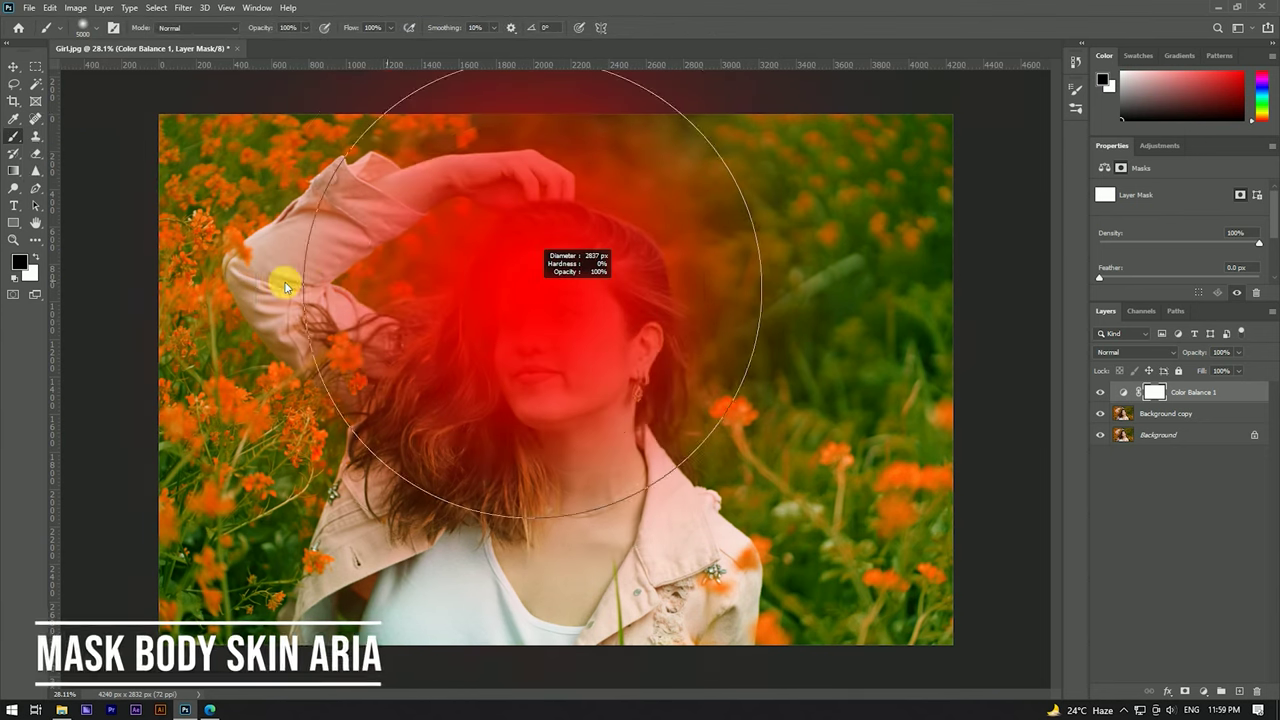
pyautogui.moveTo(560, 292)
pyautogui.mouseDown()
pyautogui.moveTo(573, 316)
pyautogui.moveTo(600, 312)
pyautogui.mouseUp()
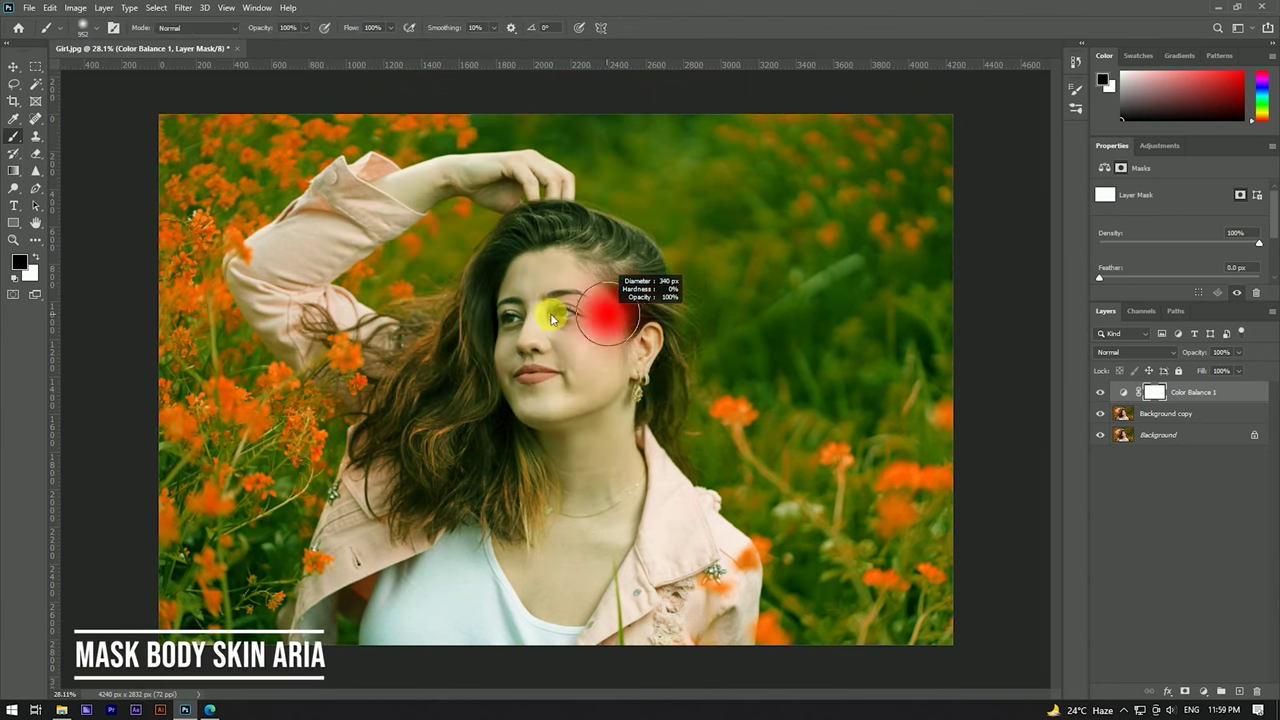
pyautogui.scroll(3, 551, 277)
pyautogui.moveTo(551, 265)
pyautogui.mouseDown()
pyautogui.moveTo(492, 238)
pyautogui.moveTo(536, 233)
pyautogui.moveTo(491, 237)
pyautogui.moveTo(546, 234)
pyautogui.moveTo(443, 266)
pyautogui.moveTo(508, 251)
pyautogui.moveTo(615, 261)
pyautogui.mouseUp()
# Paint the mask over the cheeks, eye, chin and up to the eyebrow
pyautogui.moveTo(703, 440)
pyautogui.mouseDown()
pyautogui.moveTo(596, 367)
pyautogui.moveTo(564, 480)
pyautogui.mouseUp()
pyautogui.moveTo(449, 447)
pyautogui.mouseDown()
pyautogui.moveTo(449, 489)
pyautogui.moveTo(529, 557)
pyautogui.moveTo(629, 366)
pyautogui.moveTo(576, 549)
pyautogui.mouseUp()
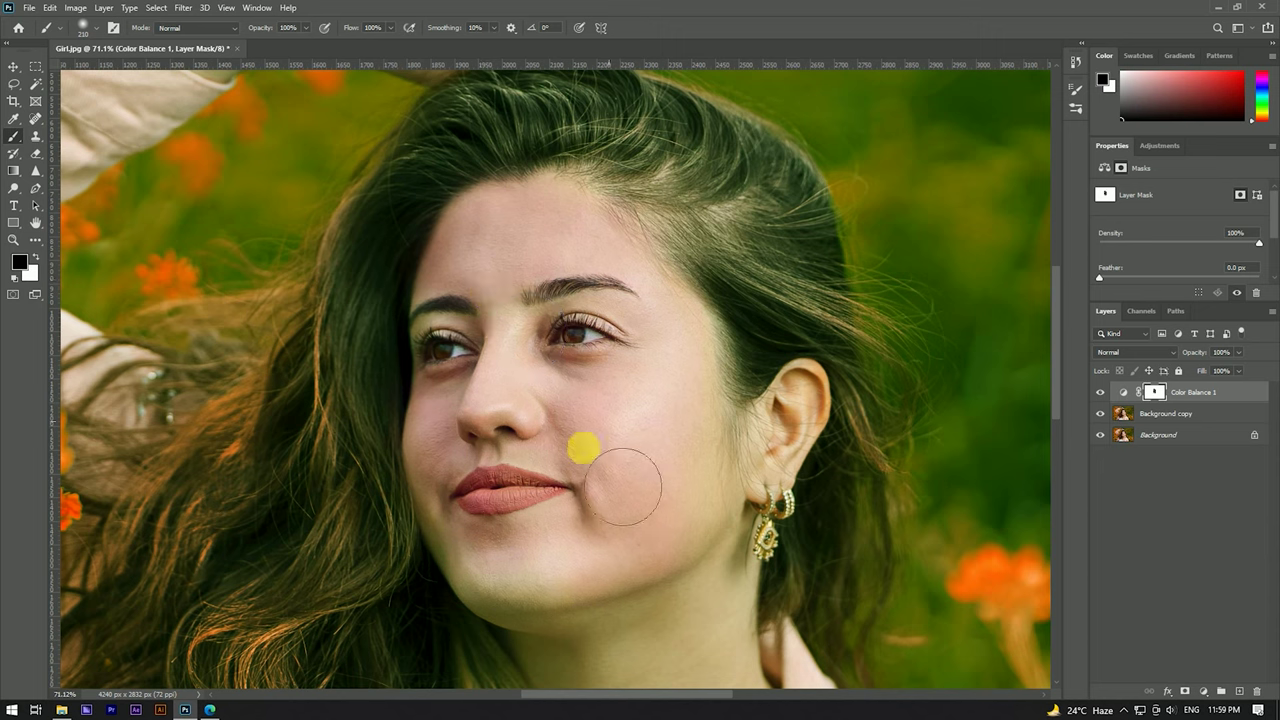
pyautogui.moveTo(560, 272); pyautogui.dragTo(599, 260)
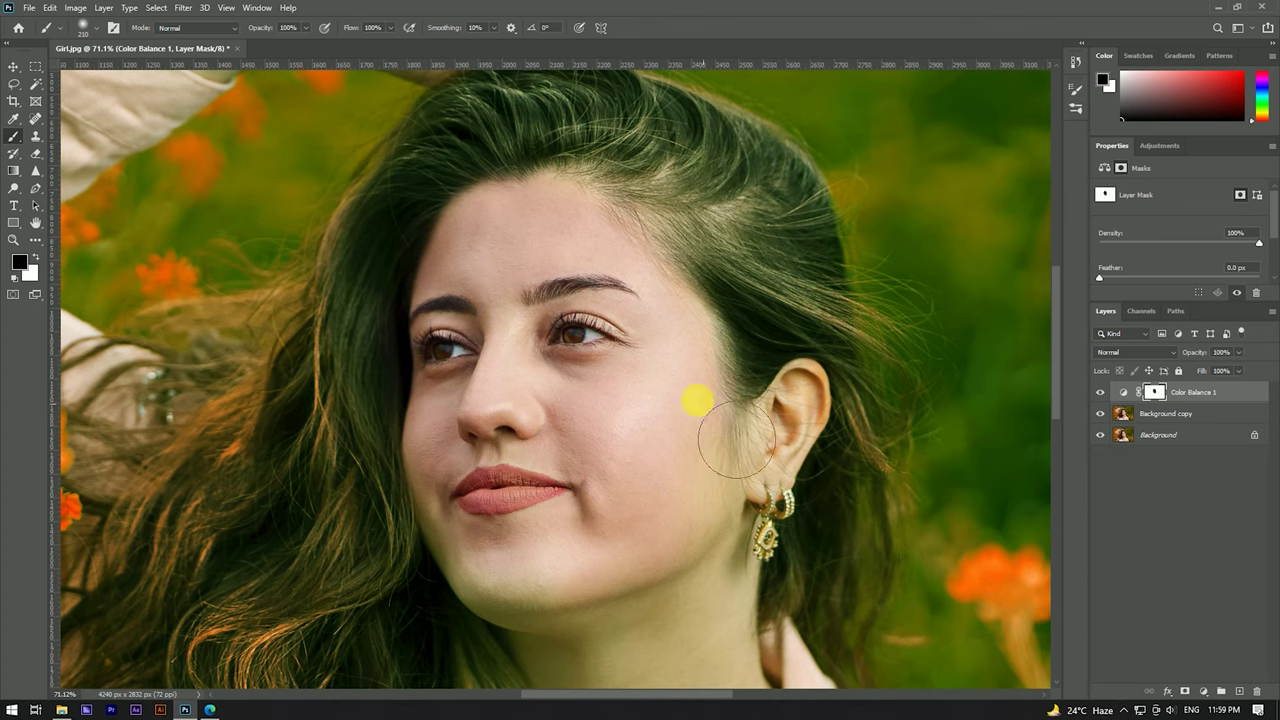
# Paint the mask over the upper neck, lower neck, collar and chest
pyautogui.moveTo(697, 402); pyautogui.dragTo(649, 186)
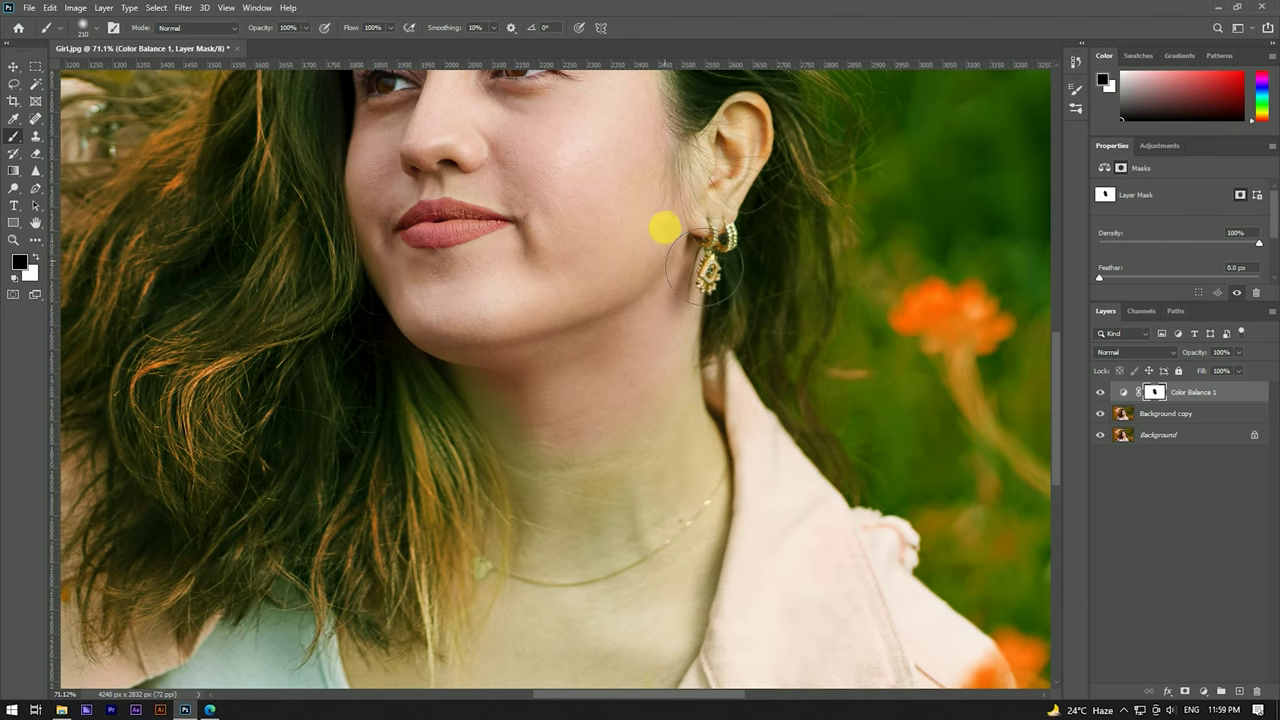
pyautogui.moveTo(668, 257); pyautogui.dragTo(537, 432)
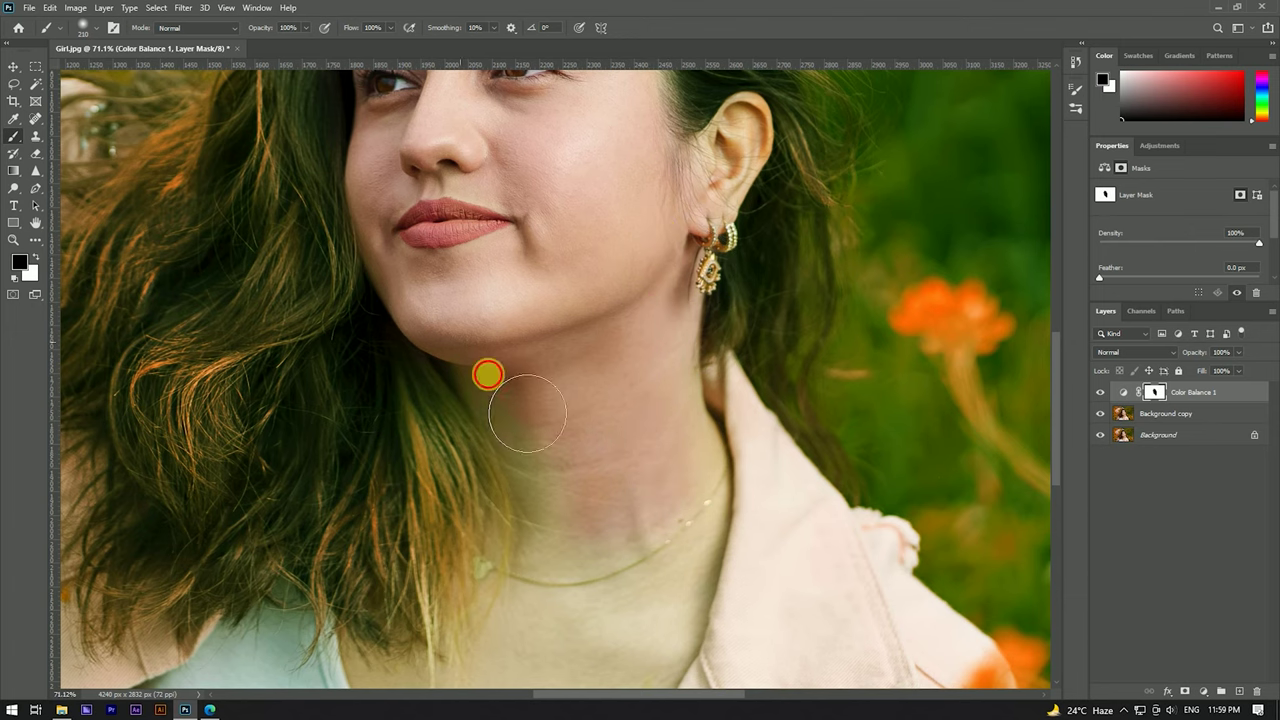
pyautogui.scroll(-4, 570, 557)
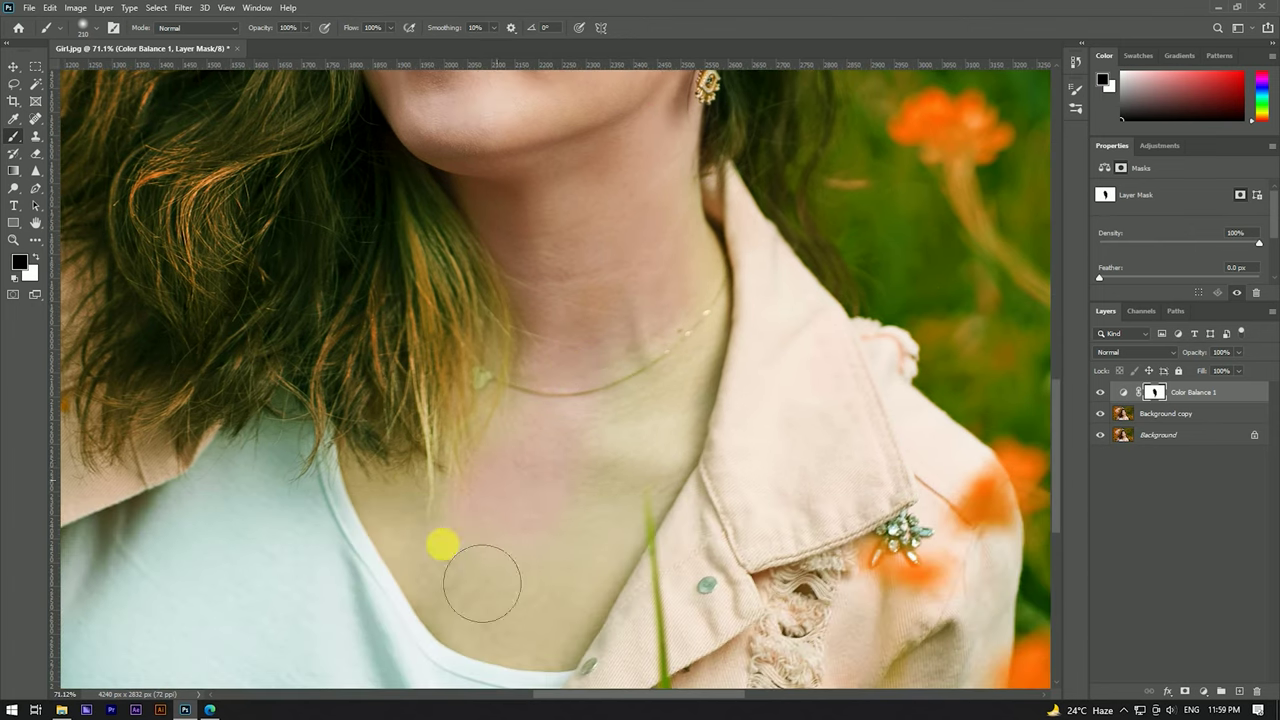
pyautogui.moveTo(656, 535); pyautogui.dragTo(694, 301)
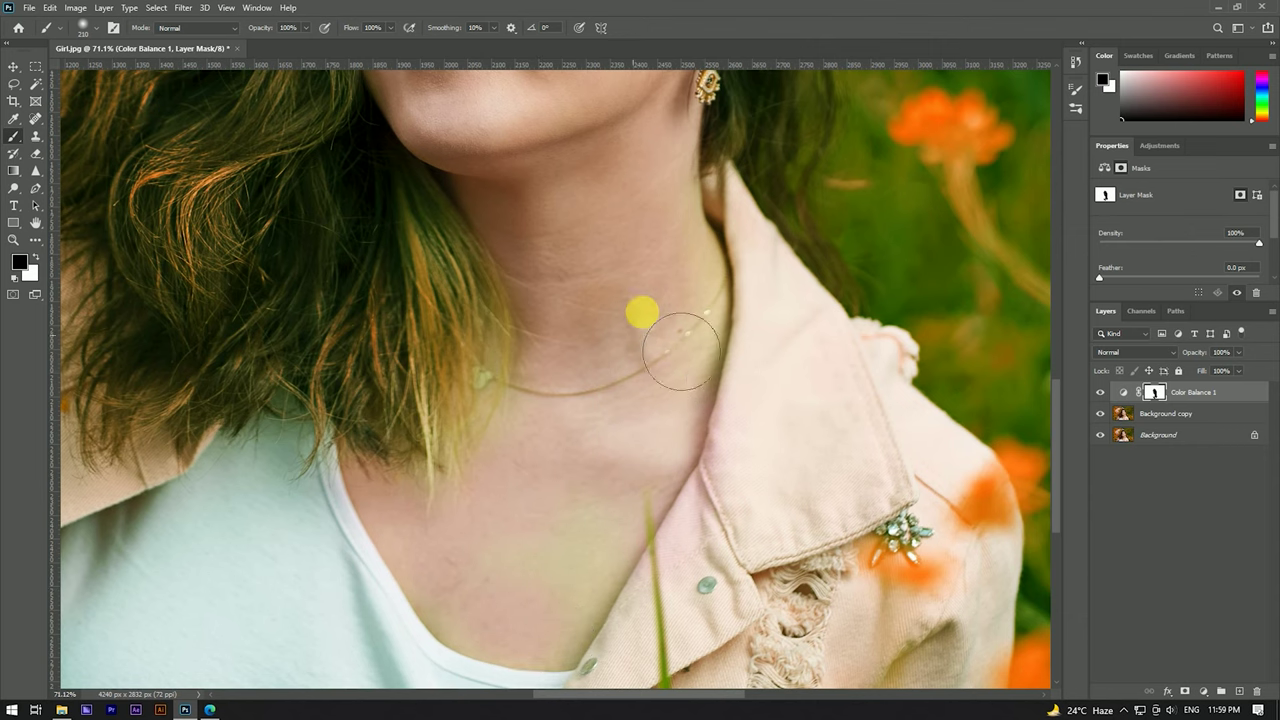
pyautogui.scroll(-3, 620, 385)
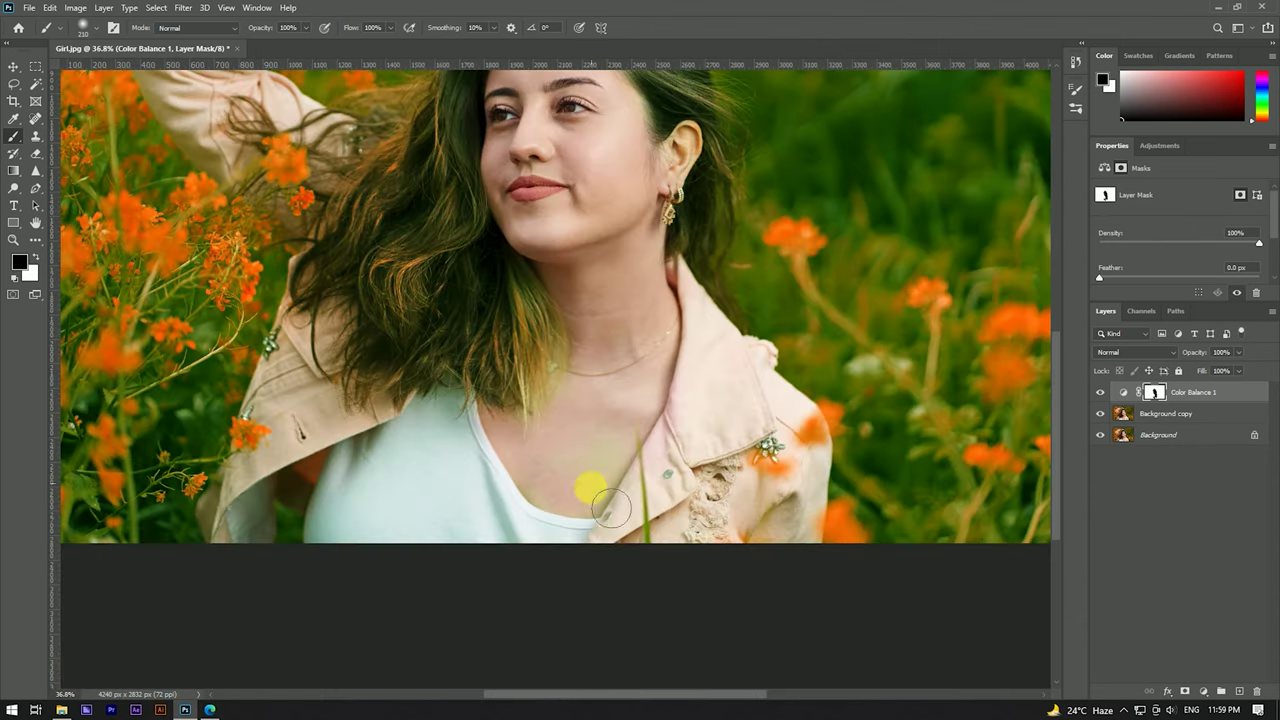
pyautogui.moveTo(621, 465); pyautogui.dragTo(529, 465)
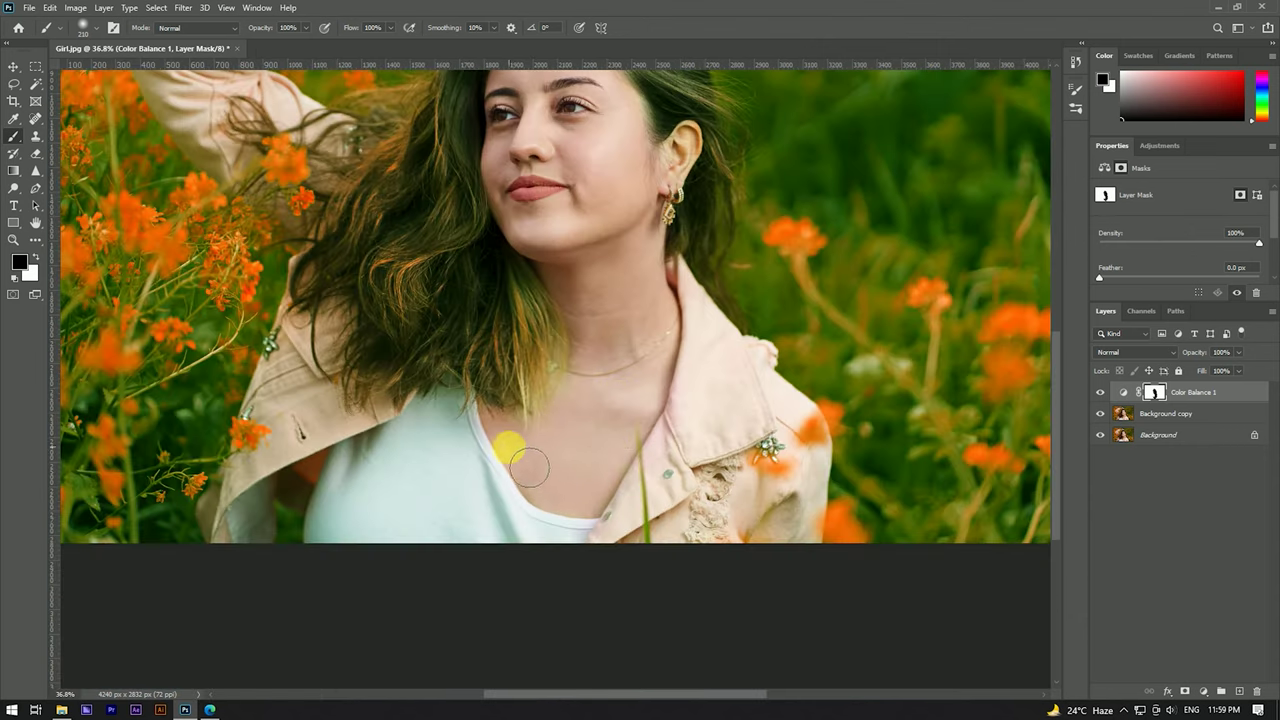
pyautogui.scroll(-3, 558, 493)
pyautogui.scroll(4, 563, 429)
pyautogui.scroll(1, 580, 357)
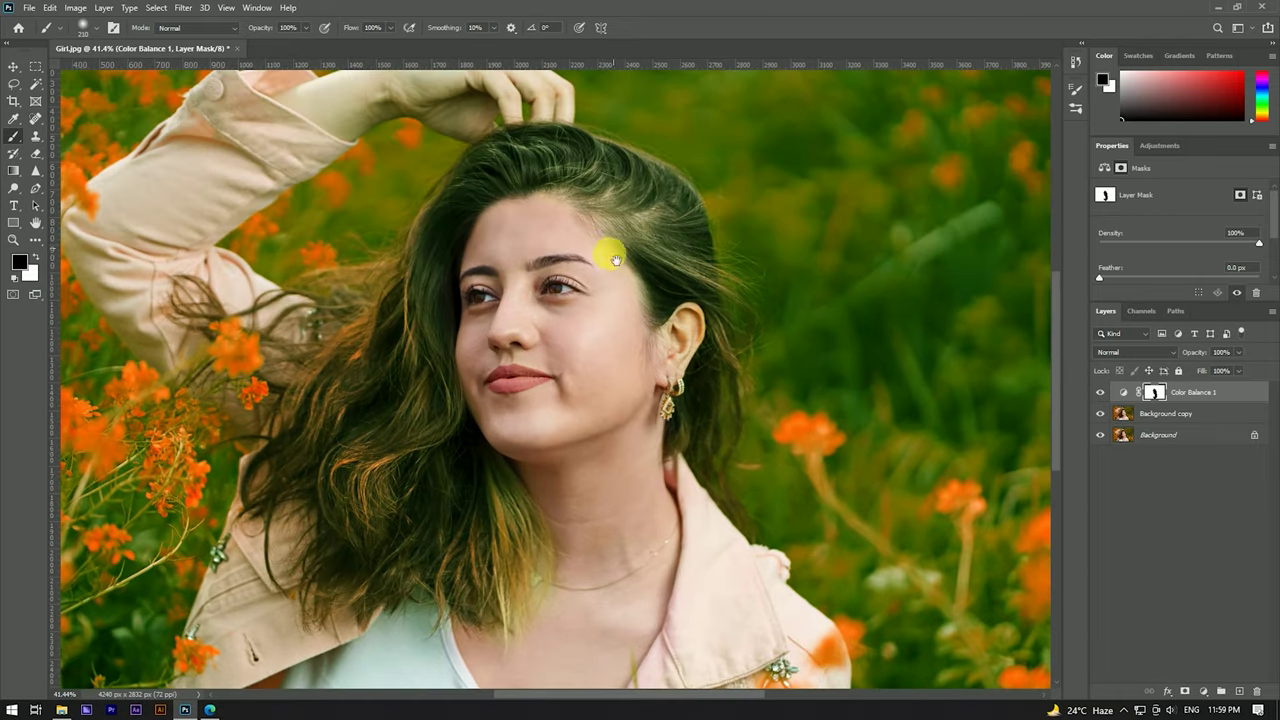
pyautogui.scroll(-1, 608, 251)
pyautogui.scroll(3, 573, 323)
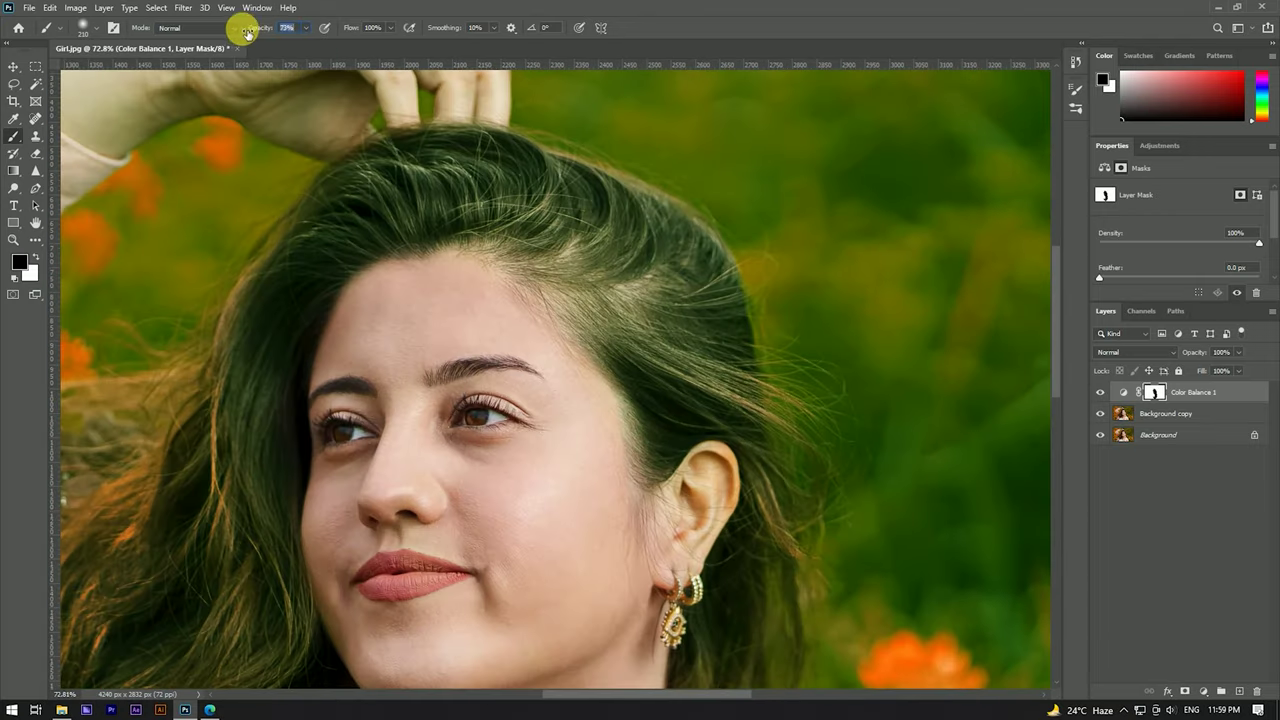
# Set the brush value to 61 and paint the mask on the forehead
pyautogui.write('61')
pyautogui.click(490, 258)
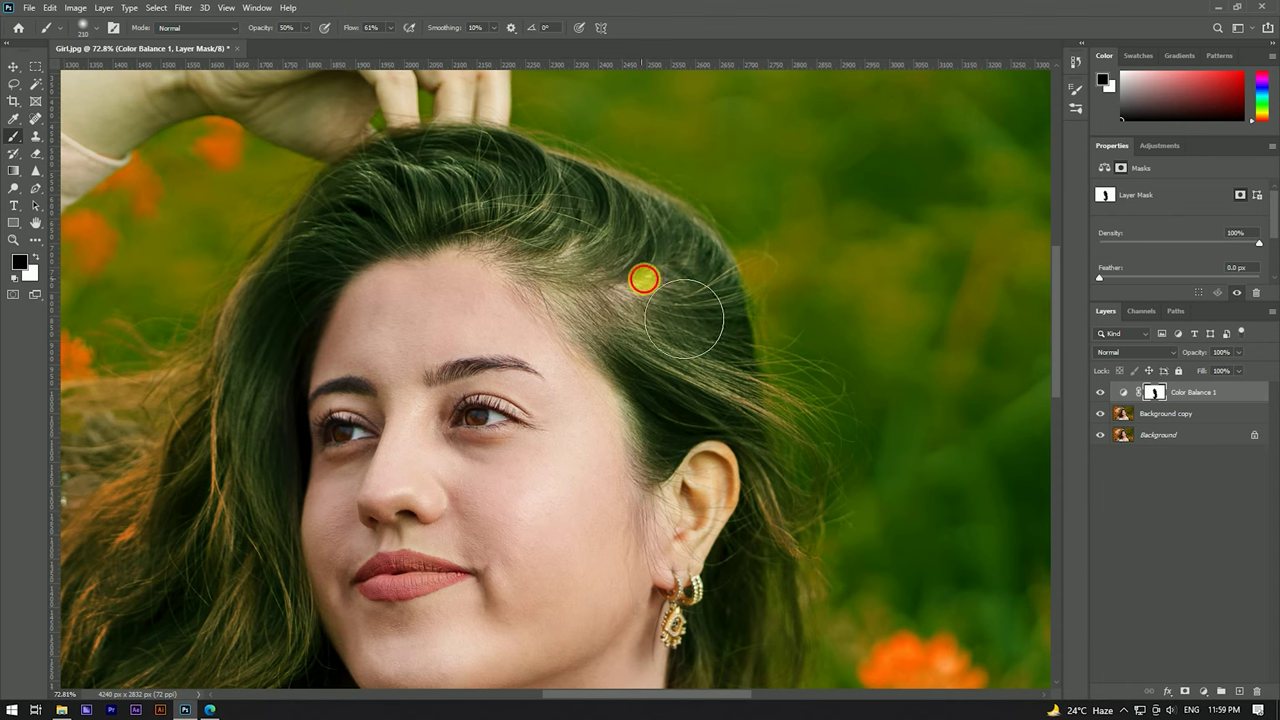
pyautogui.scroll(1, 420, 268)
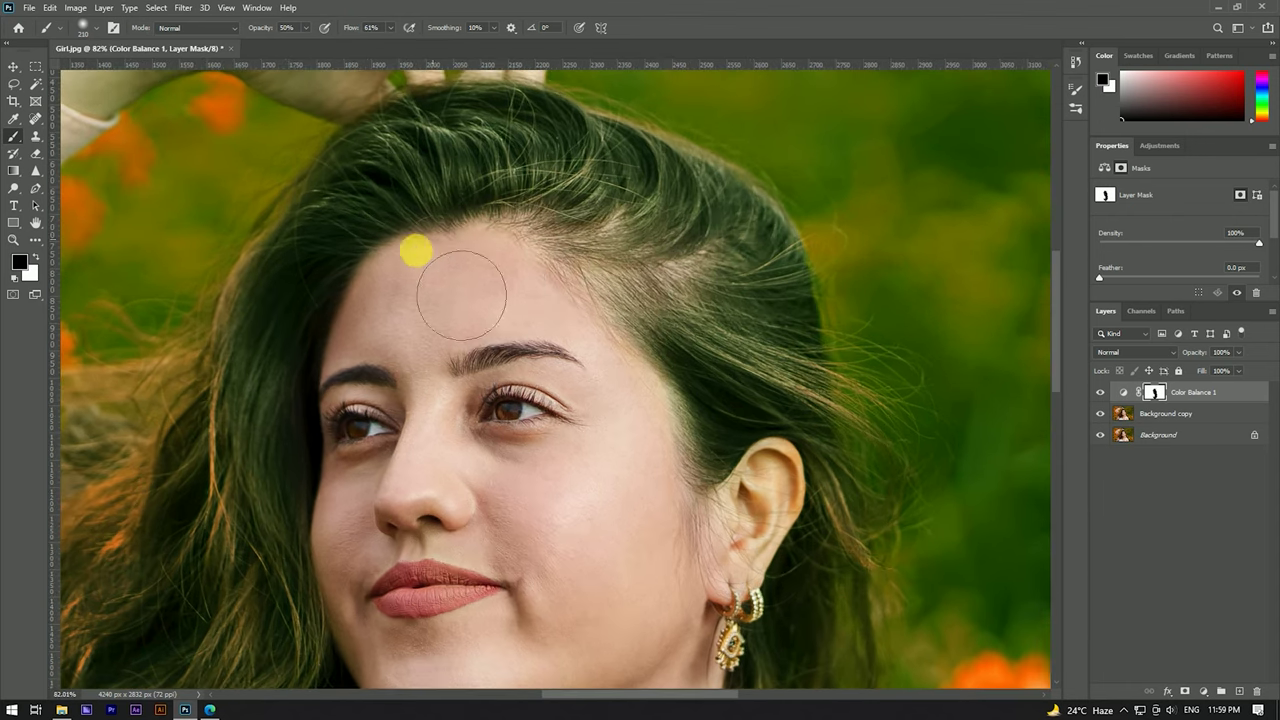
pyautogui.scroll(-1, 543, 414)
pyautogui.scroll(1, 668, 463)
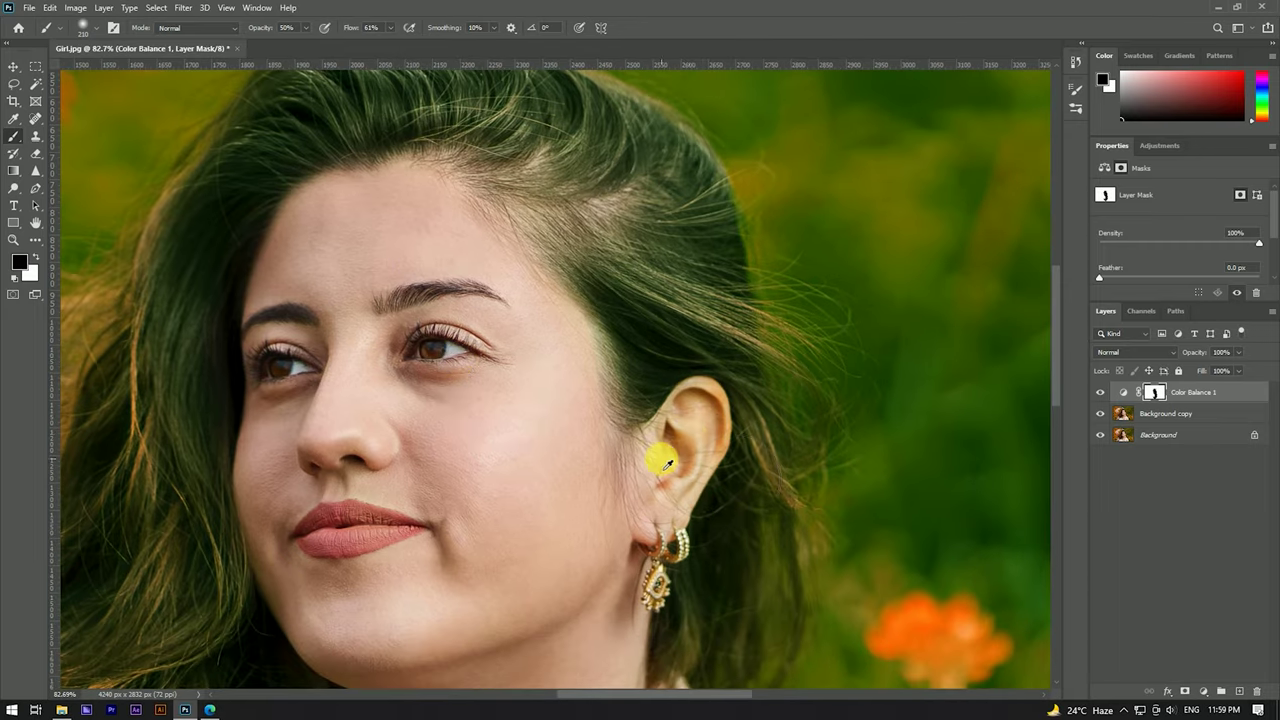
pyautogui.scroll(-5, 600, 322)
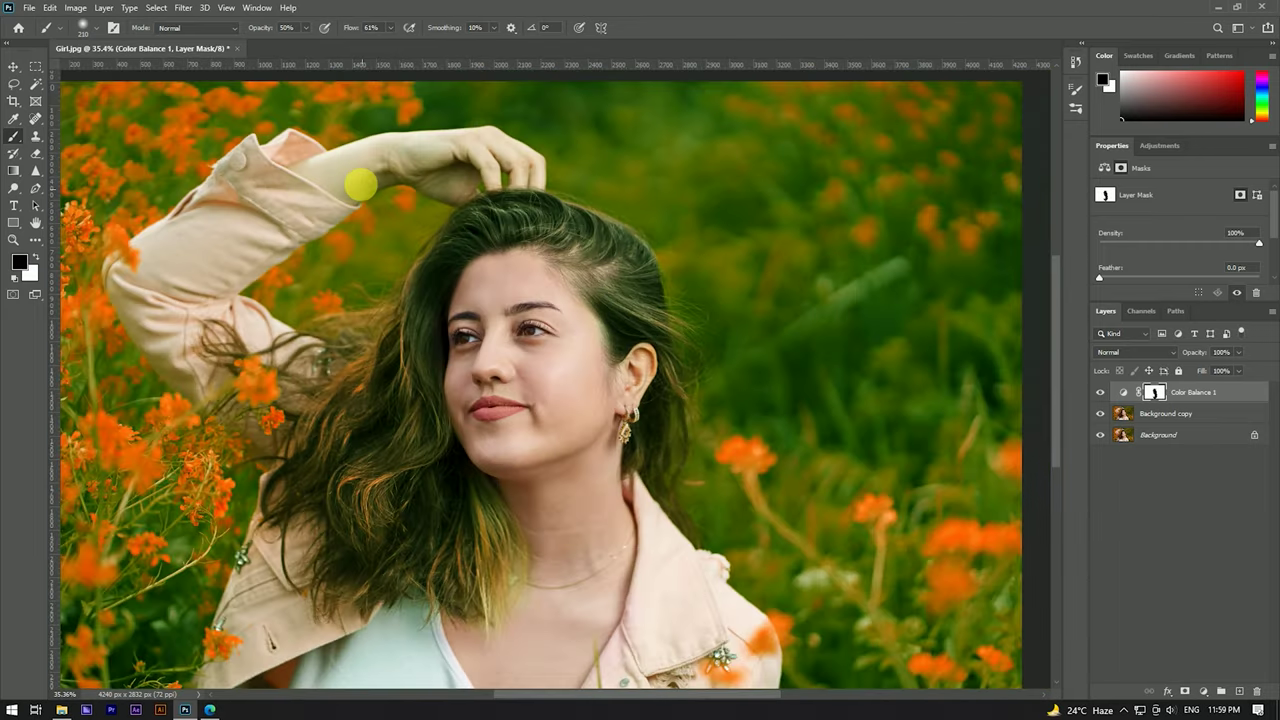
pyautogui.scroll(2, 356, 176)
pyautogui.scroll(2, 334, 318)
pyautogui.scroll(1, 263, 334)
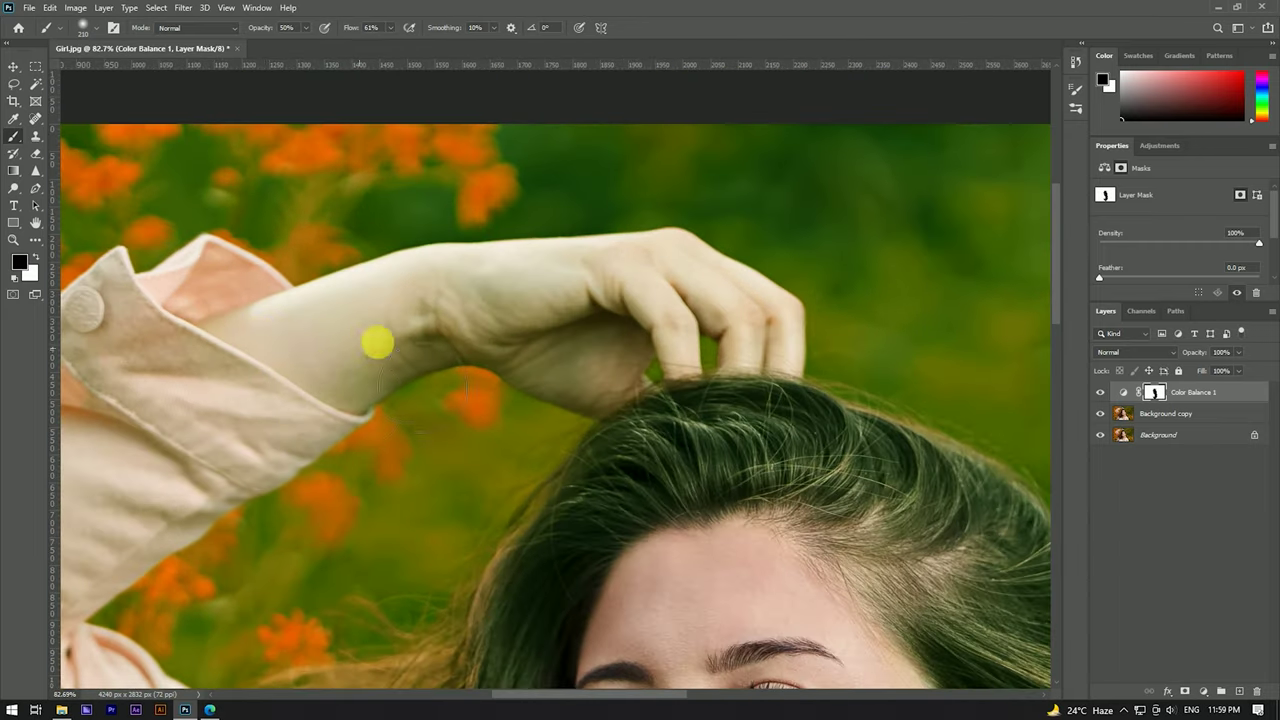
# Mask the green grade off the raised forearm and hand
pyautogui.moveTo(380, 295); pyautogui.dragTo(718, 296)
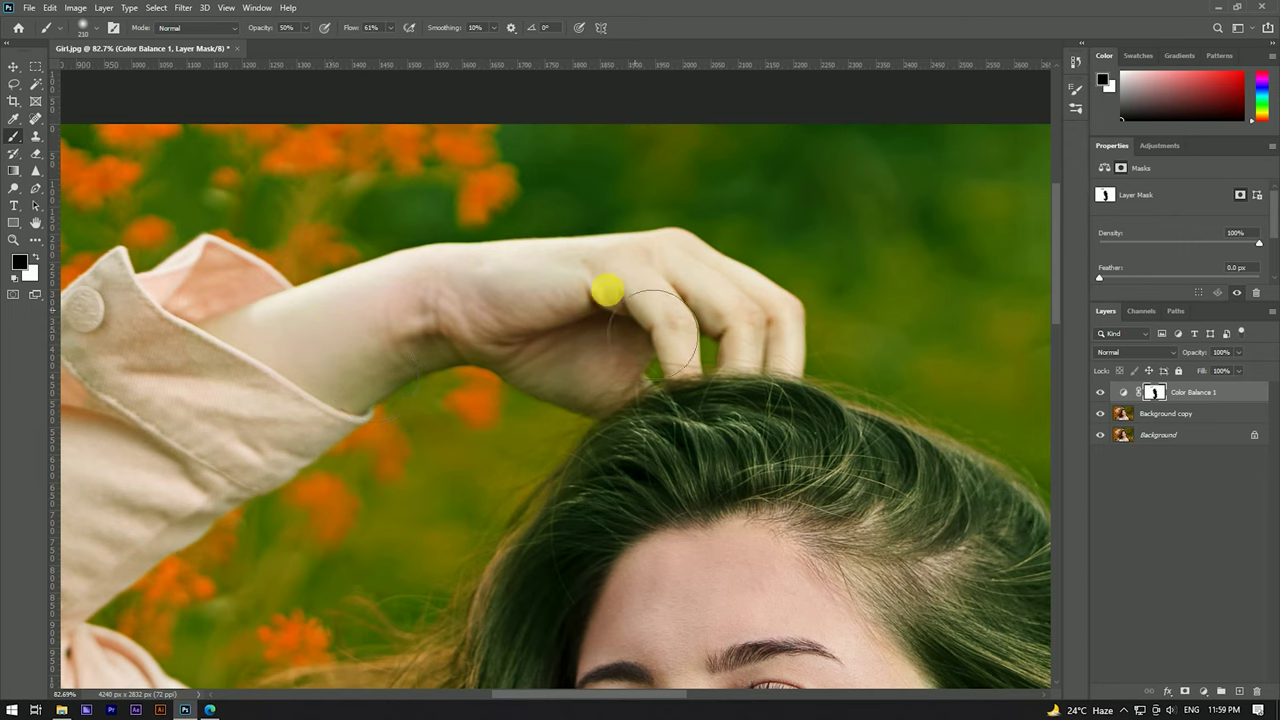
pyautogui.moveTo(306, 343)
pyautogui.mouseDown()
pyautogui.moveTo(377, 369)
pyautogui.moveTo(336, 328)
pyautogui.moveTo(500, 180)
pyautogui.mouseUp()
pyautogui.scroll(-3, 504, 183)
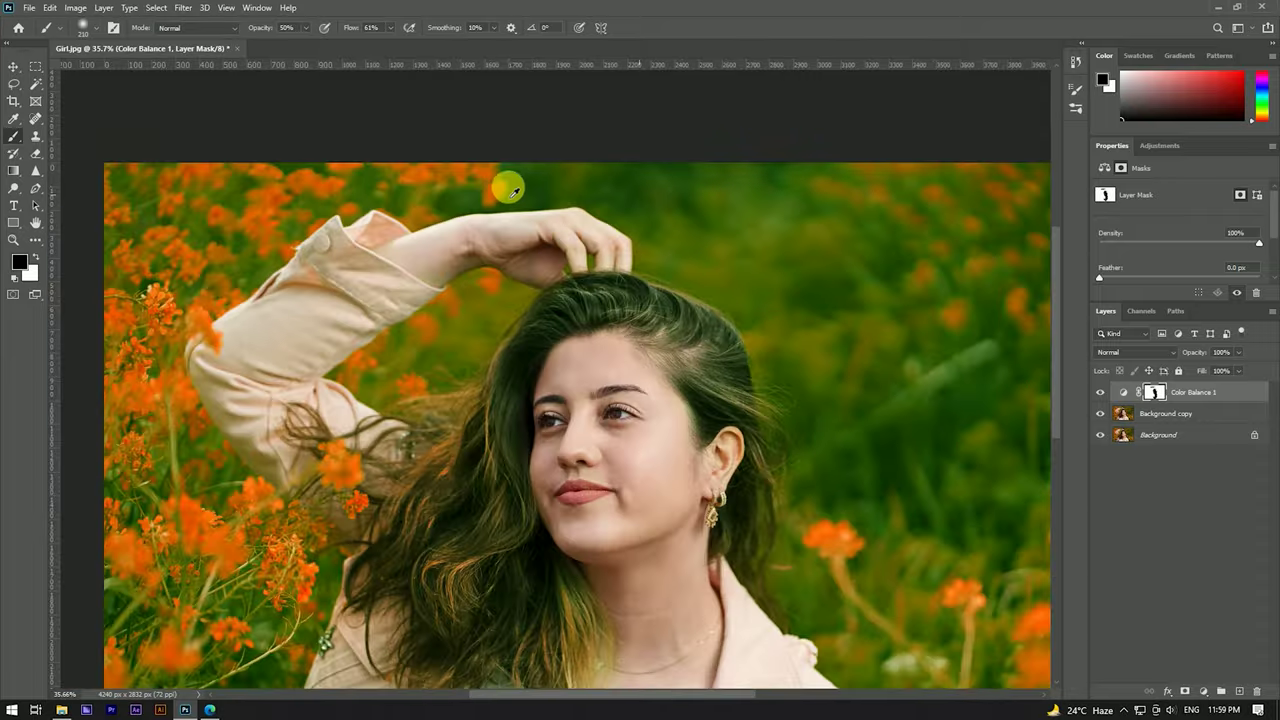
pyautogui.scroll(-2, 514, 181)
pyautogui.scroll(3, 438, 287)
pyautogui.scroll(-2, 423, 234)
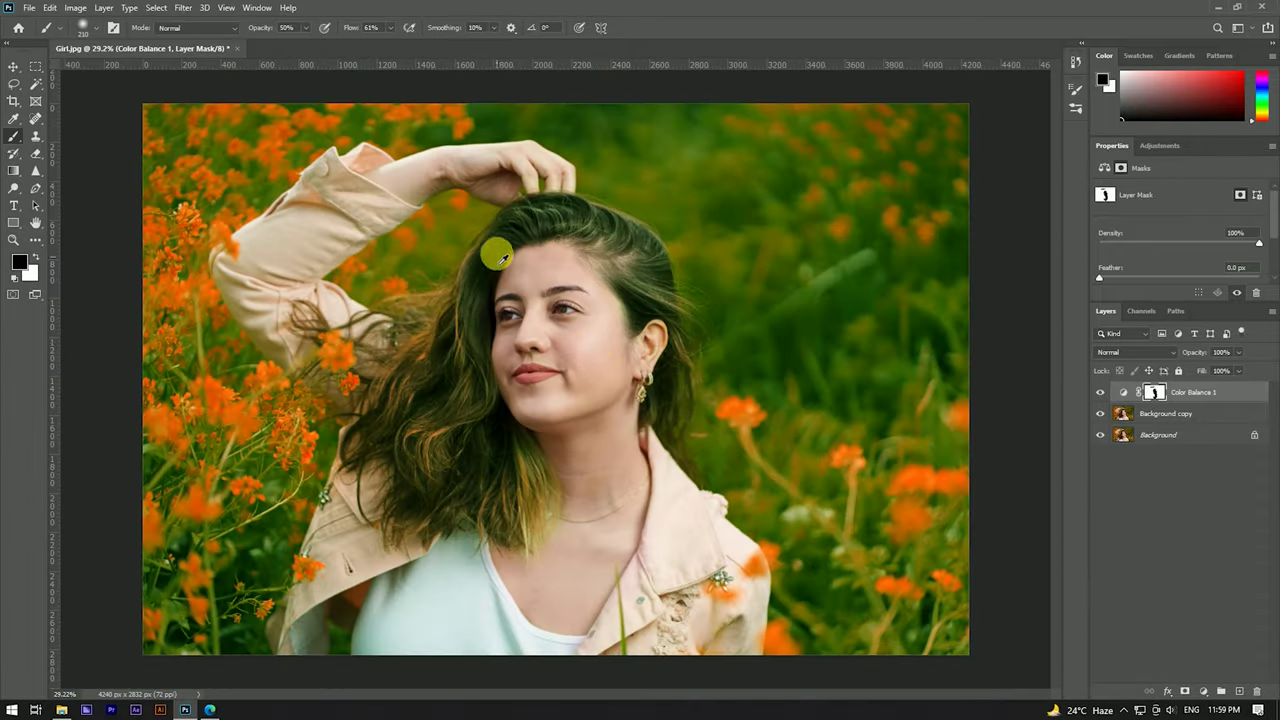
pyautogui.scroll(3, 494, 251)
pyautogui.scroll(2, 590, 260)
pyautogui.scroll(-2, 569, 231)
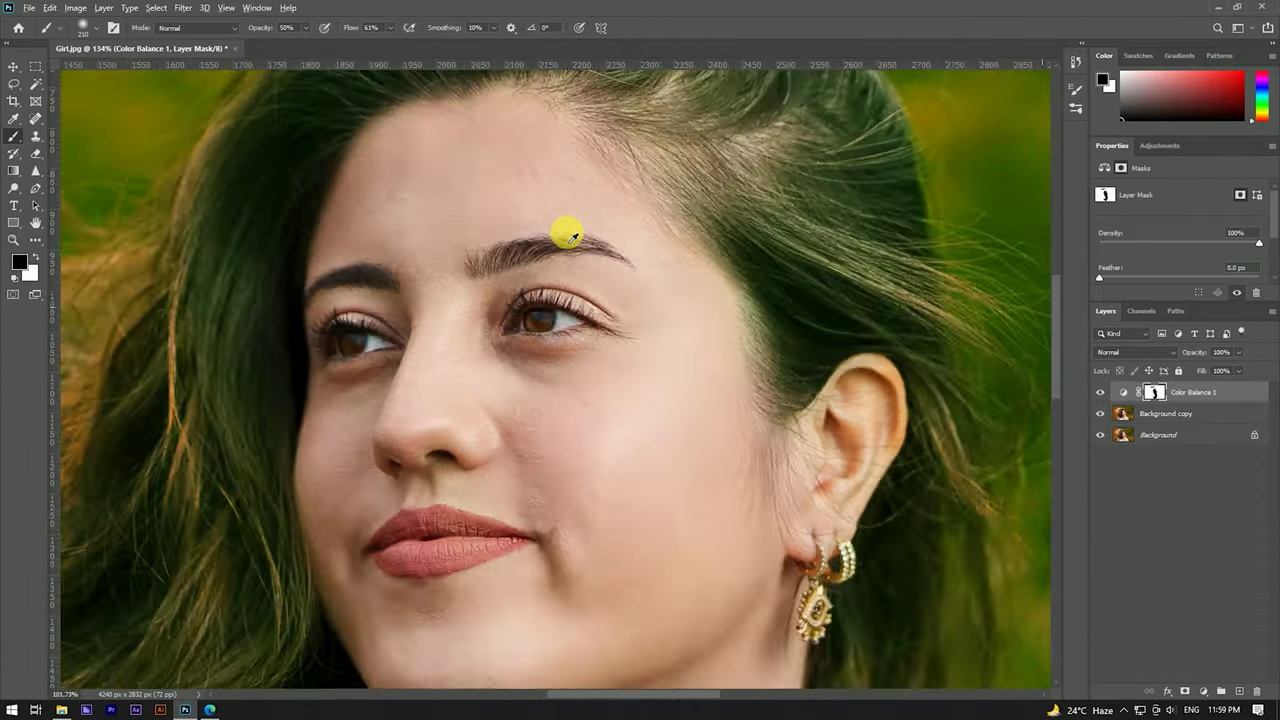
pyautogui.scroll(-2, 566, 226)
pyautogui.scroll(-1, 560, 240)
pyautogui.scroll(-2, 600, 316)
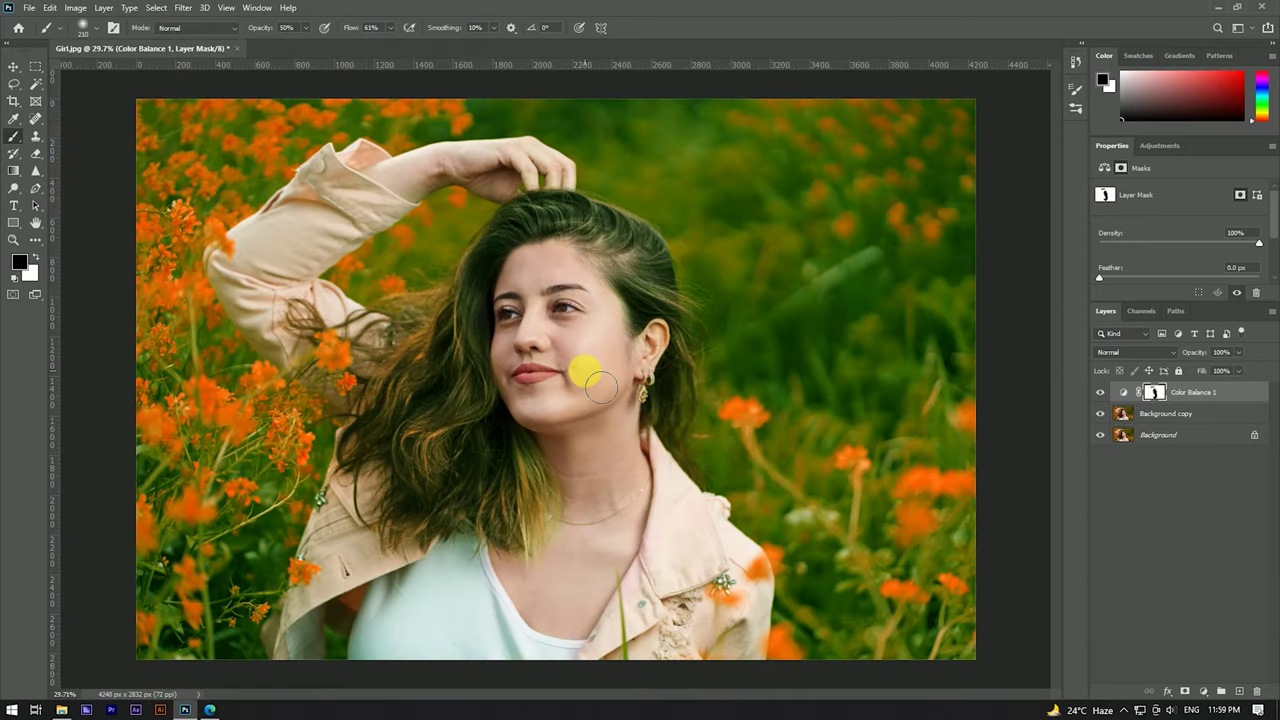
# Switch to the Move tool and zoom out to check the masked skin
pyautogui.press('v')
pyautogui.scroll(3, 585, 318)
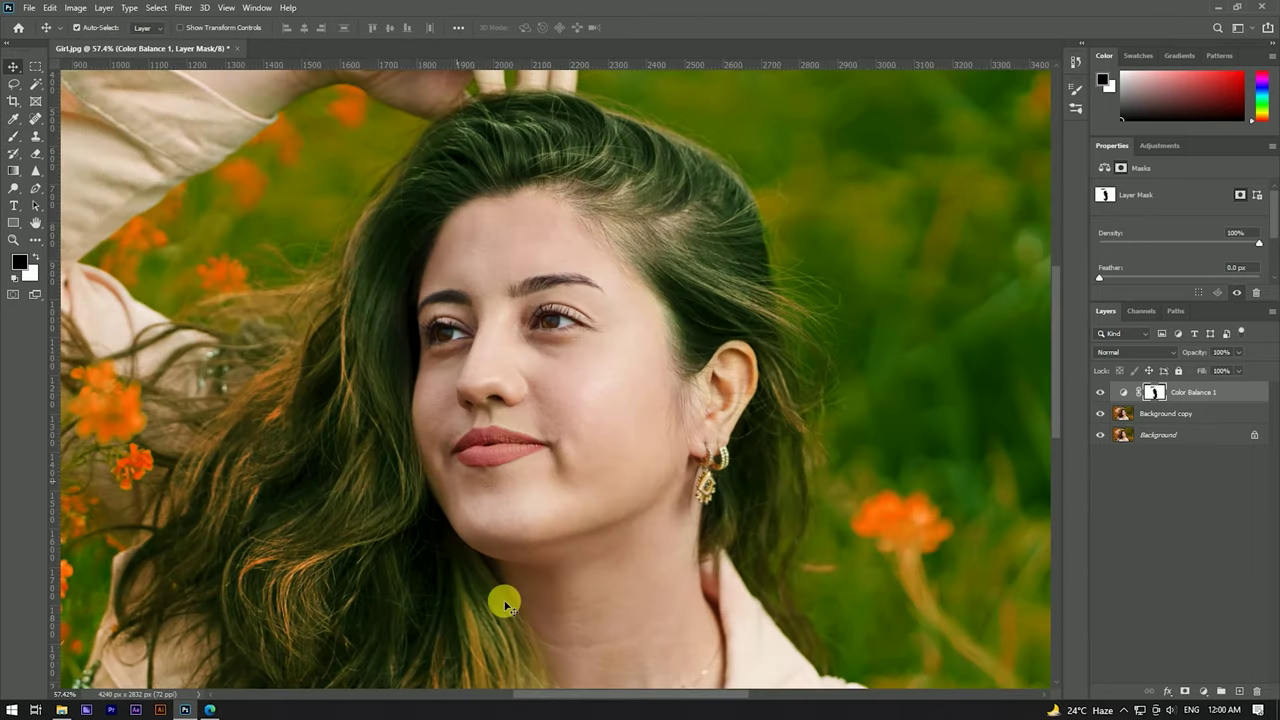
pyautogui.scroll(-2, 592, 386)
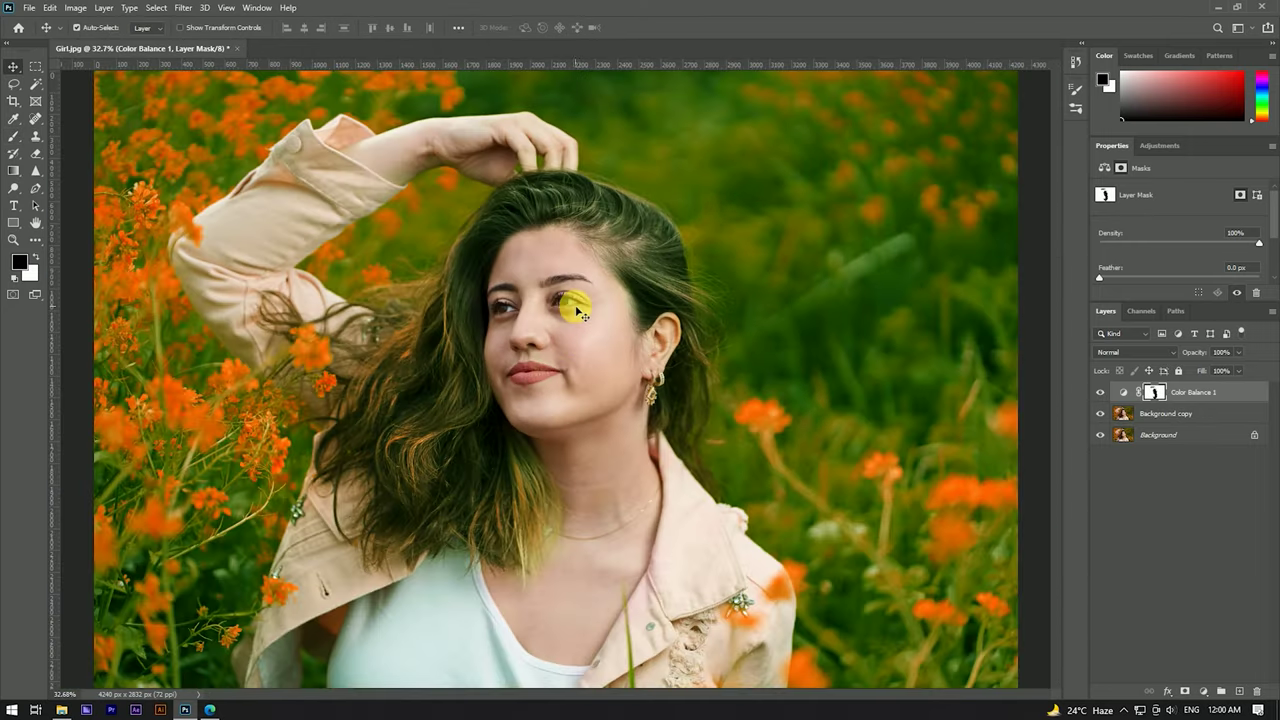
pyautogui.scroll(1, 549, 268)
pyautogui.scroll(-2, 545, 240)
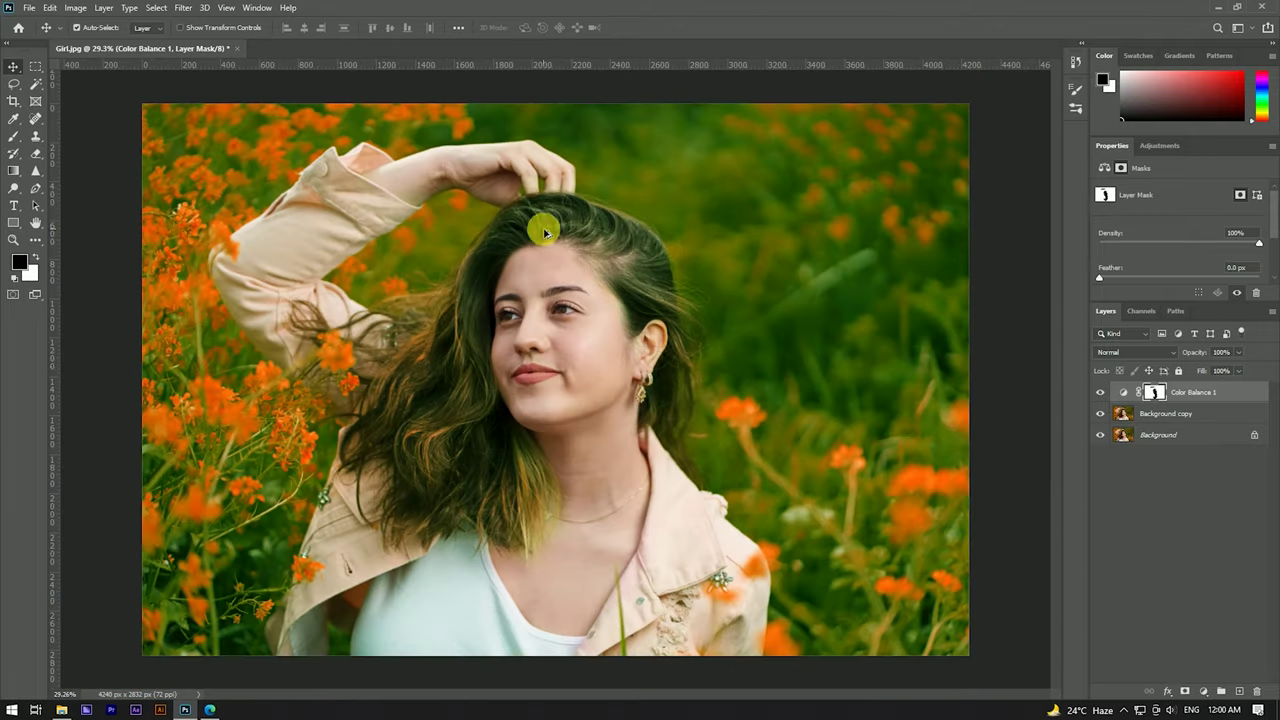
# Convert Background copy and Color Balance 1 into a single smart object
pyautogui.click(1239, 417)
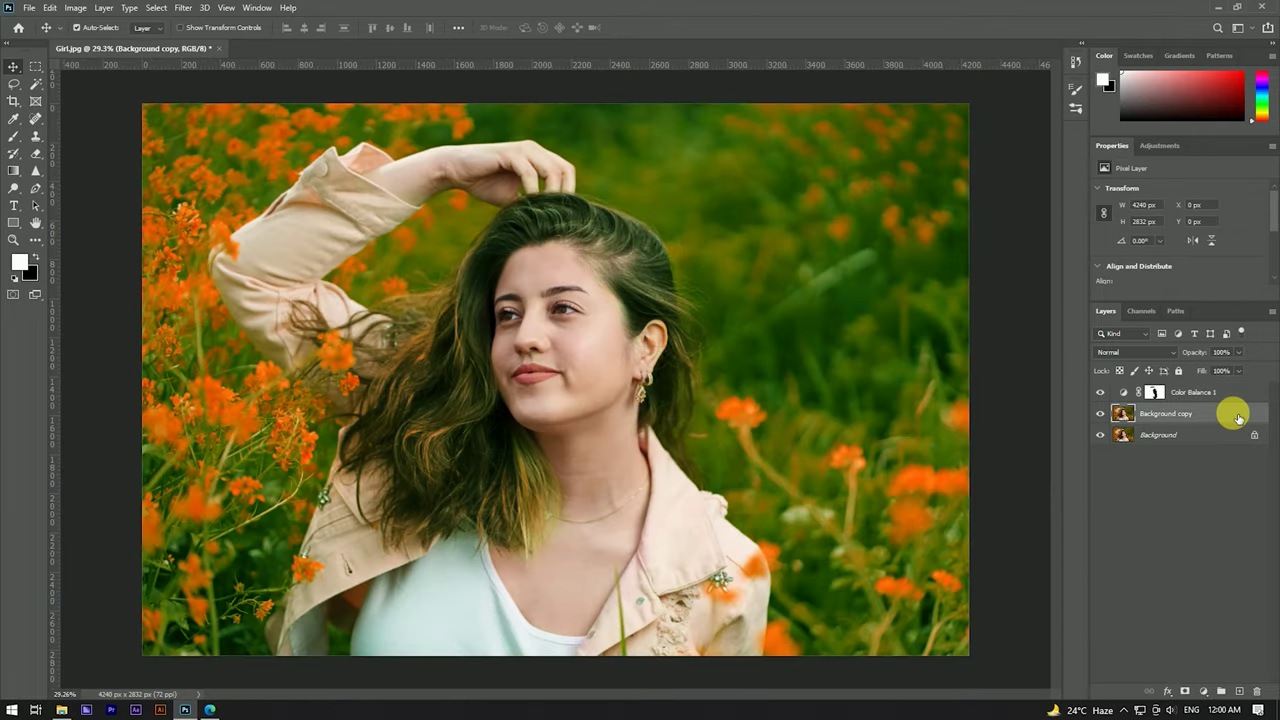
pyautogui.keyDown('shift'); pyautogui.click(1237, 396); pyautogui.keyUp('shift')
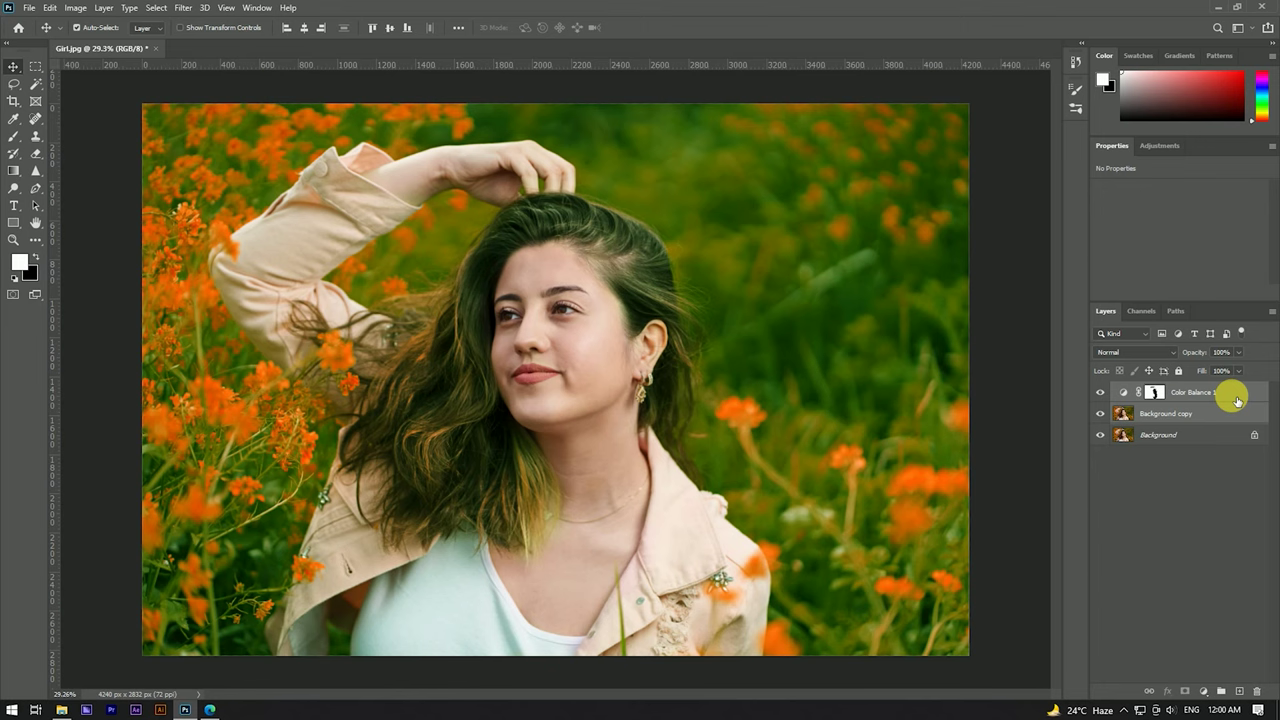
pyautogui.rightClick(1237, 400)
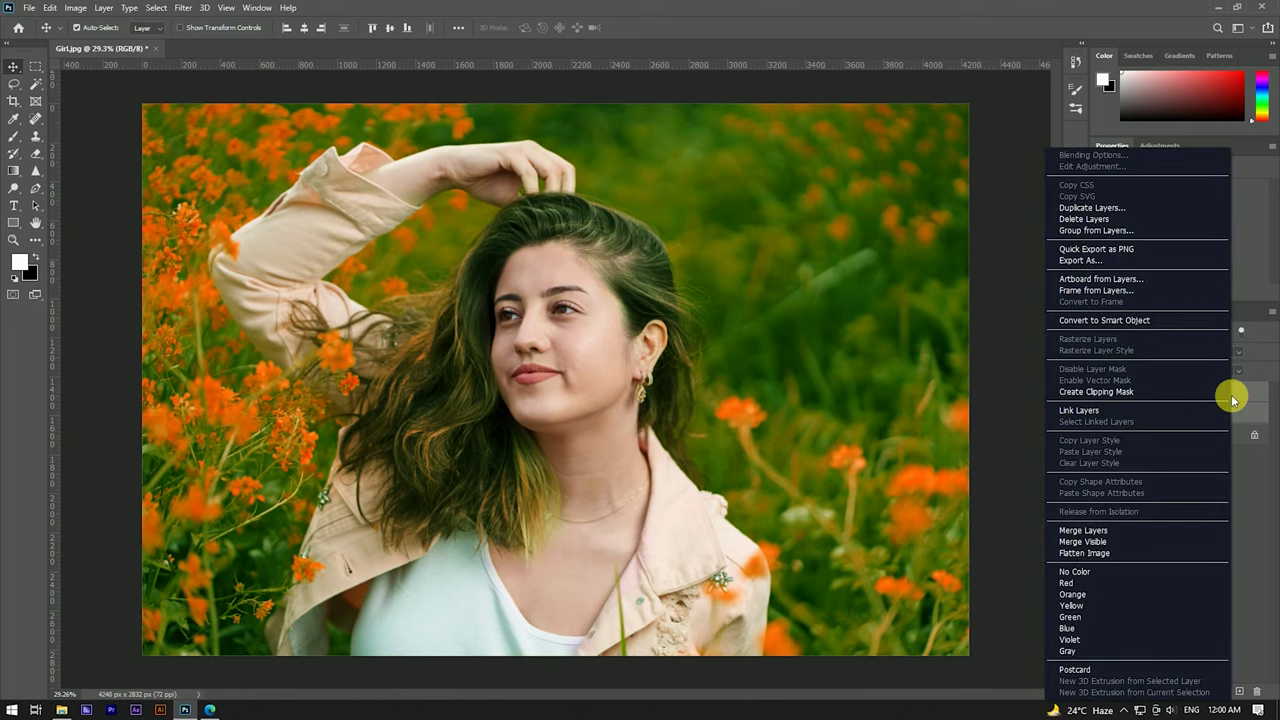
pyautogui.click(1127, 322)
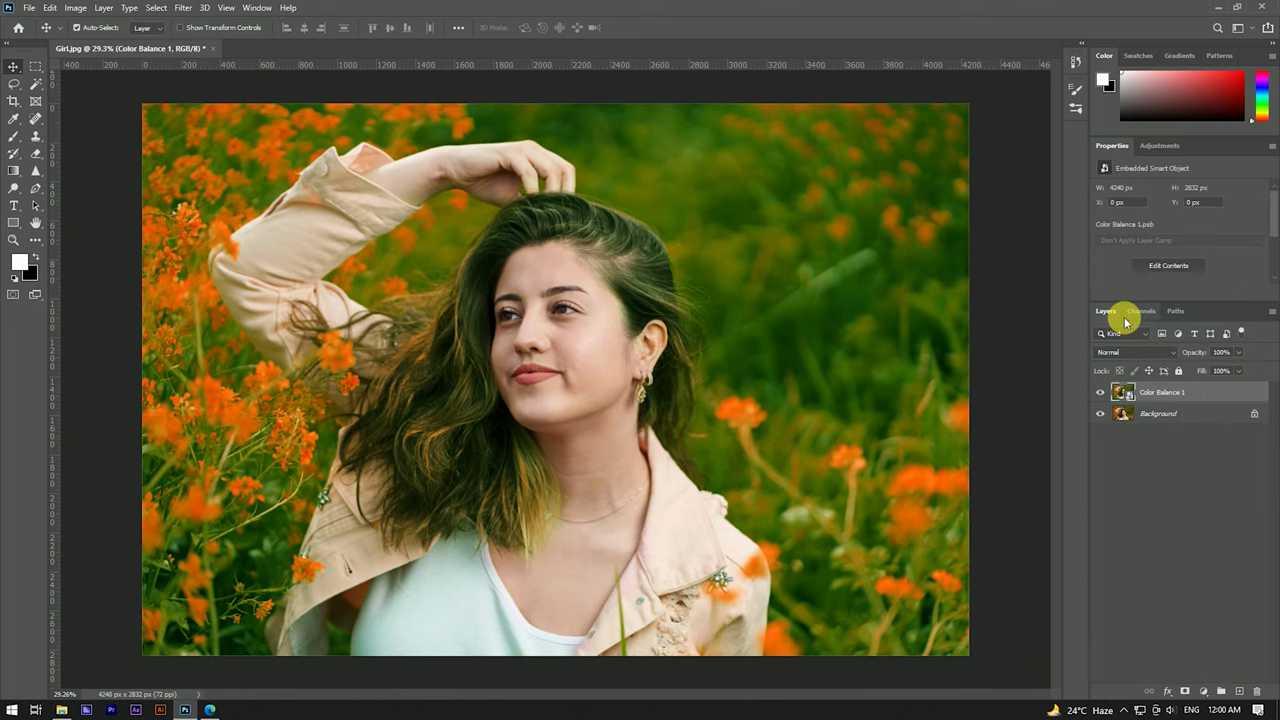
# Duplicate the smart object as Color Balance 1 copy
pyautogui.moveTo(1168, 392); pyautogui.dragTo(1245, 693)
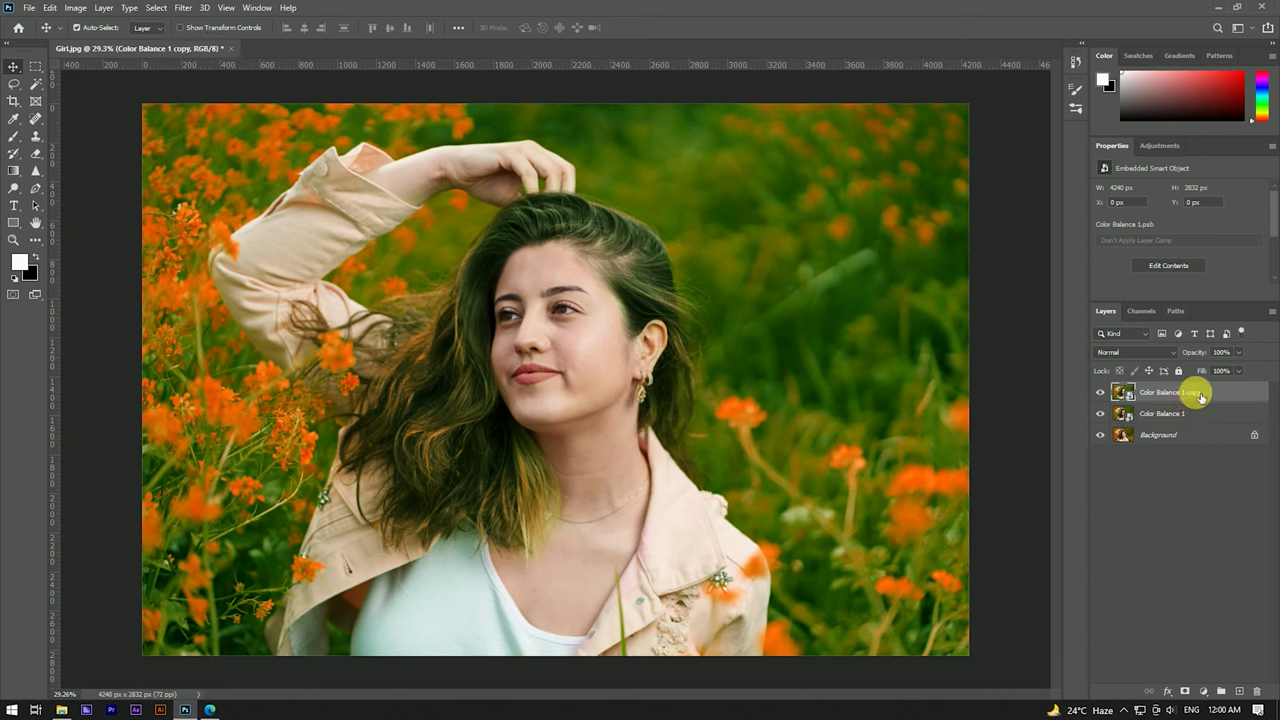
pyautogui.rightClick(1201, 397)
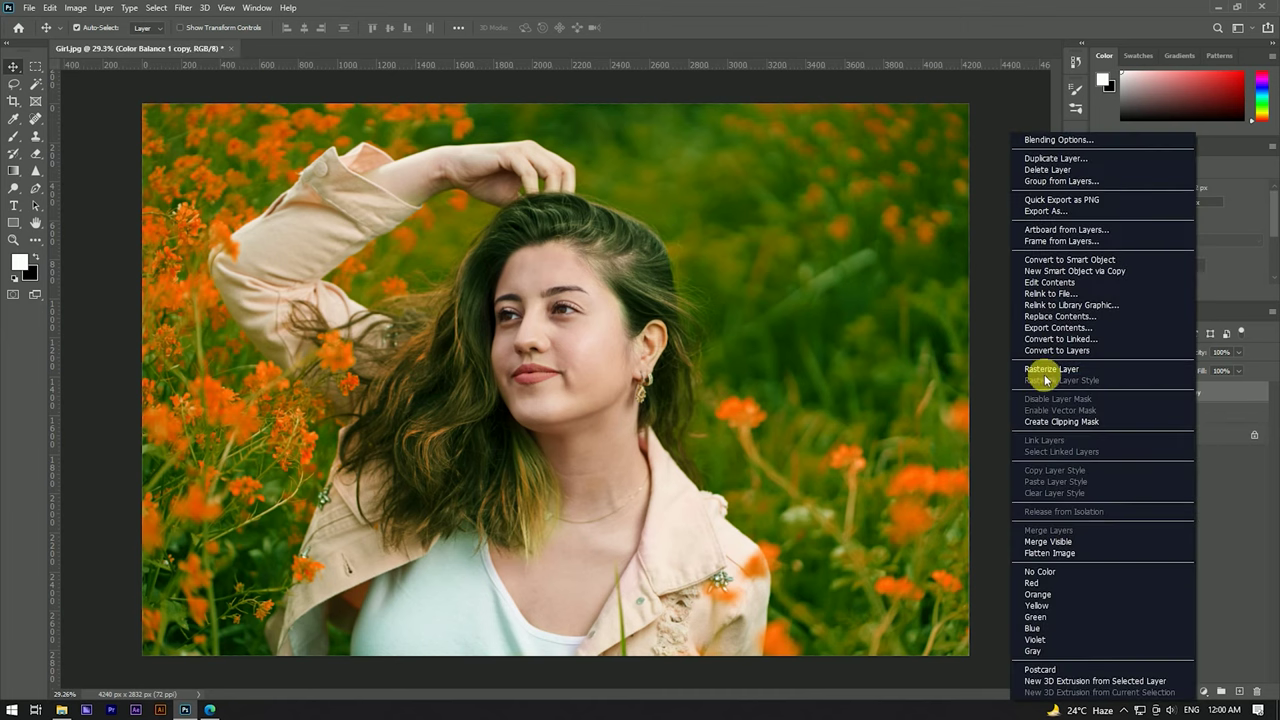
pyautogui.press('Escape')
pyautogui.scroll(3, 462, 264)
pyautogui.scroll(1, 462, 264)
pyautogui.rightClick(36, 170)
# Switch to the Blur Tool at 74% and soften the forehead on Color Balance 1 copy
pyautogui.click(95, 177)
pyautogui.rightClick(1188, 393)
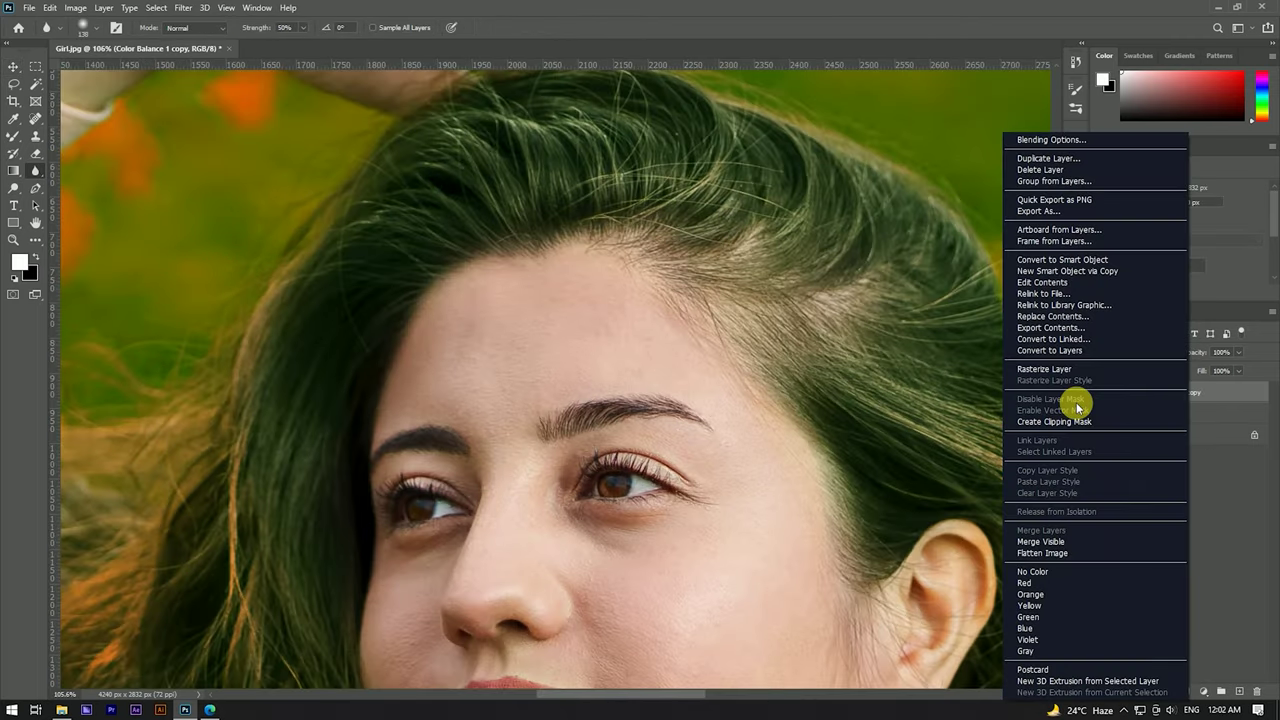
pyautogui.press('Escape')
pyautogui.scroll(2, 520, 286)
pyautogui.scroll(1, 500, 300)
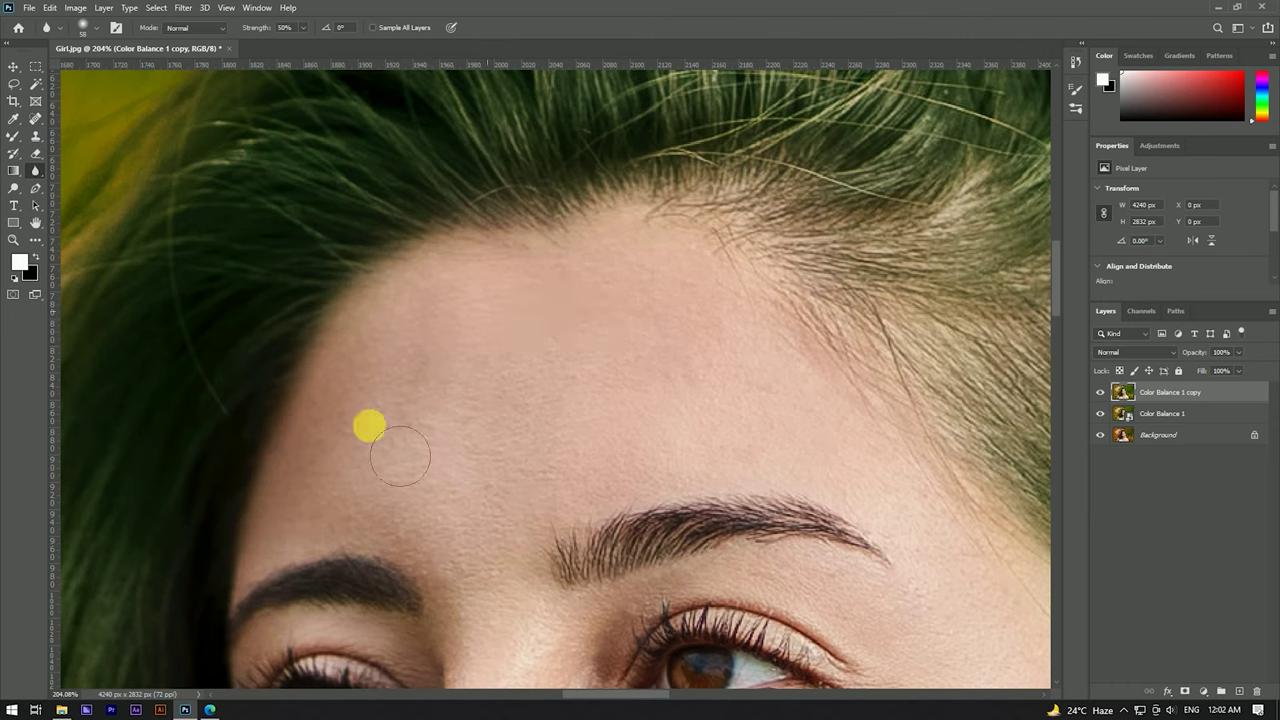
pyautogui.moveTo(529, 317); pyautogui.dragTo(546, 369)
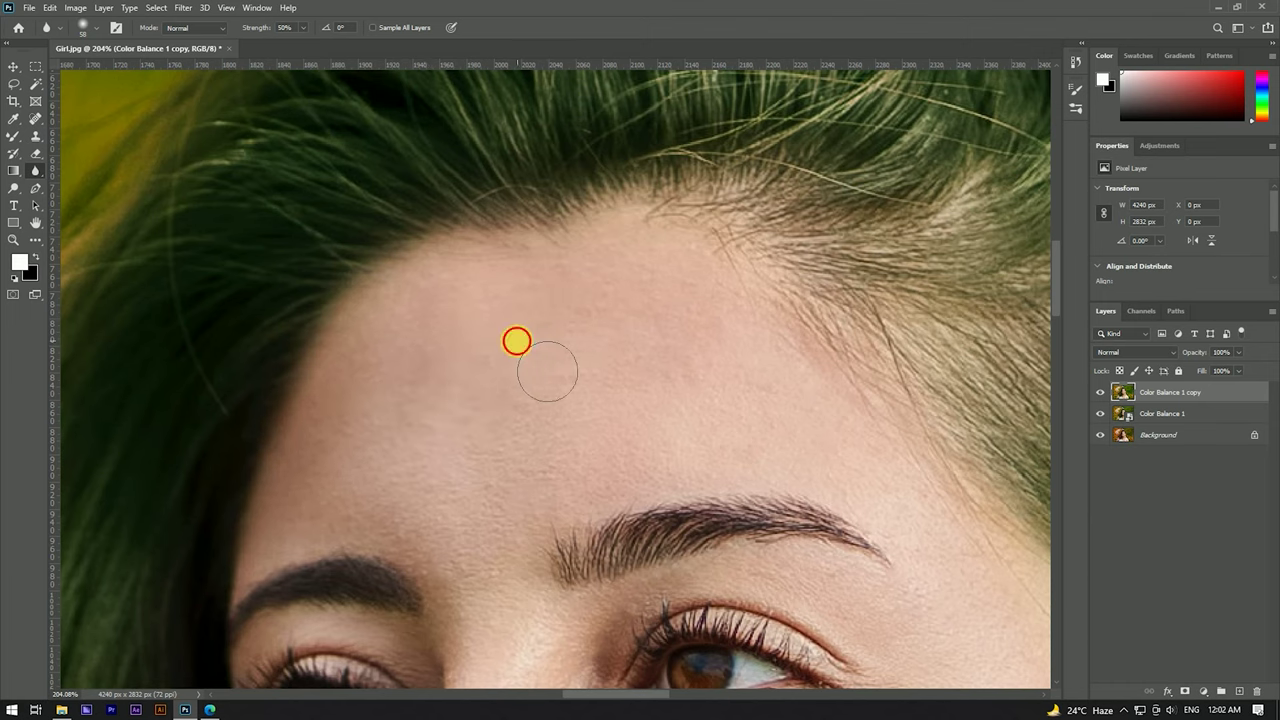
# Blur the cheek skin from the cheek toward the nose
pyautogui.click(809, 366)
pyautogui.scroll(-3, 729, 294)
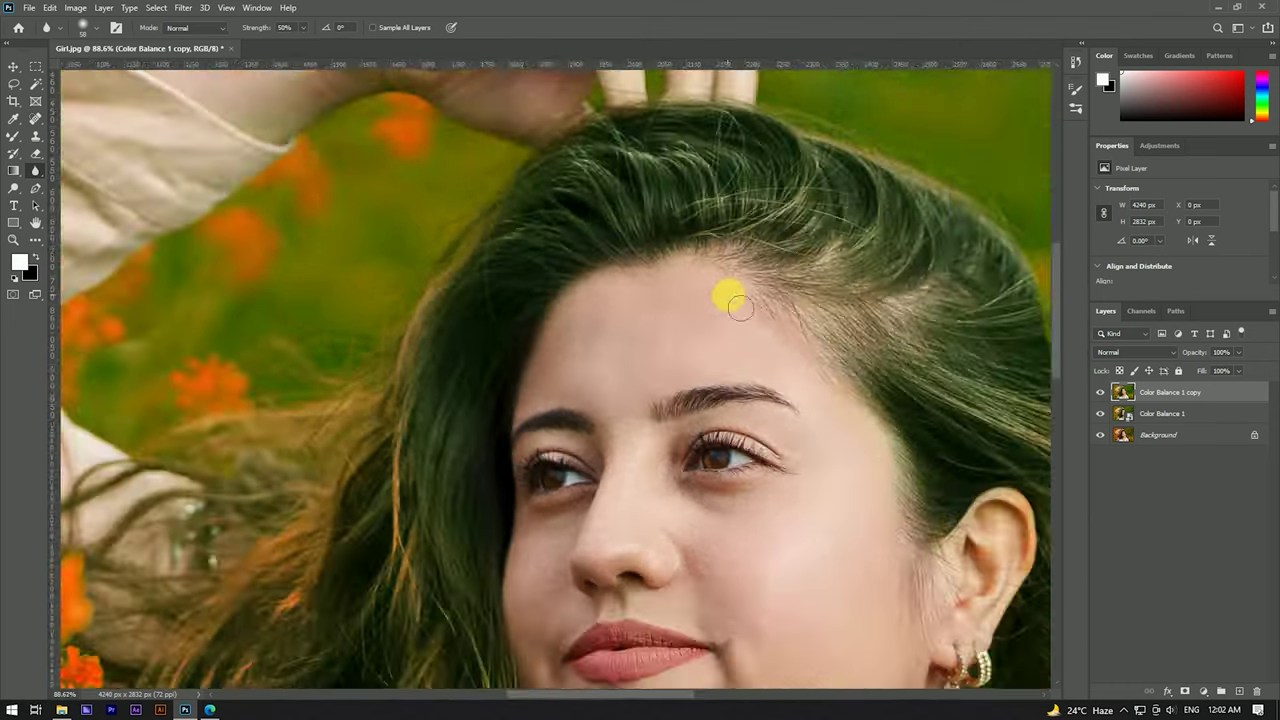
pyautogui.scroll(2, 612, 462)
pyautogui.scroll(1, 612, 462)
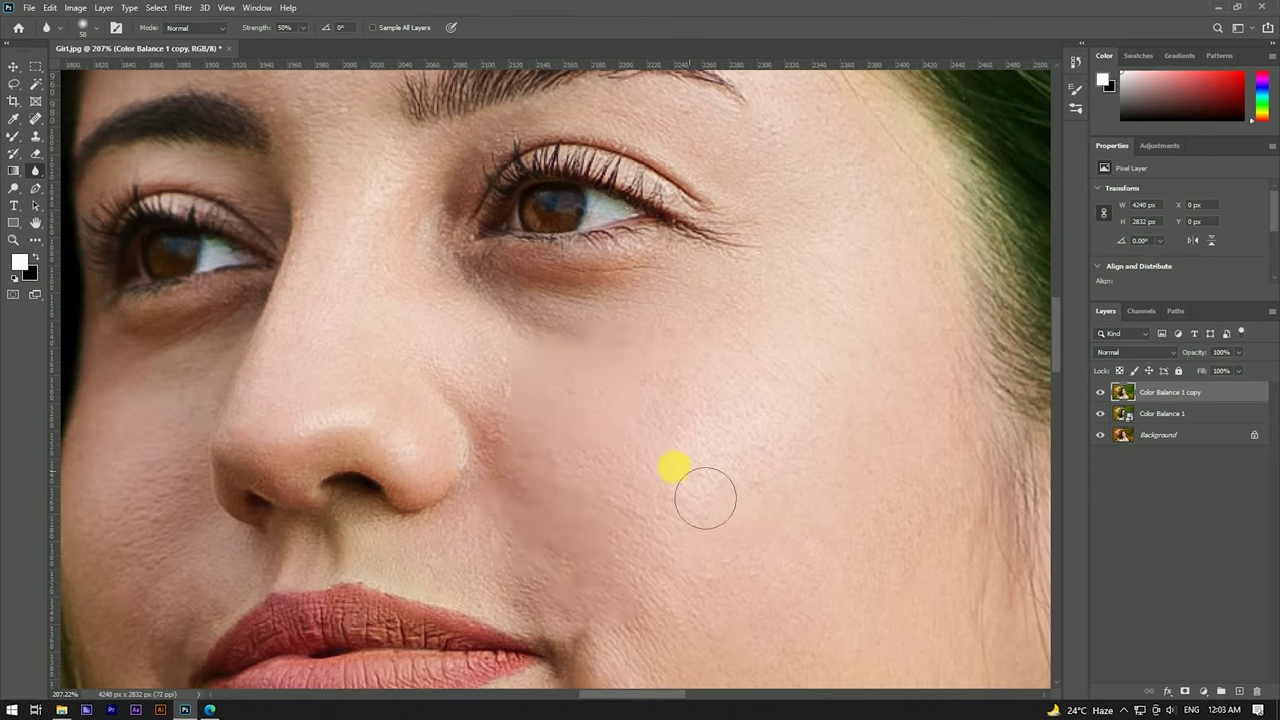
pyautogui.moveTo(720, 311); pyautogui.dragTo(568, 357)
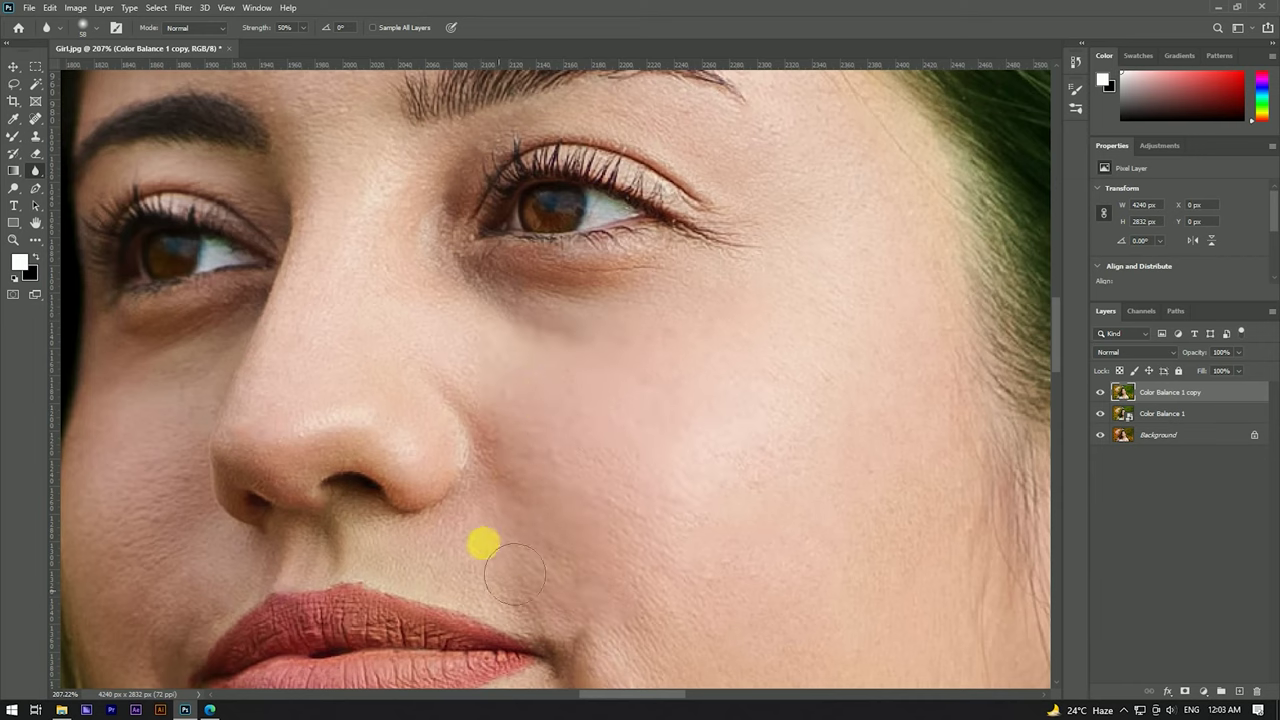
pyautogui.scroll(-3, 640, 460)
pyautogui.scroll(2, 560, 446)
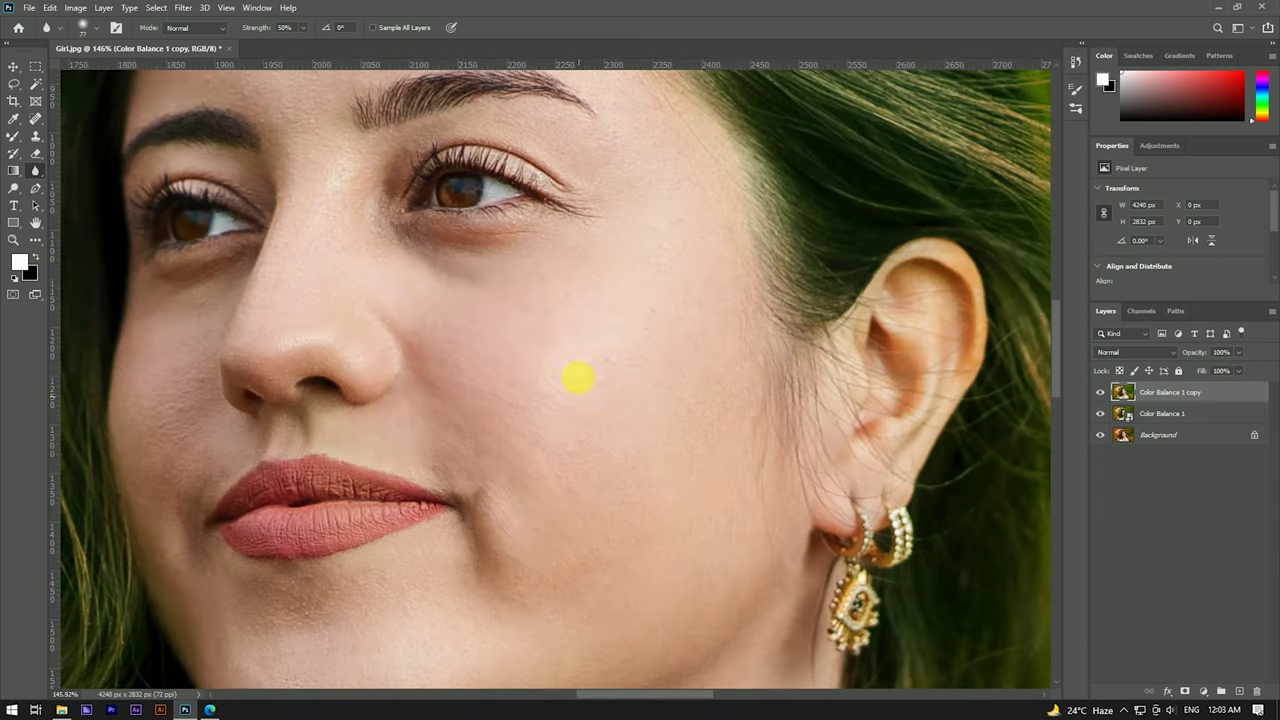
pyautogui.scroll(2, 500, 405)
# Shrink the blur brush to about 47 and smooth the chin skin
pyautogui.press('[')
pyautogui.press('[')
pyautogui.press('[')
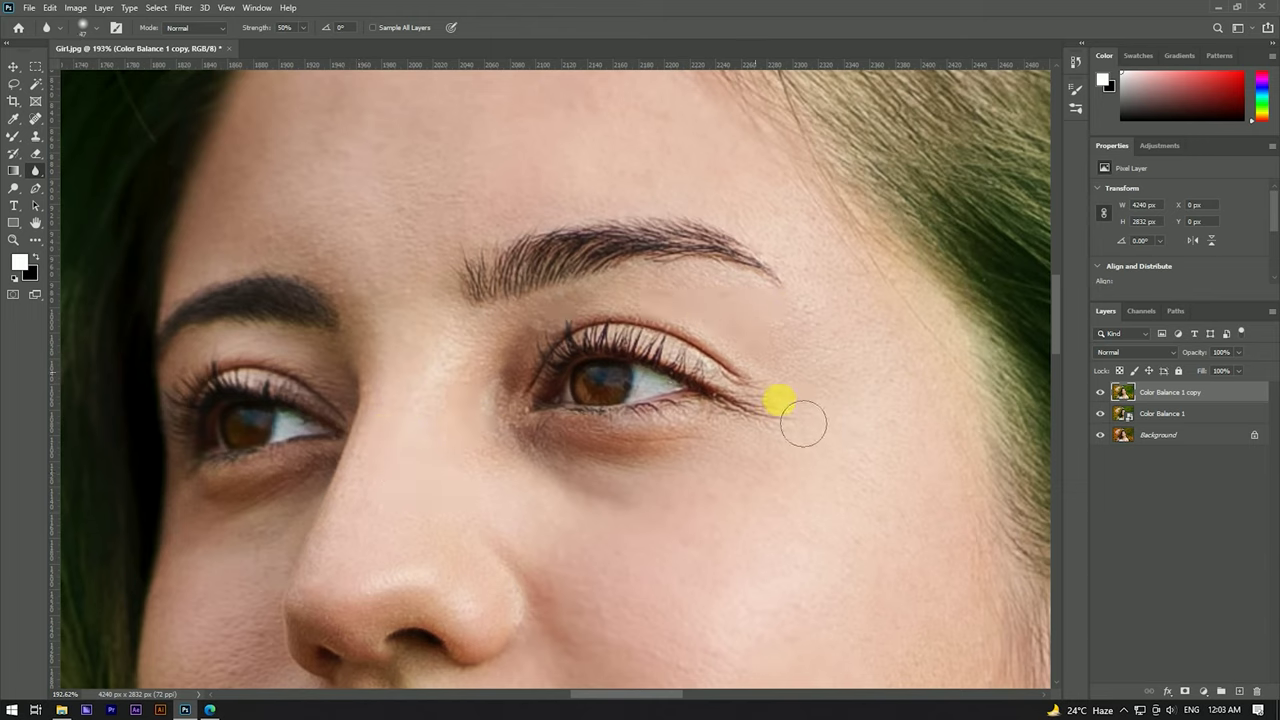
pyautogui.scroll(-4, 566, 490)
pyautogui.hscroll(-2, 566, 490)
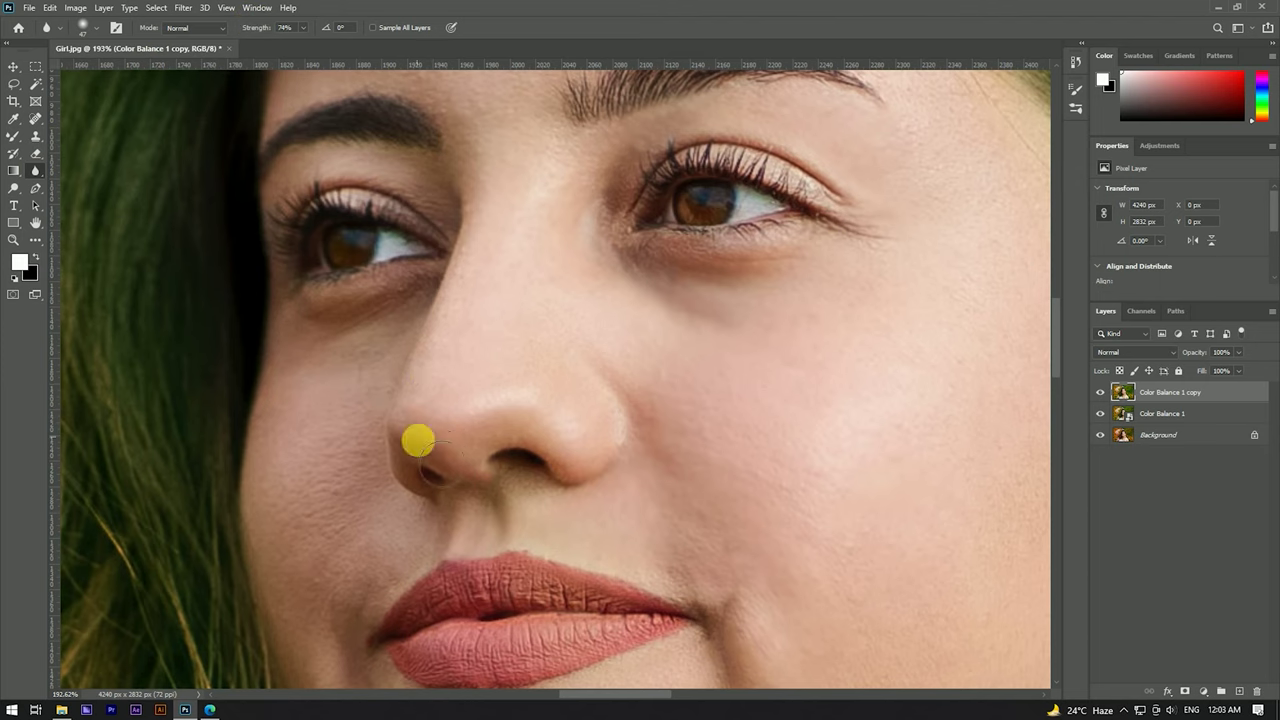
pyautogui.scroll(-6, 647, 524)
pyautogui.hscroll(6, 647, 524)
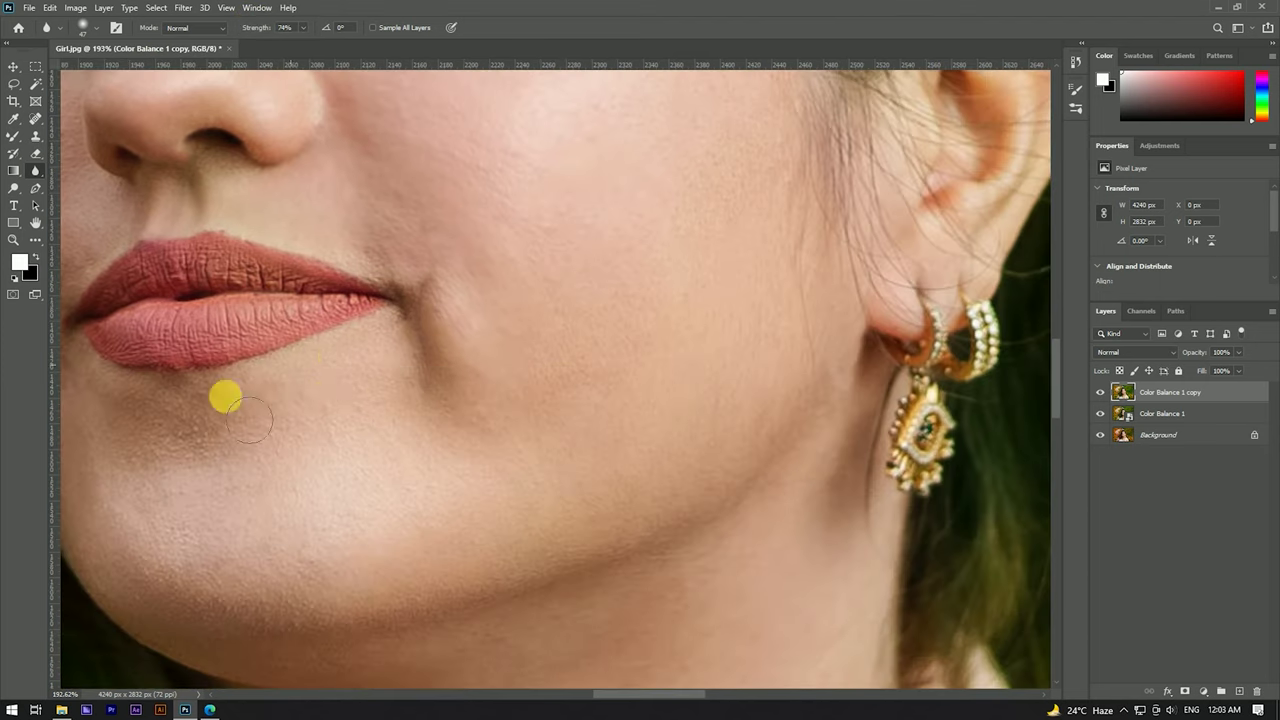
pyautogui.keyDown('alt'); pyautogui.rightClick(330, 462); pyautogui.keyUp('alt')
pyautogui.scroll(-2, 240, 420)
pyautogui.hscroll(-5, 240, 420)
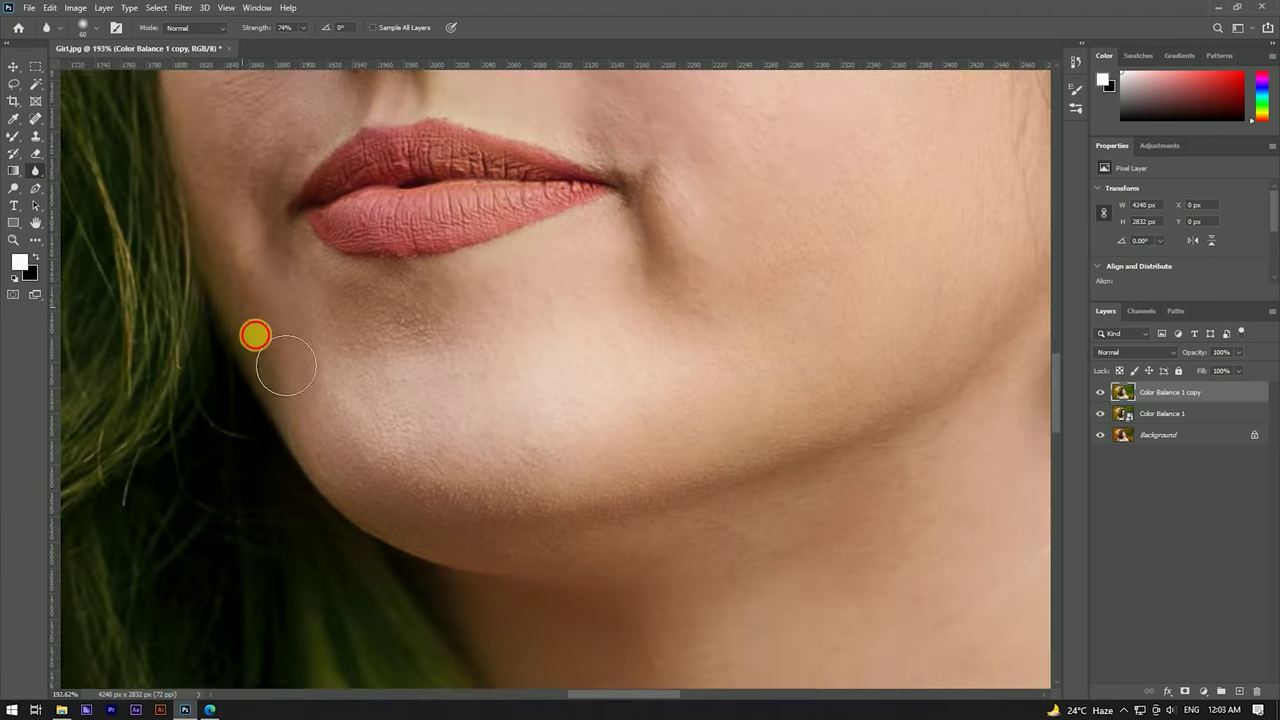
pyautogui.moveTo(564, 512); pyautogui.dragTo(444, 321)
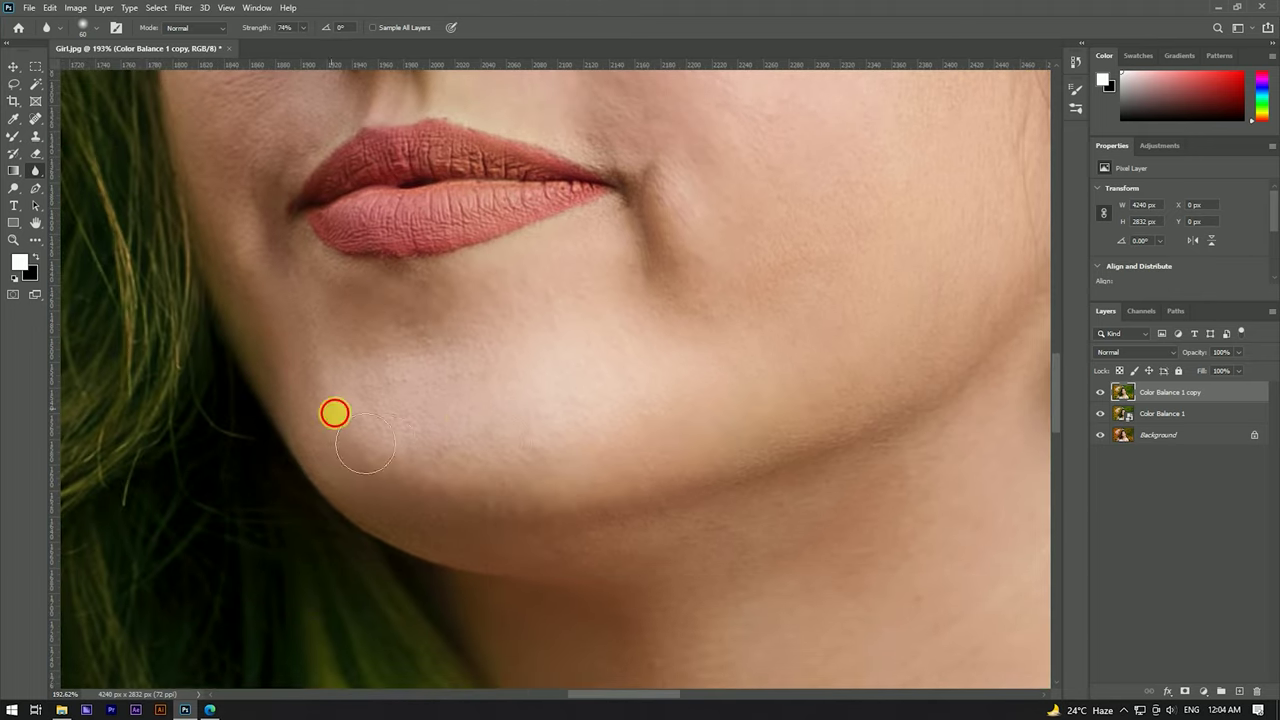
pyautogui.scroll(-4, 335, 413)
pyautogui.scroll(1, 428, 371)
pyautogui.scroll(3, 400, 234)
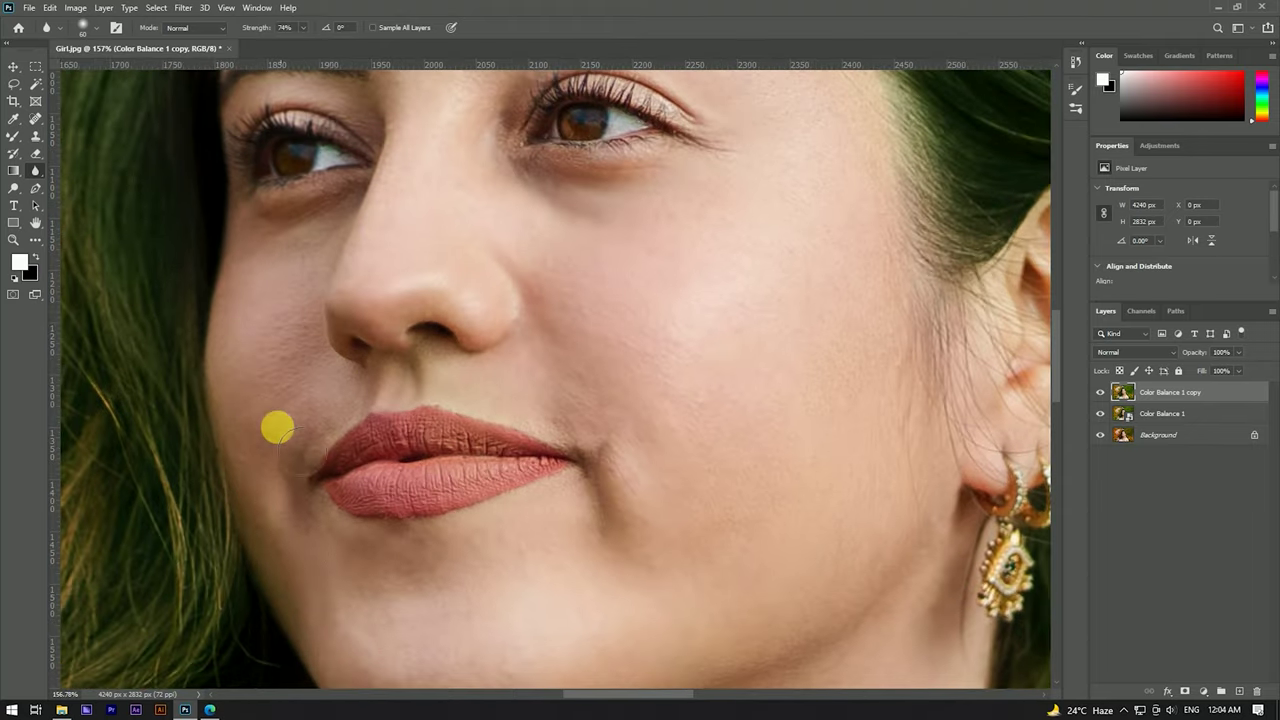
pyautogui.scroll(3, 307, 297)
pyautogui.hscroll(-1, 307, 297)
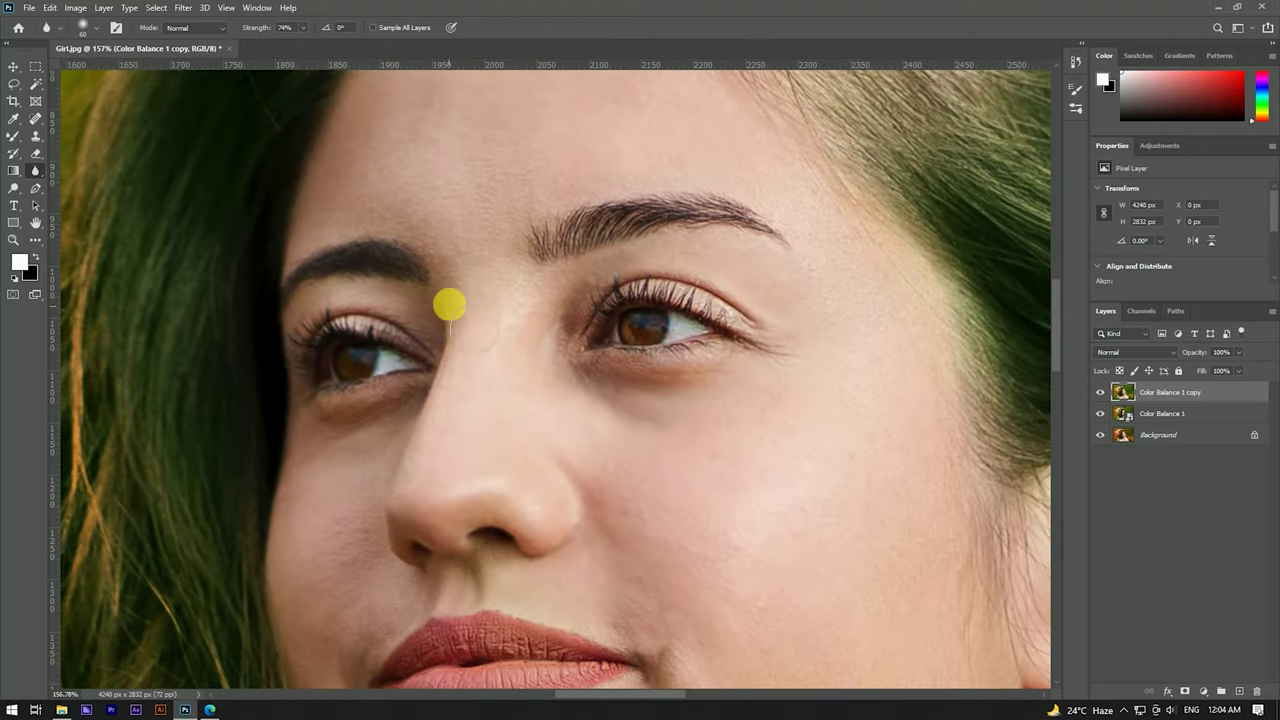
# Soften the skin on the forehead and above the left brow
pyautogui.moveTo(471, 212); pyautogui.dragTo(491, 372)
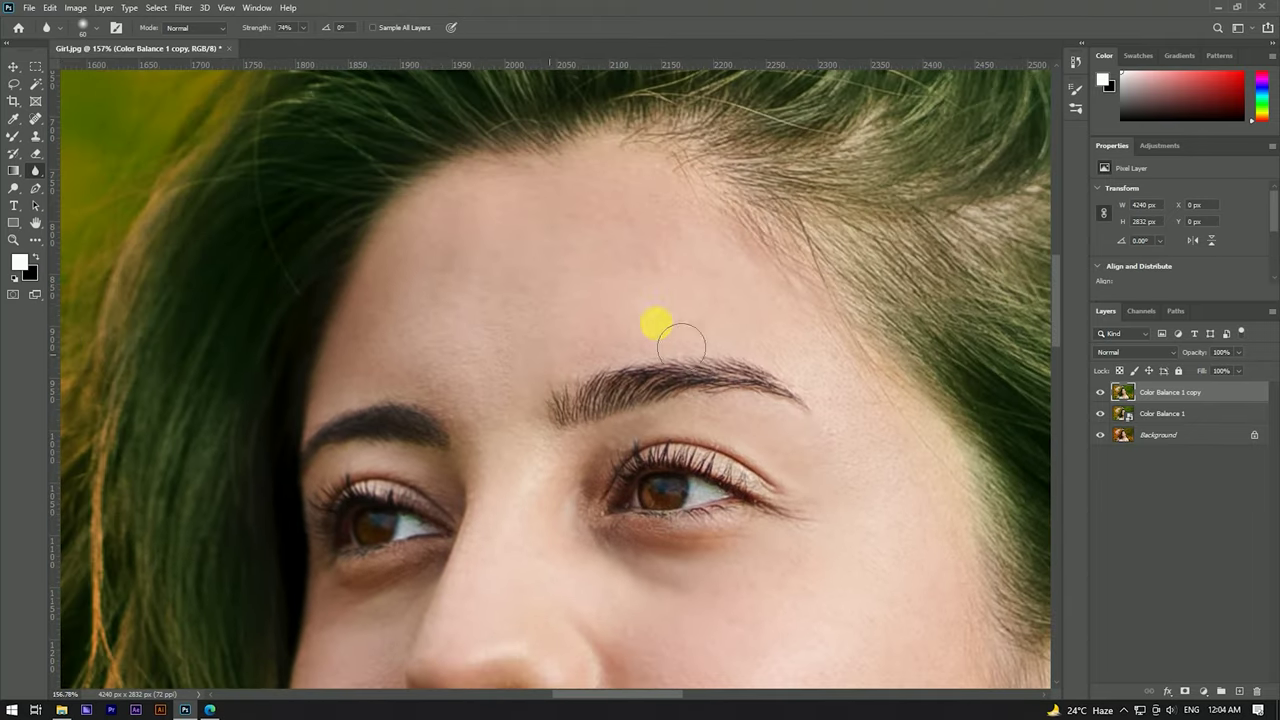
pyautogui.click(619, 286)
pyautogui.moveTo(366, 338); pyautogui.dragTo(344, 361)
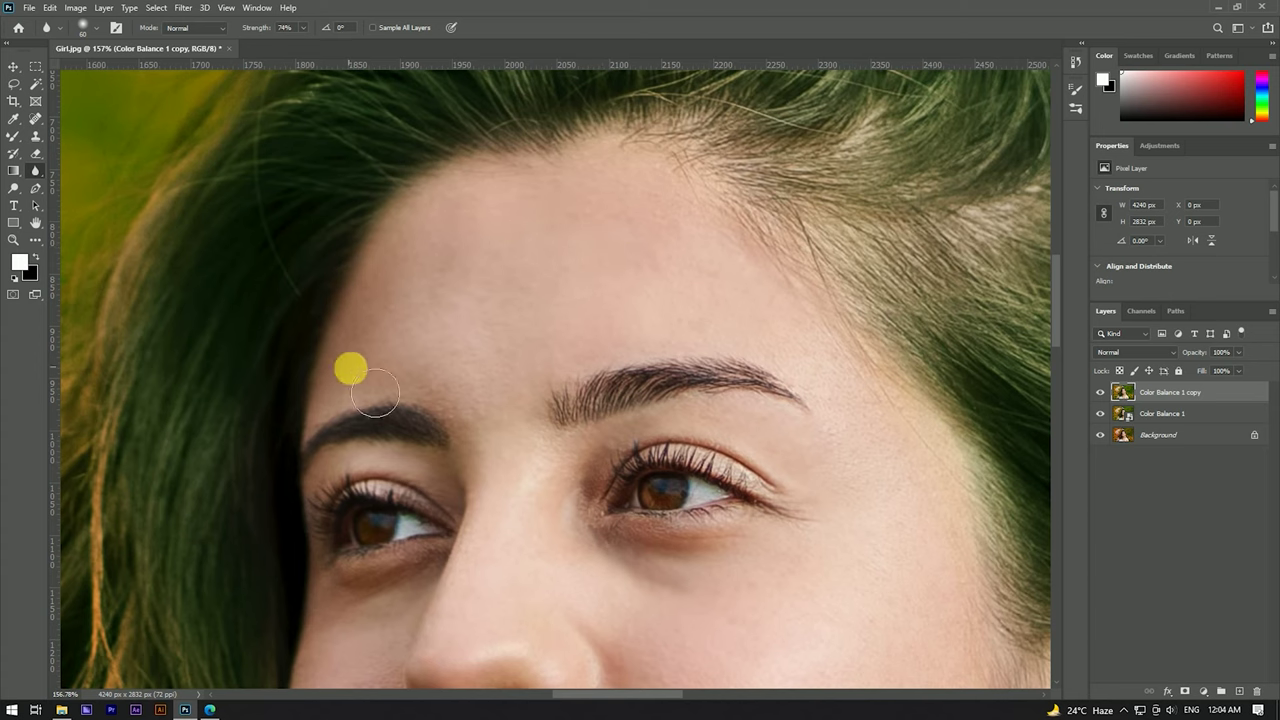
pyautogui.scroll(-1, 822, 427)
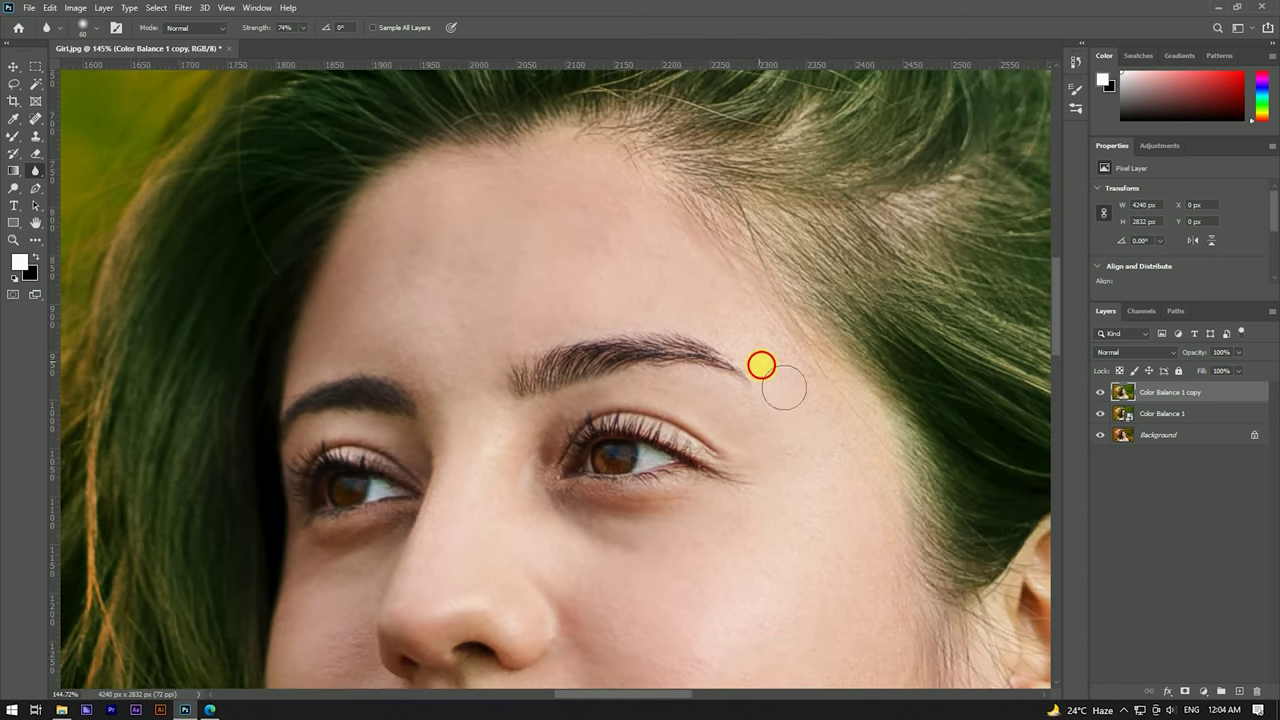
# Center the view on the cheek and lips and shrink the brush to about 50
pyautogui.moveTo(826, 441); pyautogui.dragTo(634, 243)
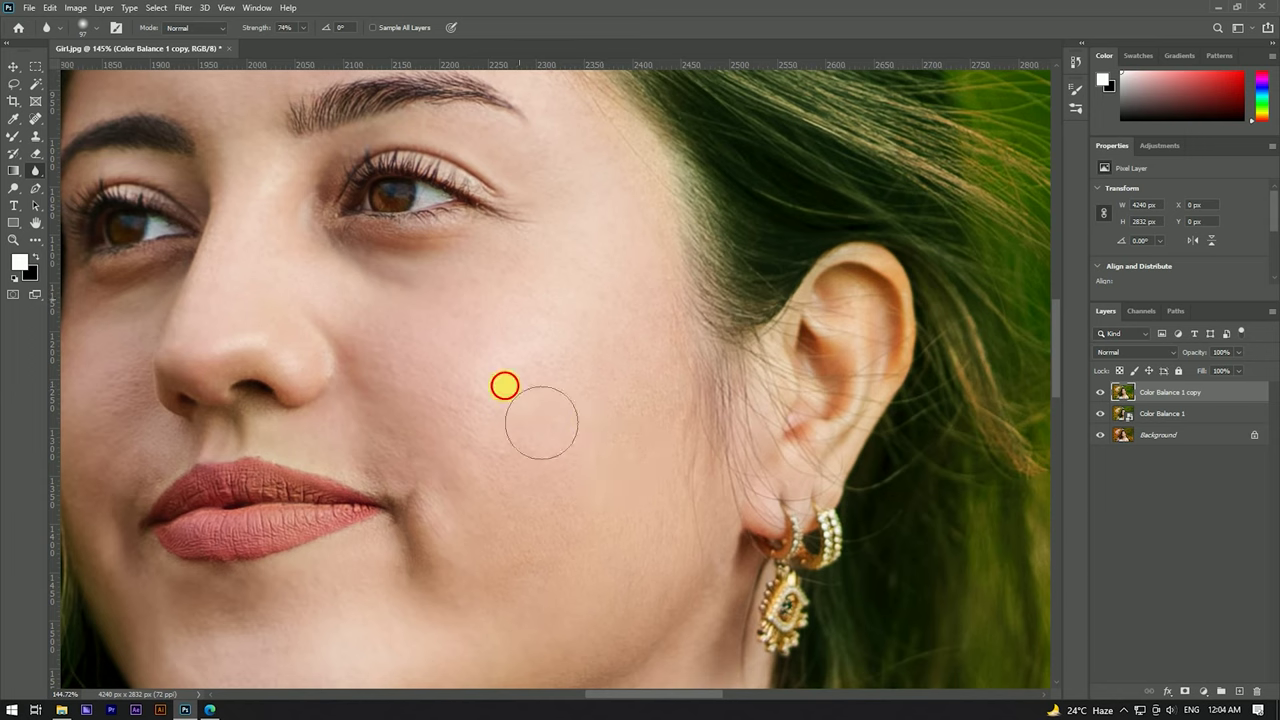
pyautogui.scroll(-1, 680, 420)
pyautogui.scroll(-1, 620, 440)
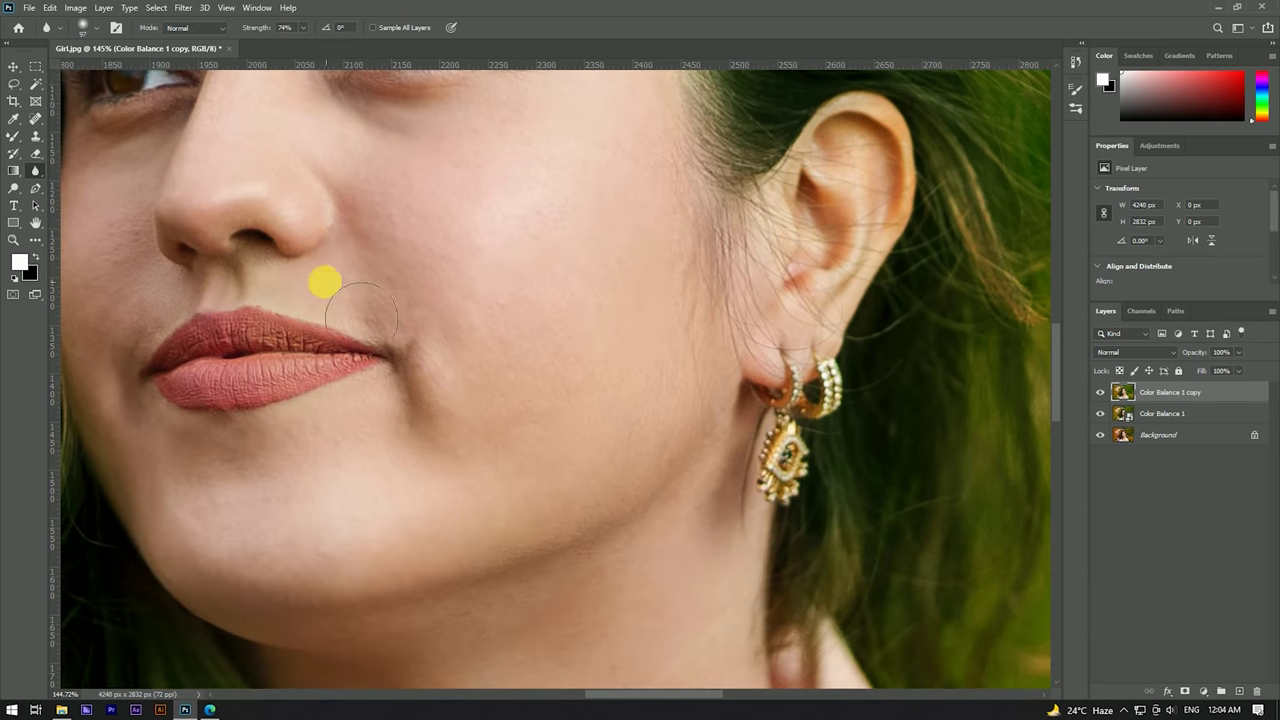
pyautogui.moveTo(388, 325); pyautogui.dragTo(588, 322)
pyautogui.moveTo(419, 342); pyautogui.dragTo(417, 474)
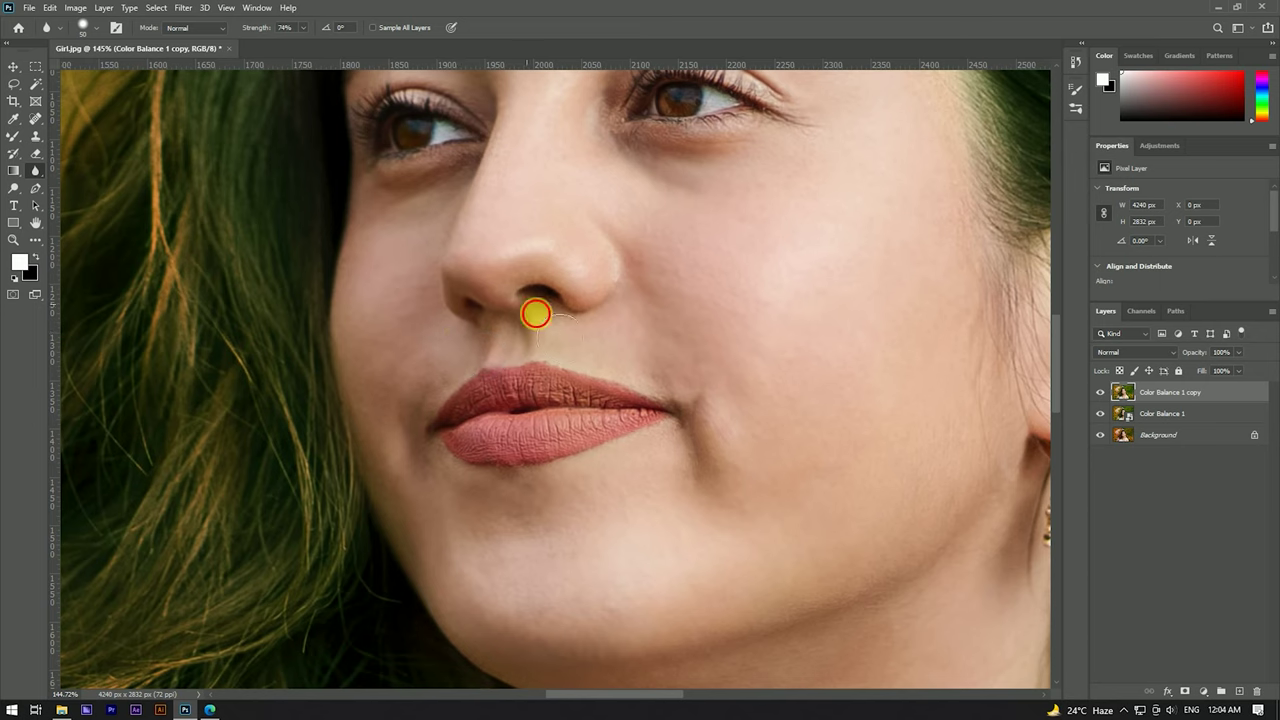
pyautogui.scroll(-1, 650, 297)
pyautogui.hscroll(1, 650, 297)
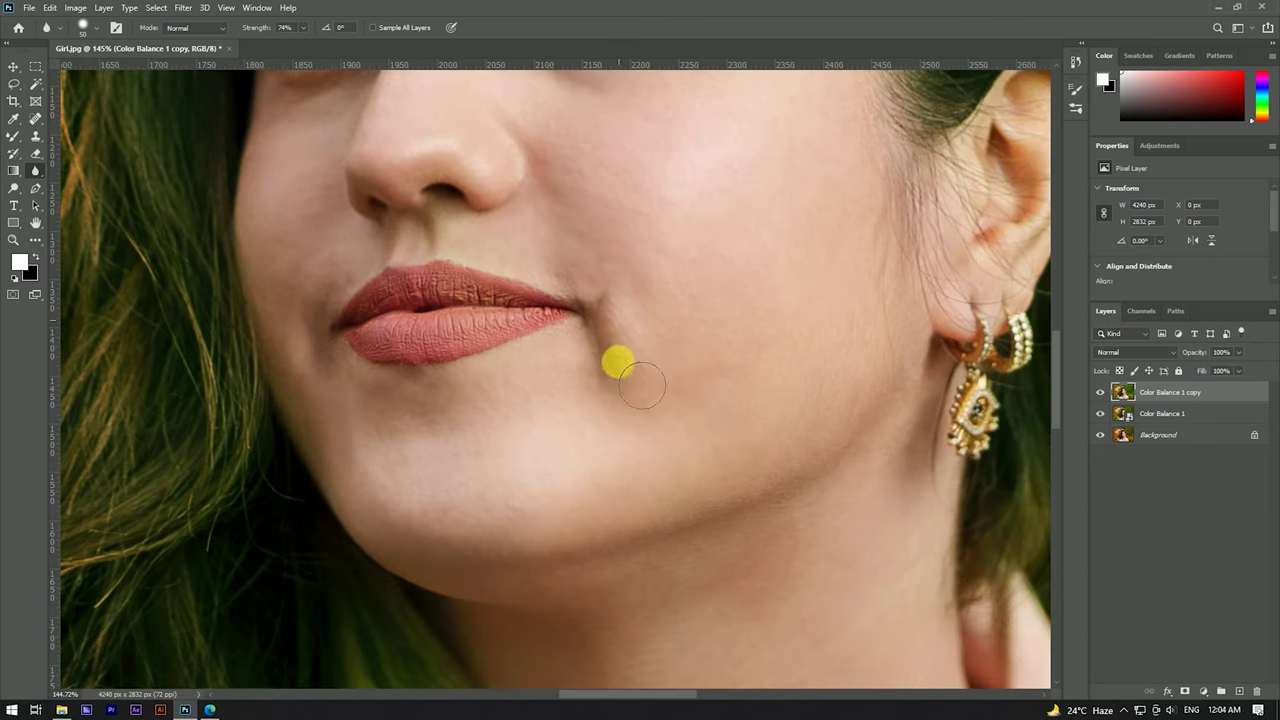
pyautogui.scroll(-1, 628, 355)
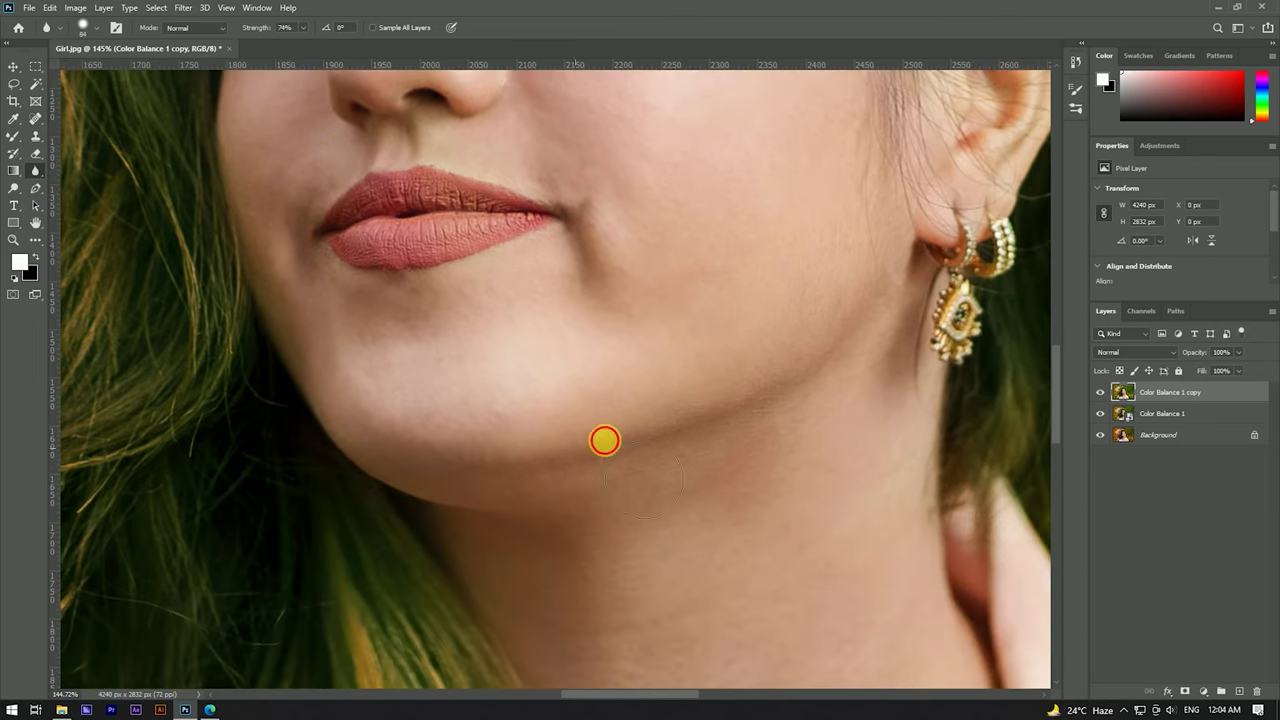
pyautogui.scroll(-5, 510, 340)
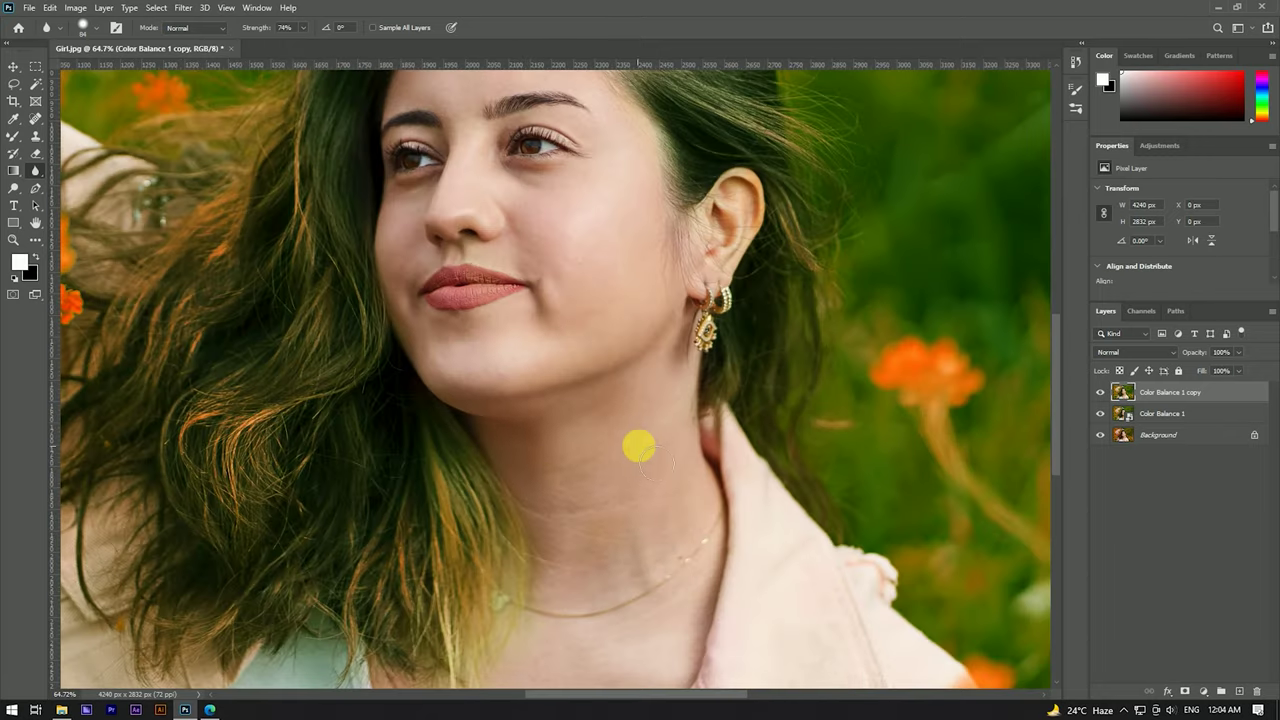
# Raise the Blur Tool strength to 79%
pyautogui.scroll(1, 620, 480)
pyautogui.scroll(1, 500, 370)
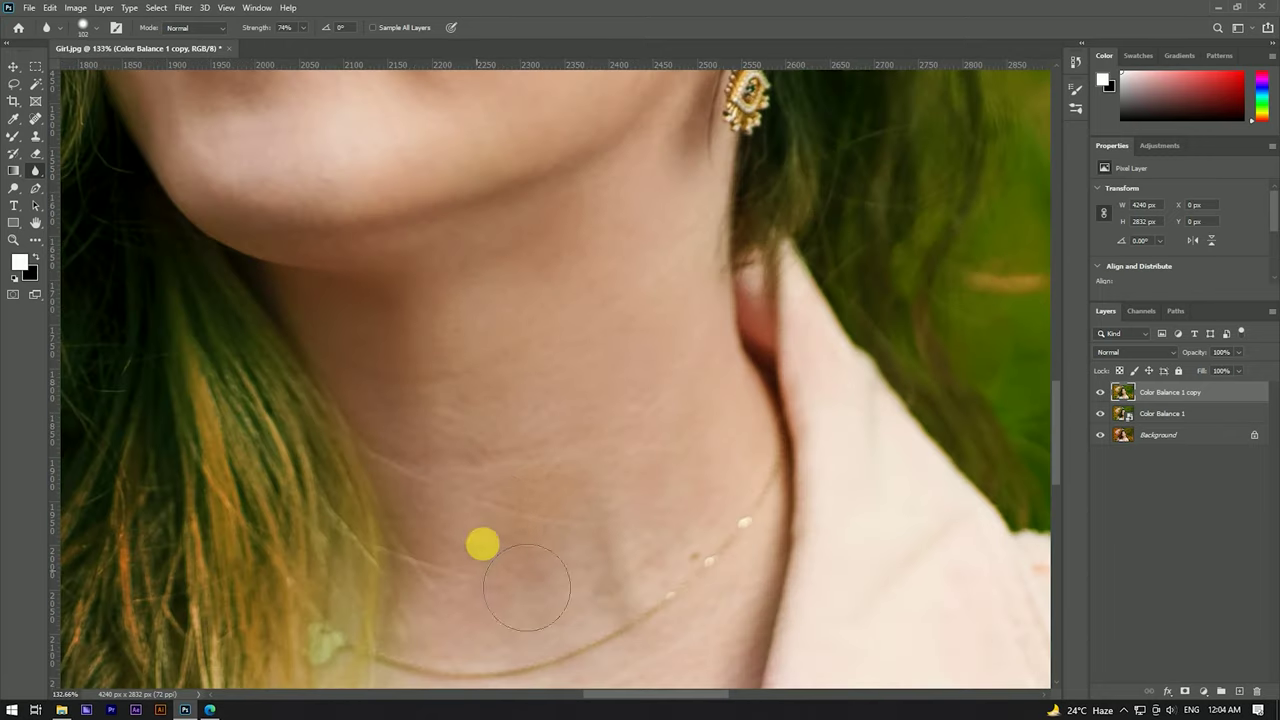
pyautogui.scroll(-3, 528, 463)
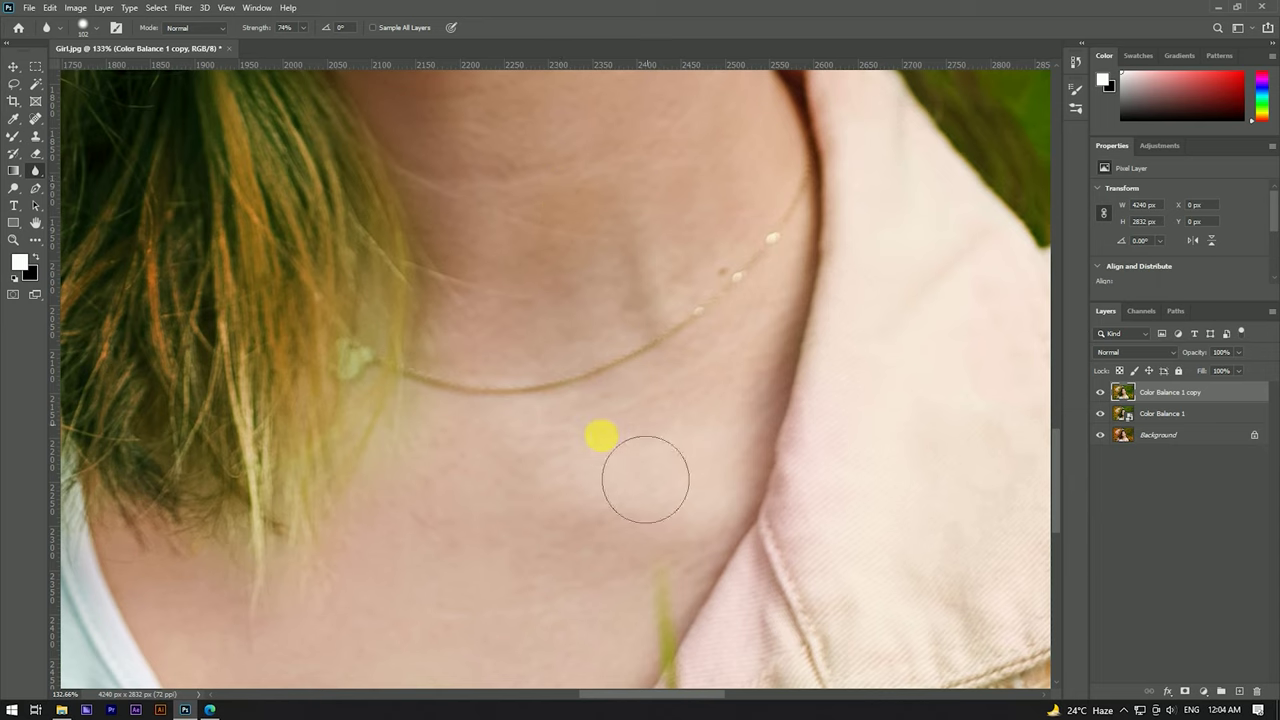
pyautogui.scroll(-2, 526, 540)
pyautogui.scroll(-2, 560, 458)
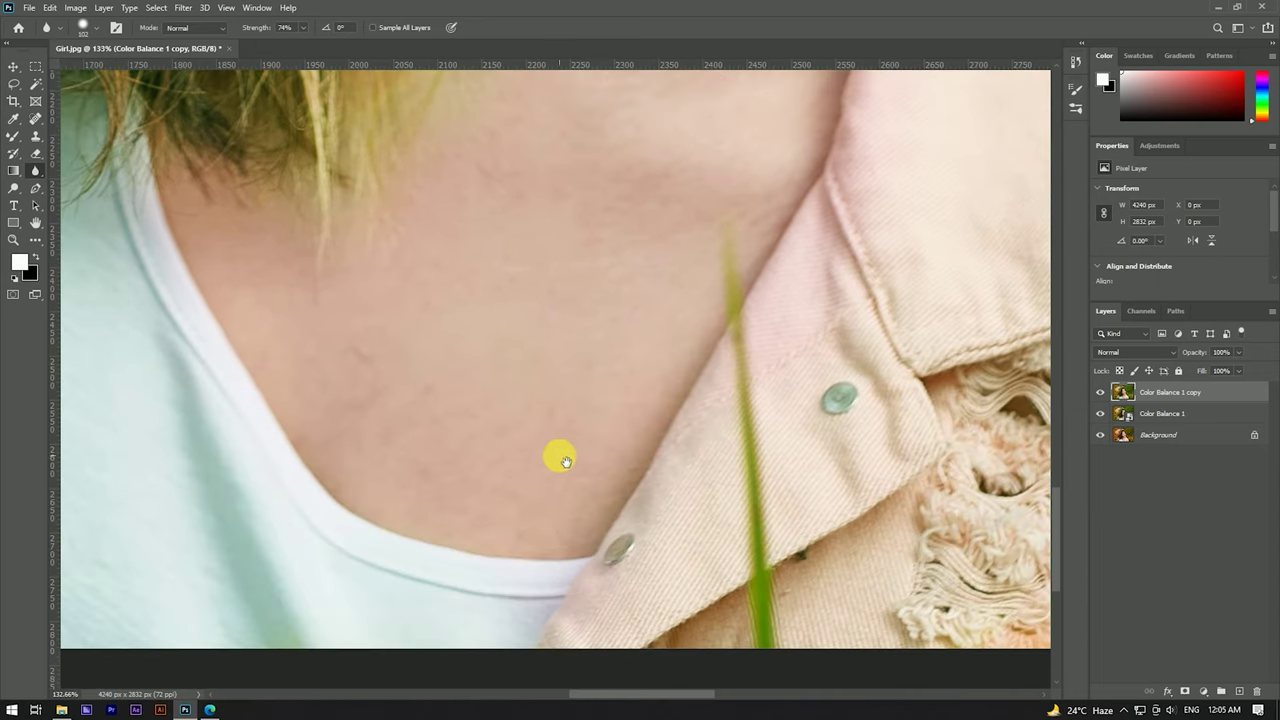
pyautogui.scroll(-2, 500, 300)
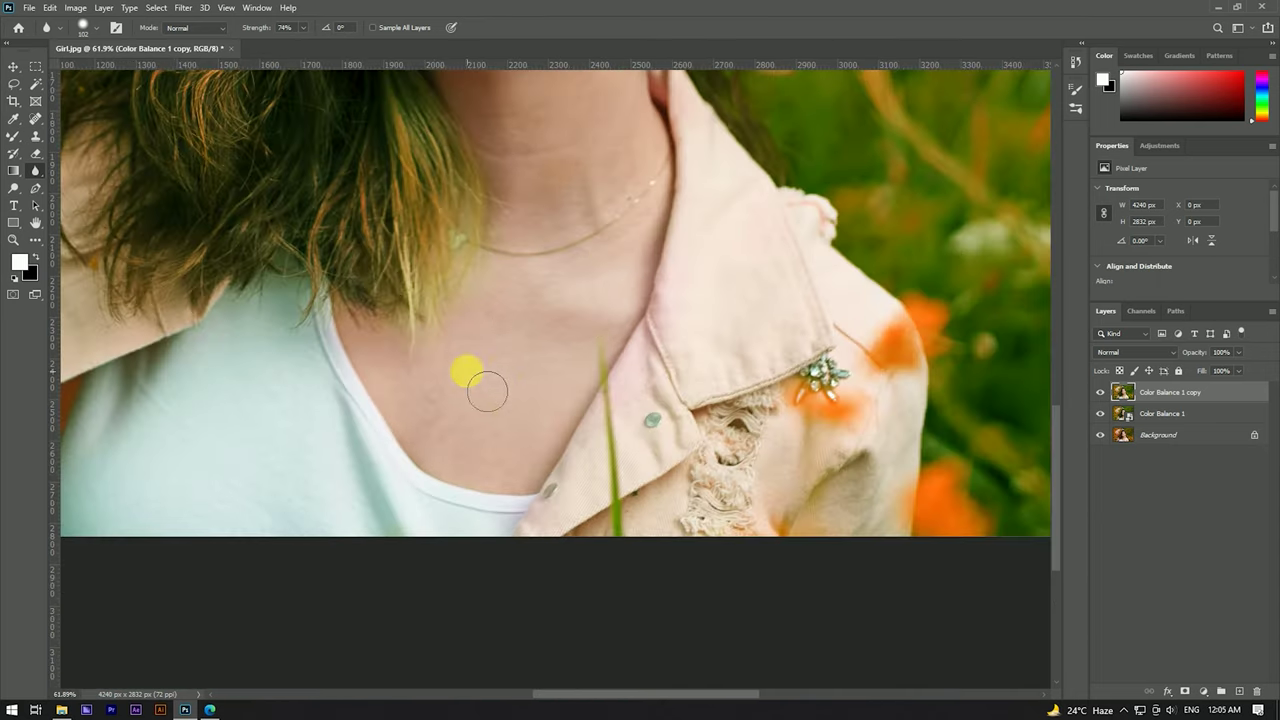
pyautogui.moveTo(255, 27); pyautogui.dragTo(262, 27)
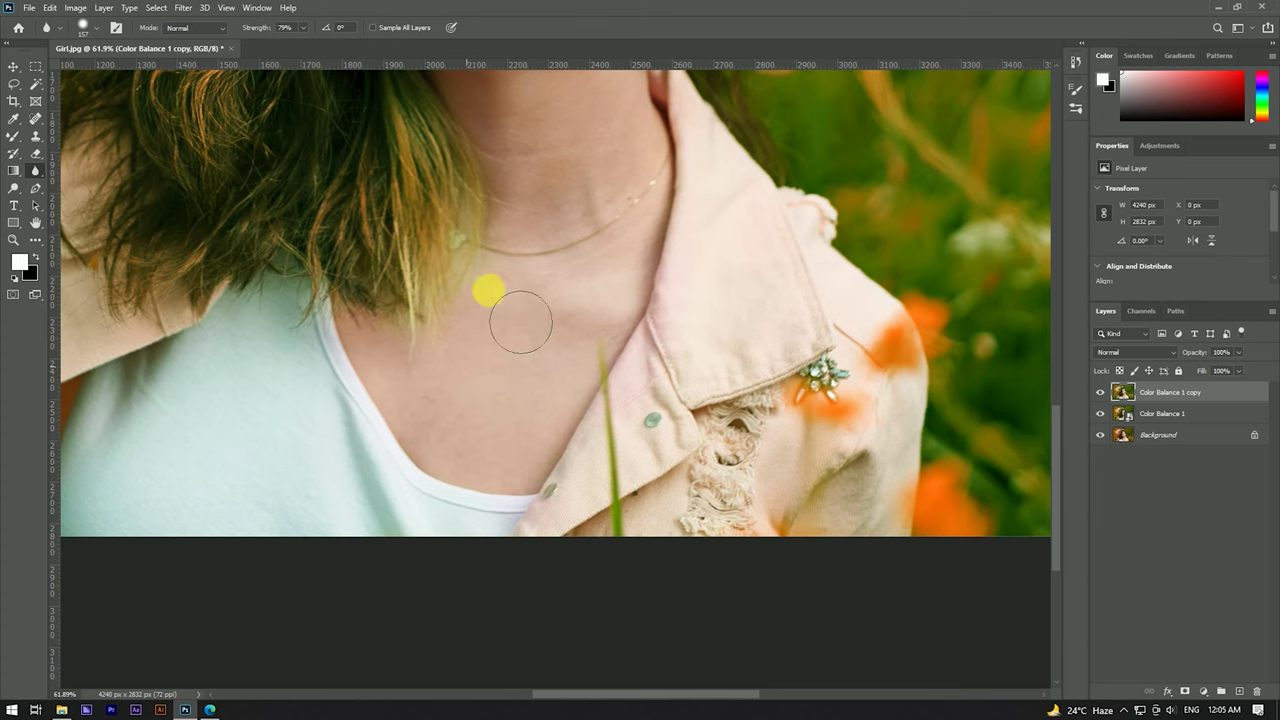
# Blur the cheeks, forehead, eyebrows and under-eye skin at 79% strength
pyautogui.scroll(3, 522, 513)
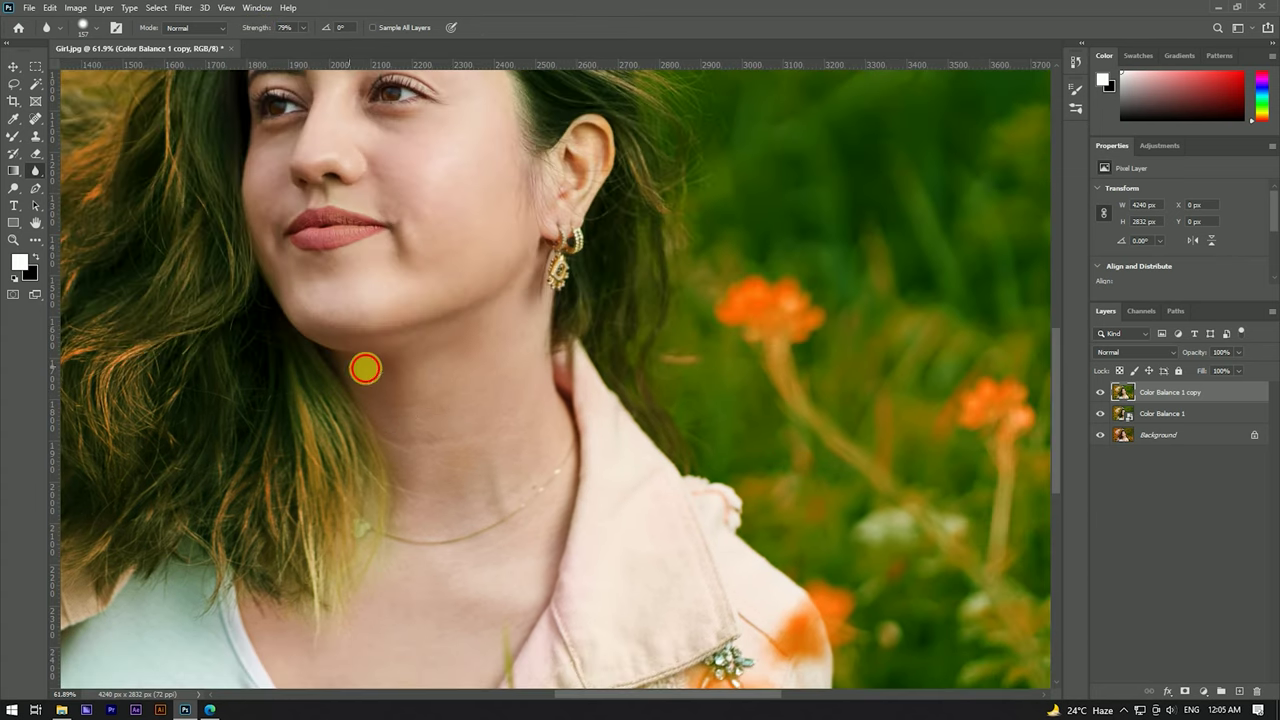
pyautogui.scroll(5, 455, 348)
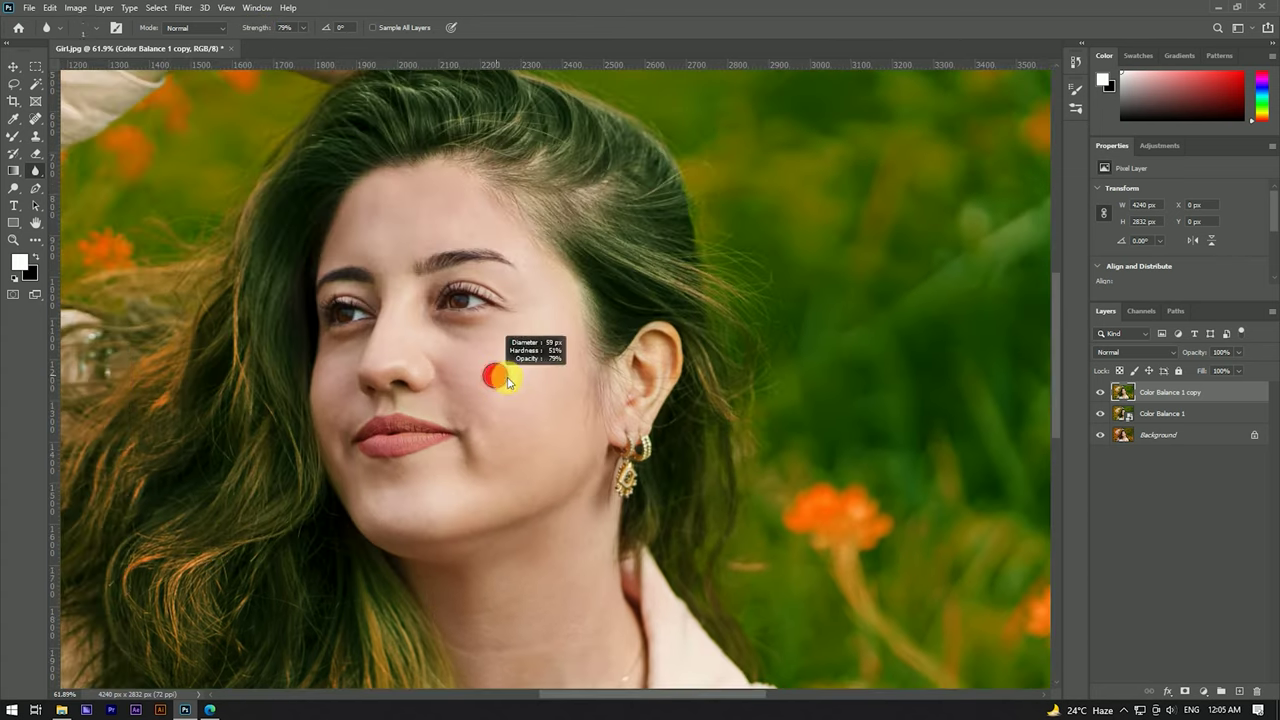
pyautogui.scroll(3, 530, 400)
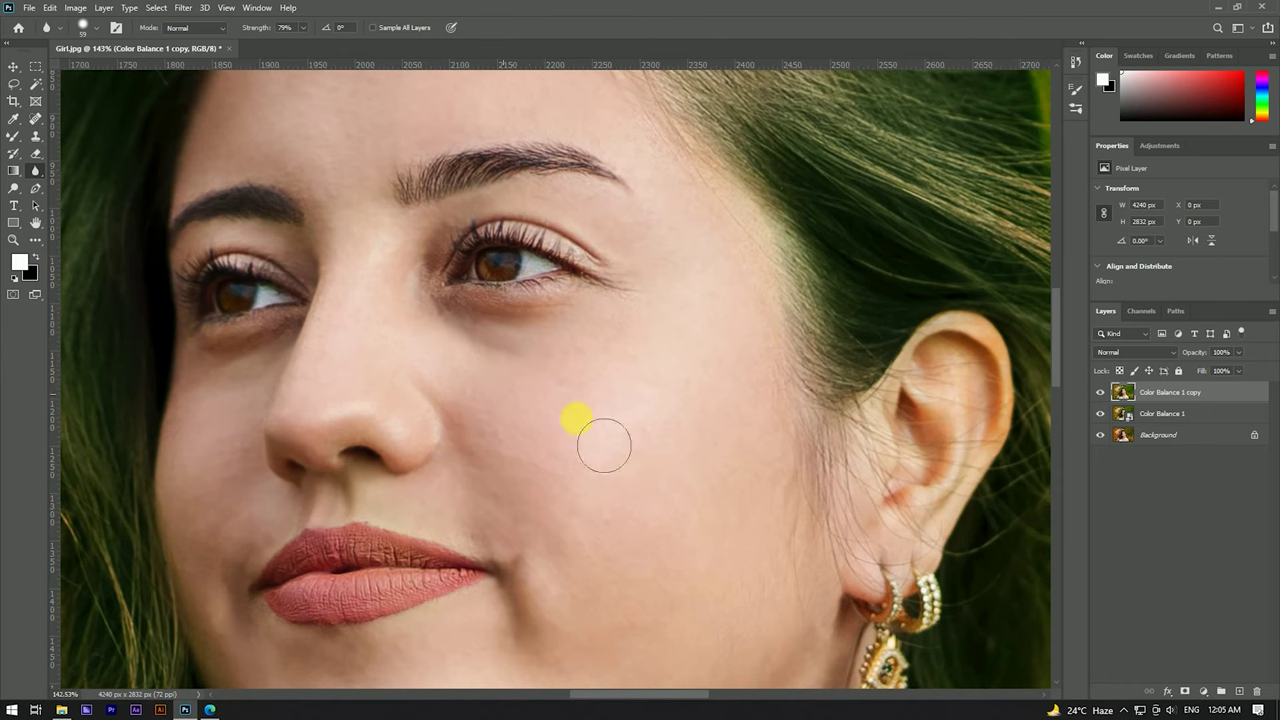
pyautogui.scroll(-5, 491, 380)
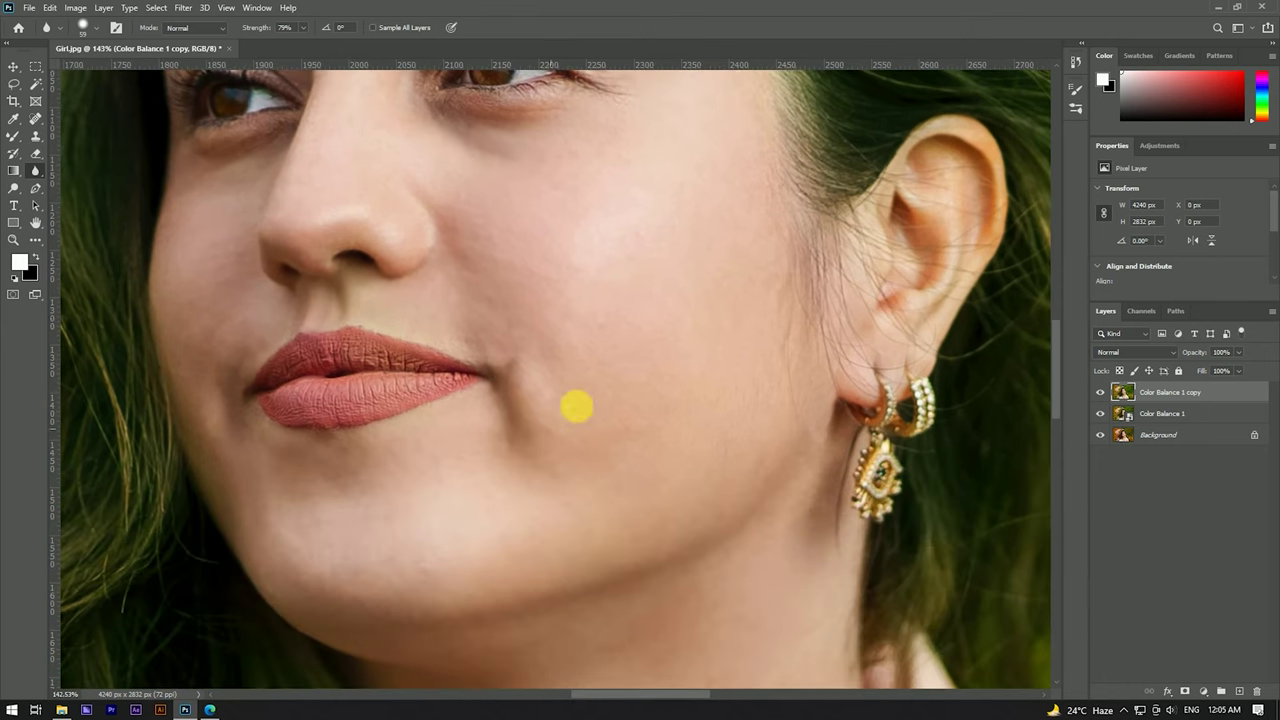
pyautogui.moveTo(725, 384); pyautogui.dragTo(471, 506)
pyautogui.moveTo(443, 356); pyautogui.dragTo(480, 398)
pyautogui.moveTo(286, 243); pyautogui.dragTo(501, 308)
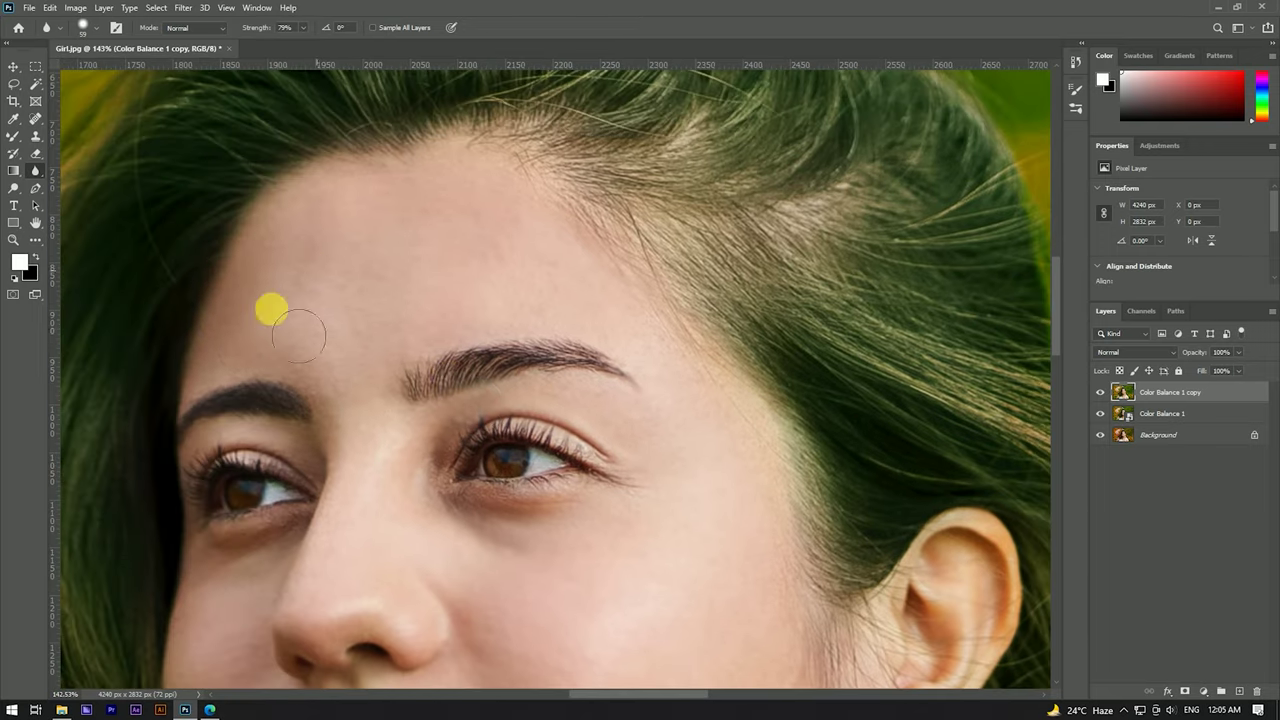
pyautogui.moveTo(484, 319); pyautogui.dragTo(614, 202)
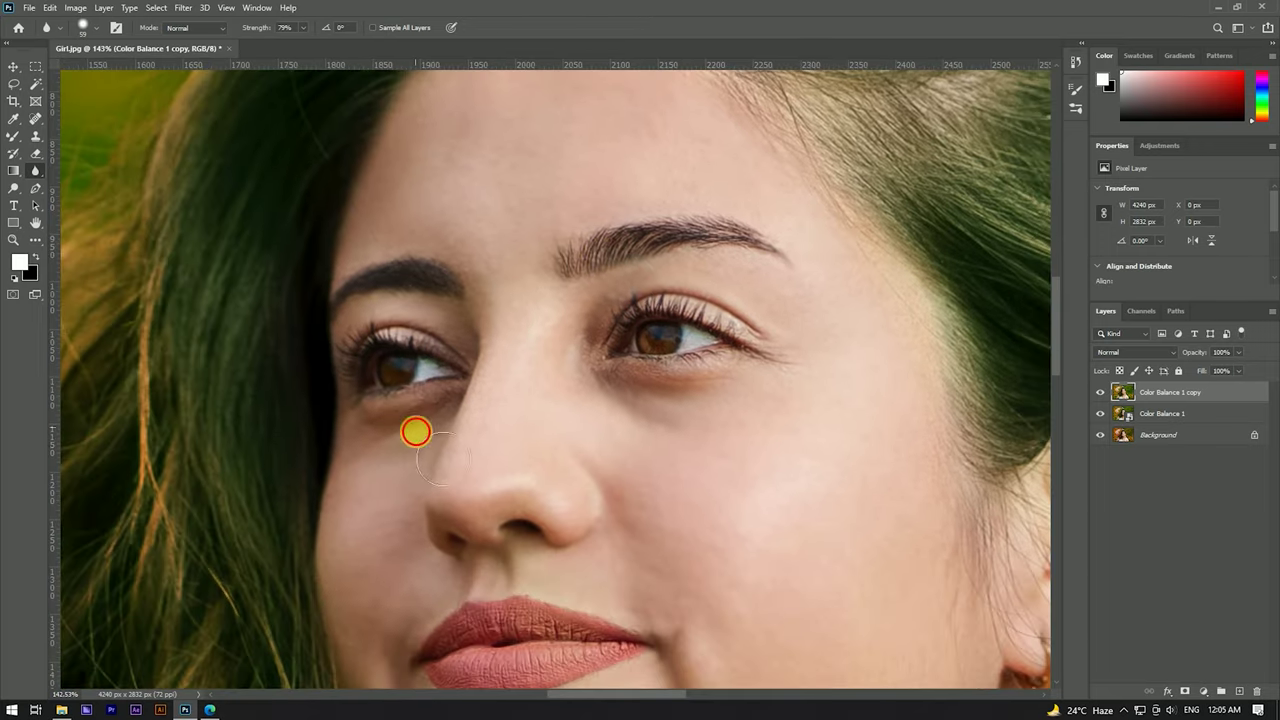
pyautogui.moveTo(383, 560); pyautogui.dragTo(423, 472)
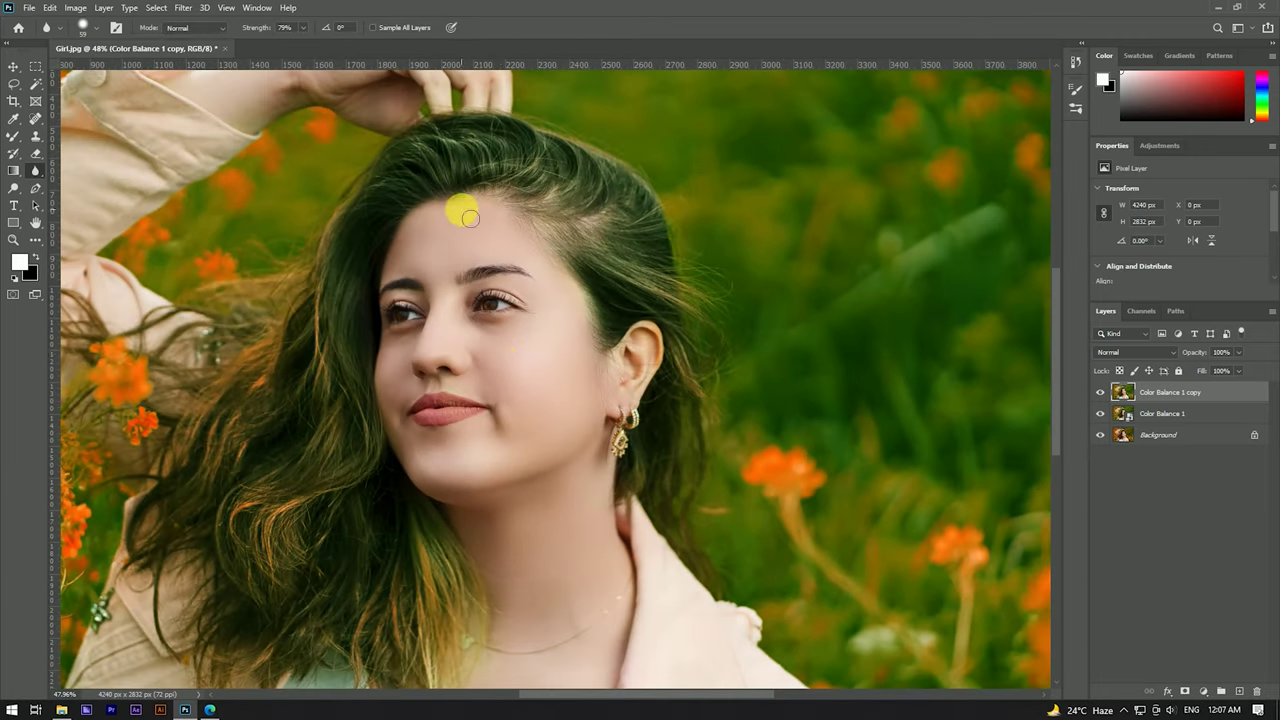
# Choose the Lasso Tool and add an empty Layer 1 at the top of the stack
pyautogui.press('v')
pyautogui.scroll(2, 607, 553)
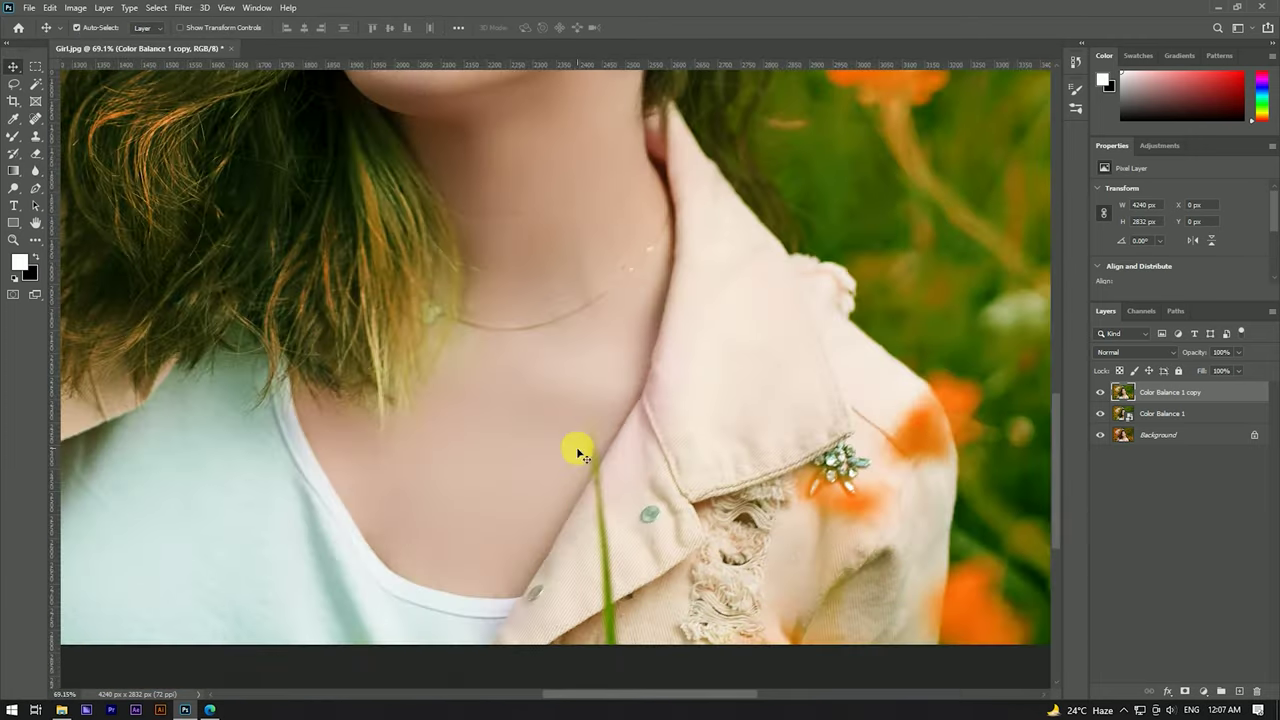
pyautogui.scroll(-2, 574, 449)
pyautogui.scroll(1, 566, 283)
pyautogui.scroll(-2, 508, 443)
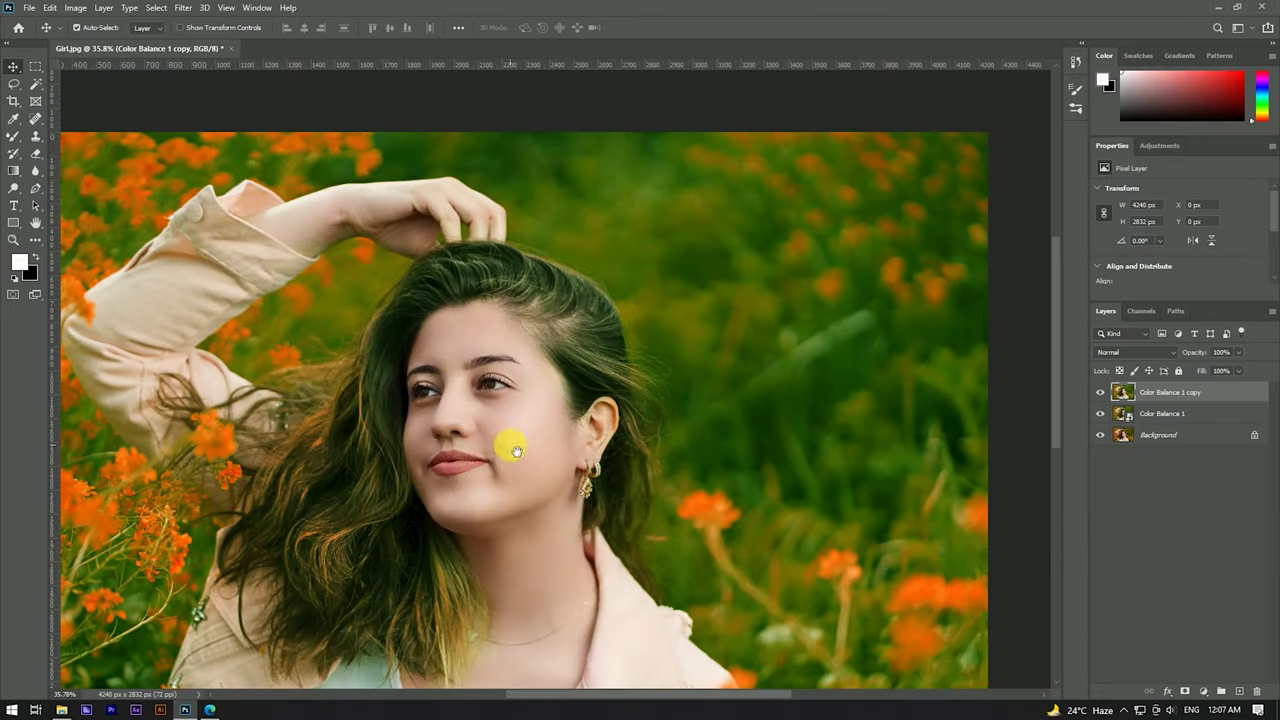
pyautogui.scroll(4, 466, 451)
pyautogui.scroll(1, 545, 448)
pyautogui.click(14, 86)
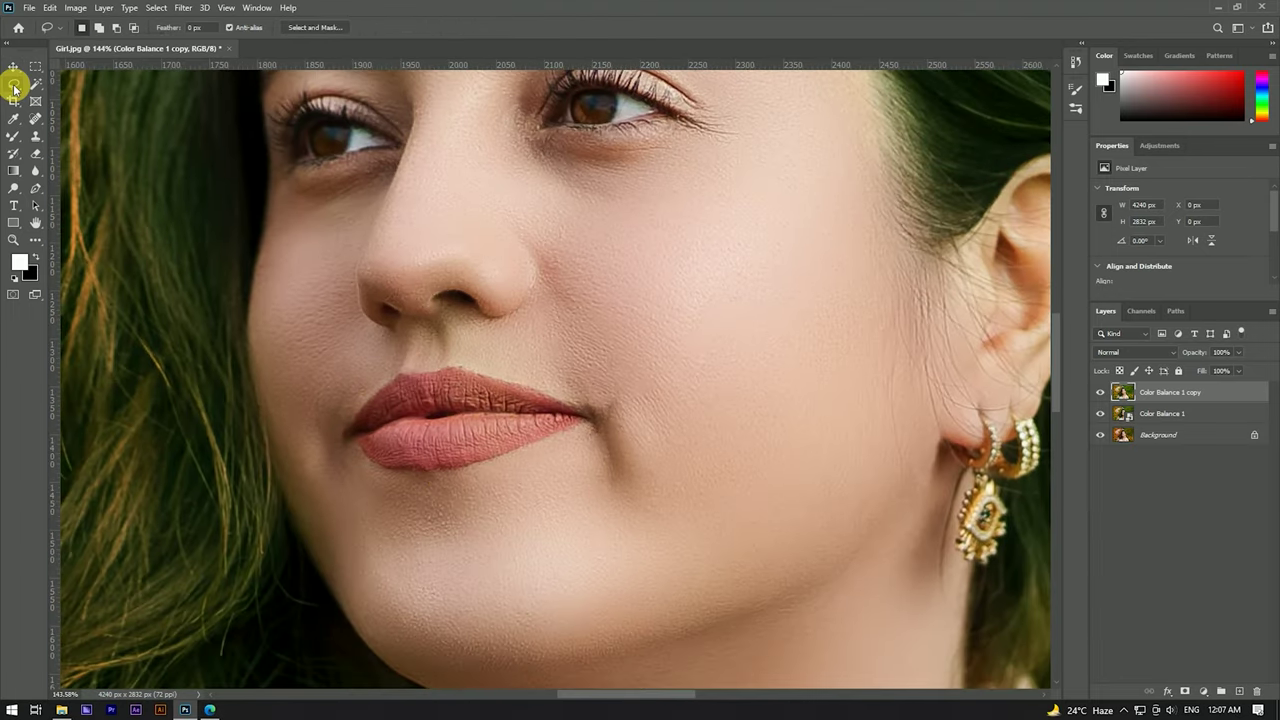
pyautogui.click(1241, 688)
# Trace a freehand lasso selection around the upper and lower lips
pyautogui.scroll(2, 425, 414)
pyautogui.scroll(1, 334, 437)
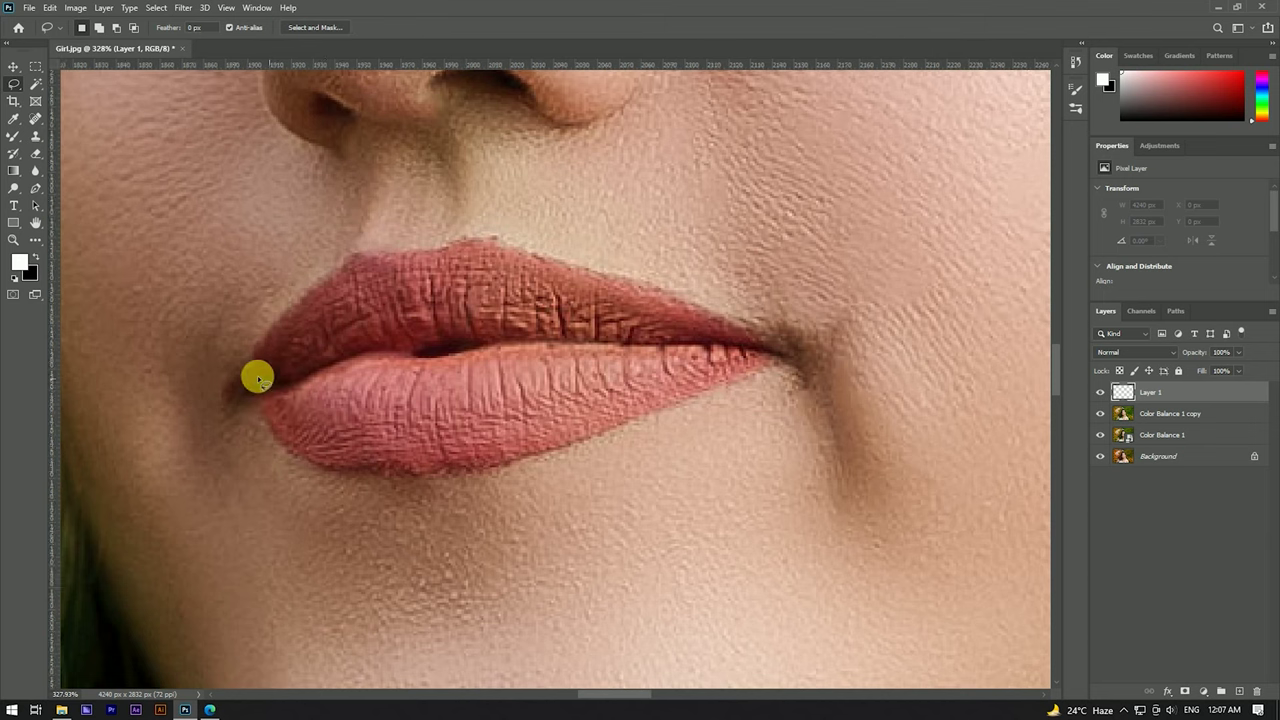
pyautogui.moveTo(227, 391); pyautogui.dragTo(421, 256)
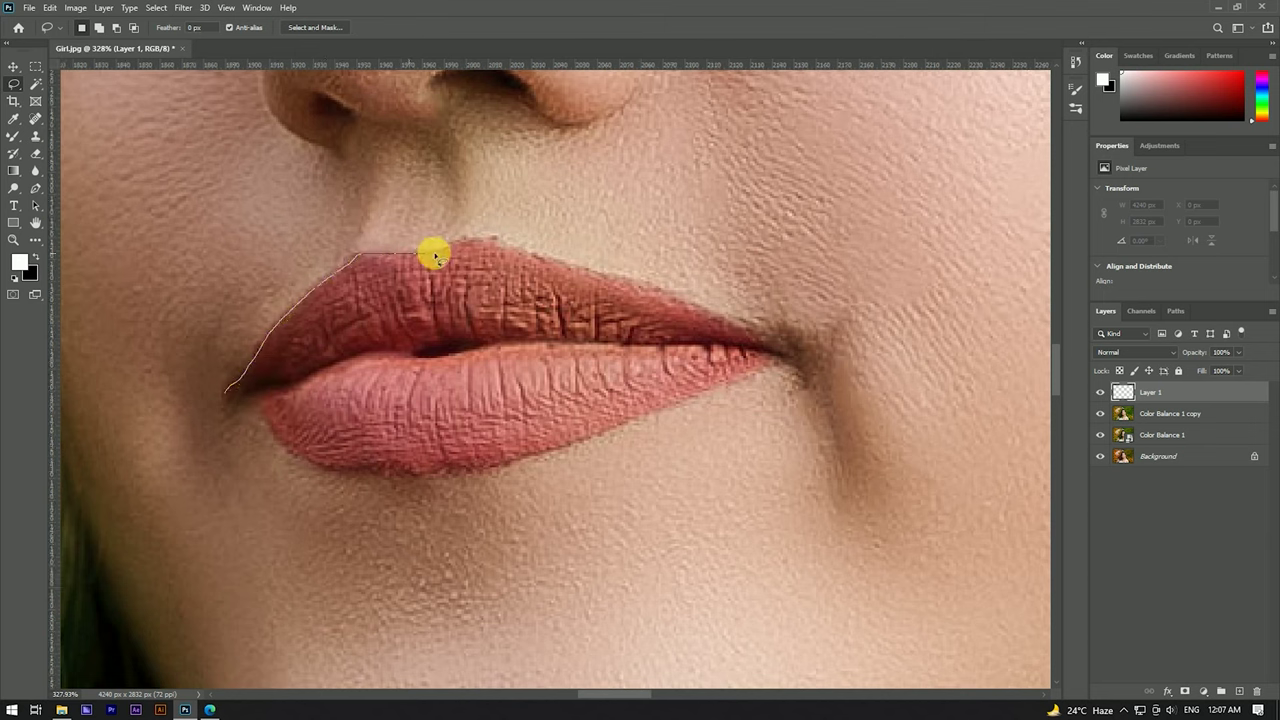
pyautogui.moveTo(722, 316)
pyautogui.mouseDown()
pyautogui.moveTo(774, 349)
pyautogui.moveTo(731, 383)
pyautogui.mouseUp()
pyautogui.moveTo(625, 427)
pyautogui.mouseDown()
pyautogui.moveTo(406, 471)
pyautogui.moveTo(309, 457)
pyautogui.moveTo(257, 399)
pyautogui.mouseUp()
pyautogui.hotkey('ctrl', '0')
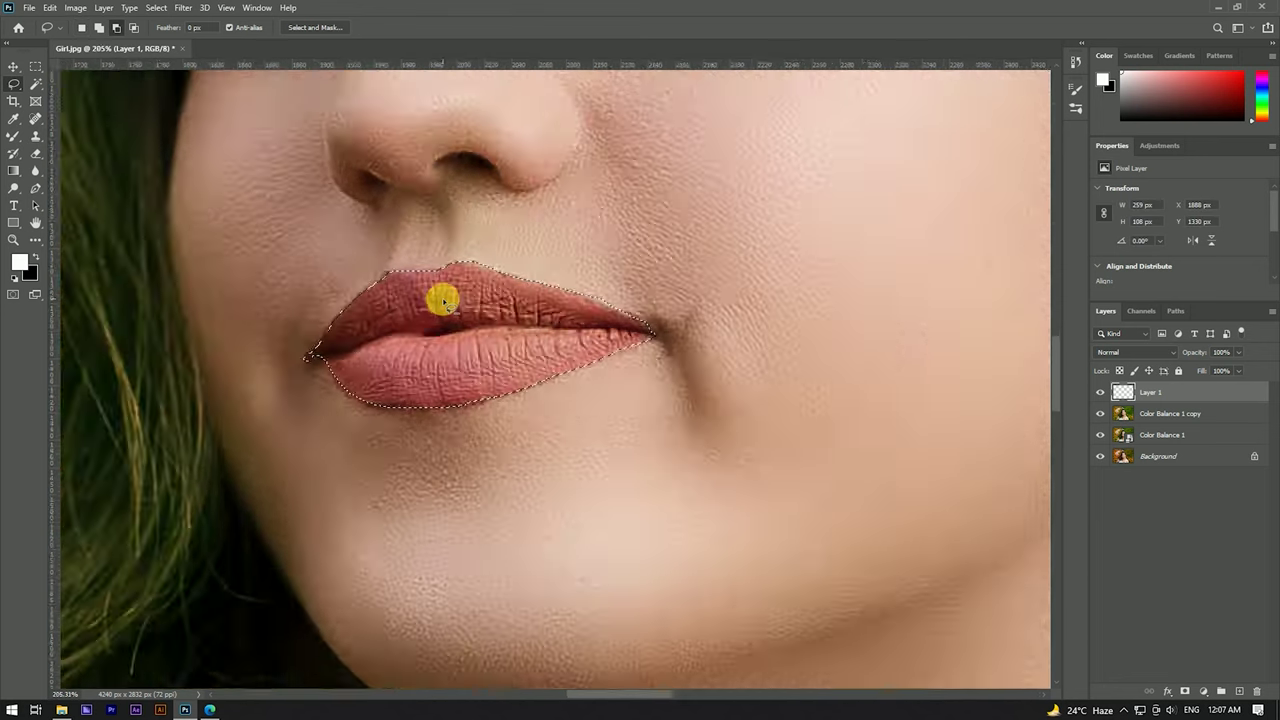
# Pick the Dodge Tool, set the foreground to bright pink, and fill the lip selection
pyautogui.click(13, 187)
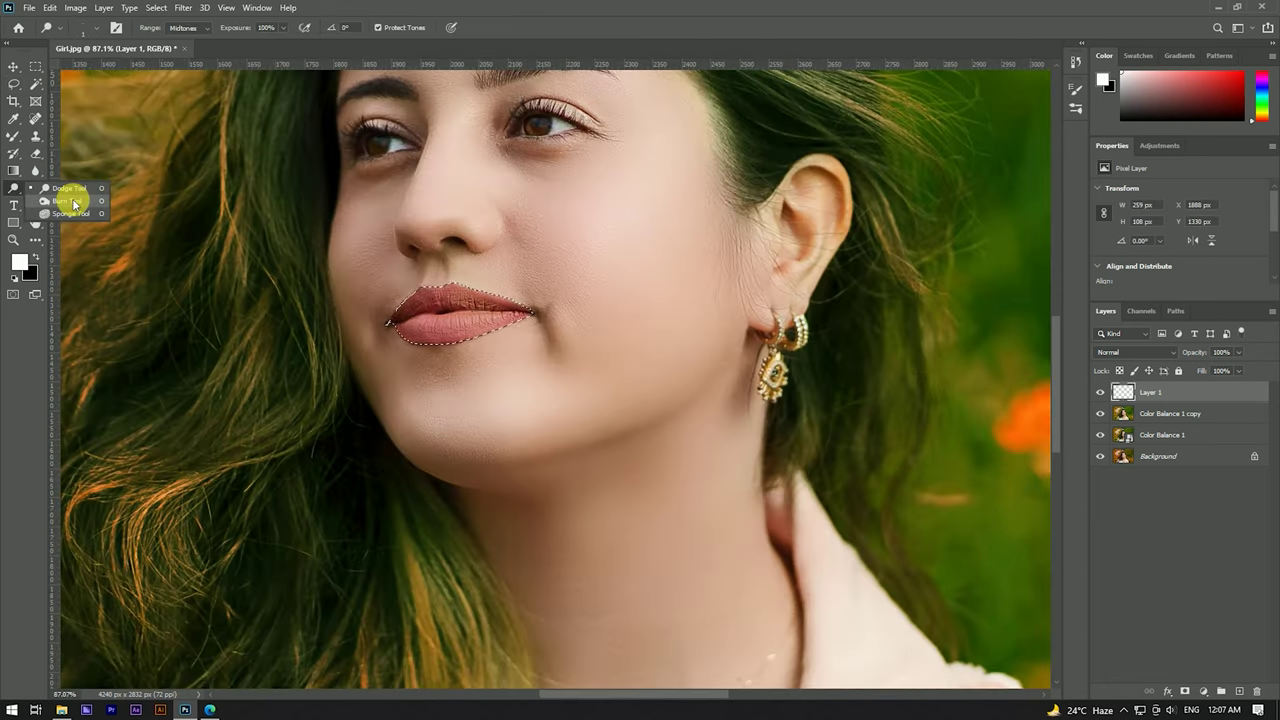
pyautogui.click(68, 188)
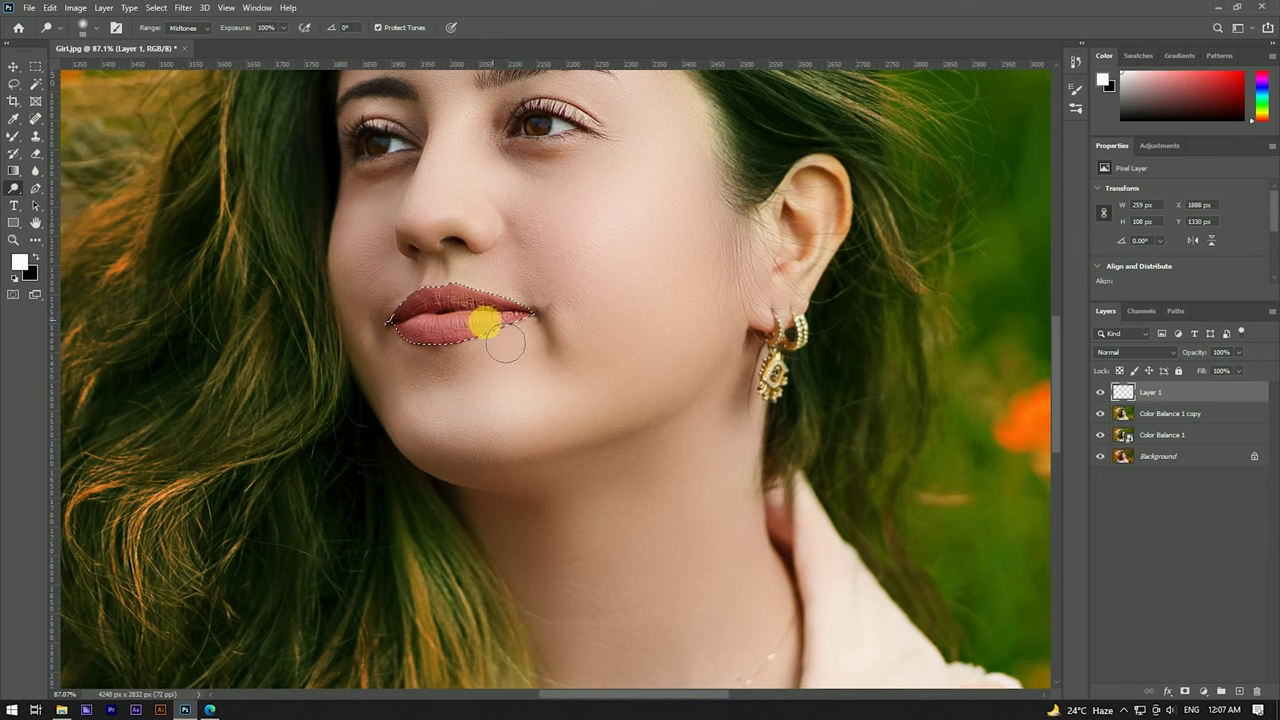
pyautogui.scroll(4, 500, 311)
pyautogui.scroll(-3, 558, 311)
pyautogui.scroll(2, 446, 329)
pyautogui.scroll(-3, 440, 328)
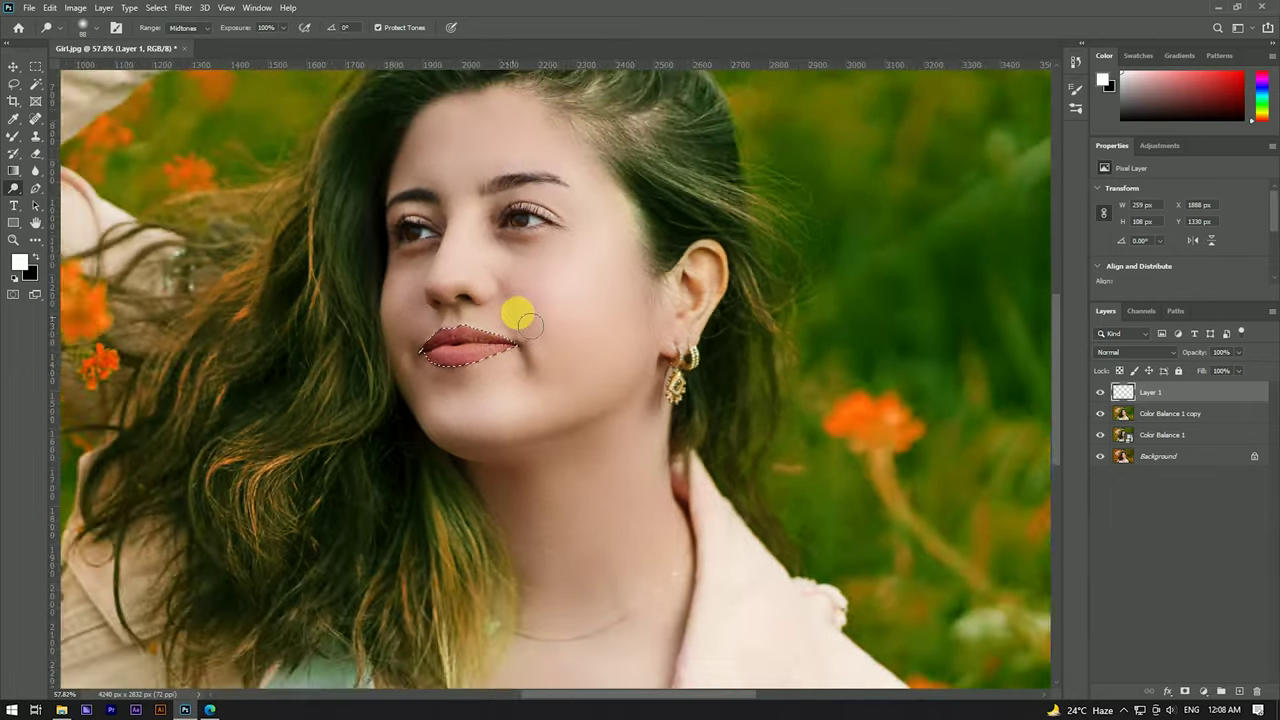
pyautogui.scroll(2, 520, 340)
pyautogui.moveTo(1230, 135)
pyautogui.mouseDown()
pyautogui.moveTo(1246, 80)
pyautogui.moveTo(1234, 76)
pyautogui.mouseUp()
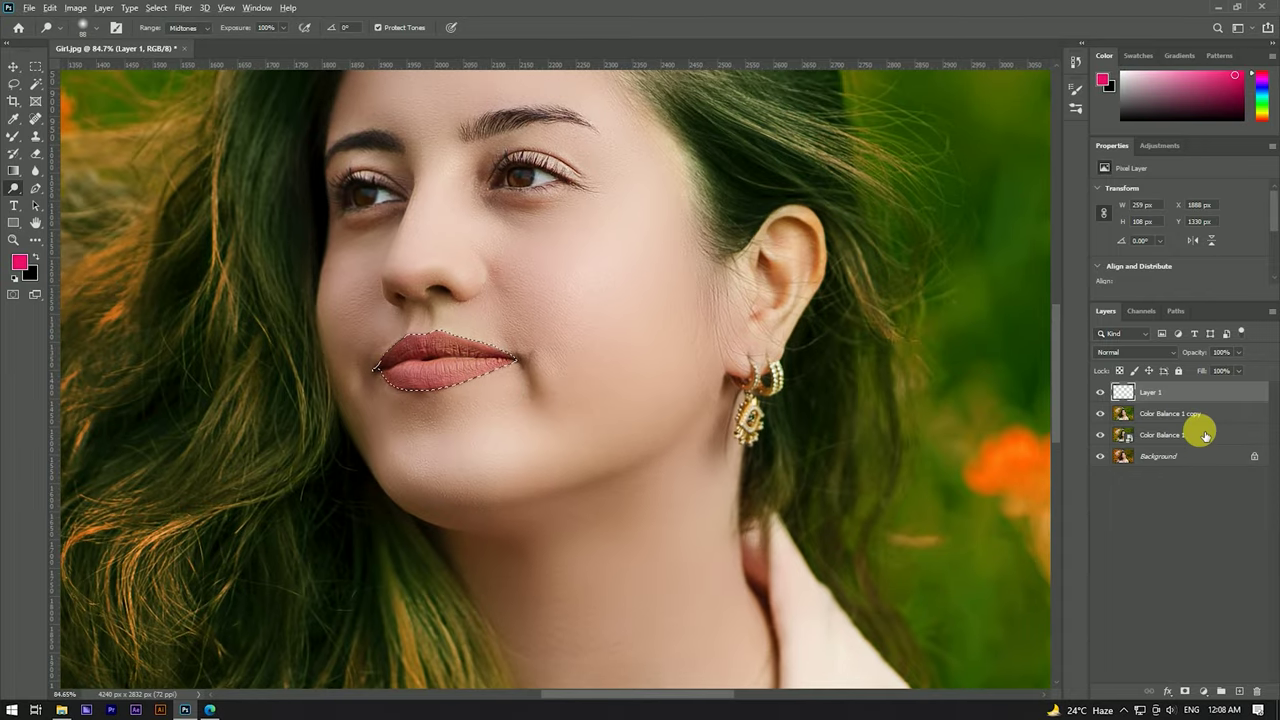
pyautogui.hotkey('alt', 'BackSpace')
# Set Layer 1 to Color blend mode at 68% opacity and inspect the tinted lips
pyautogui.press('v')
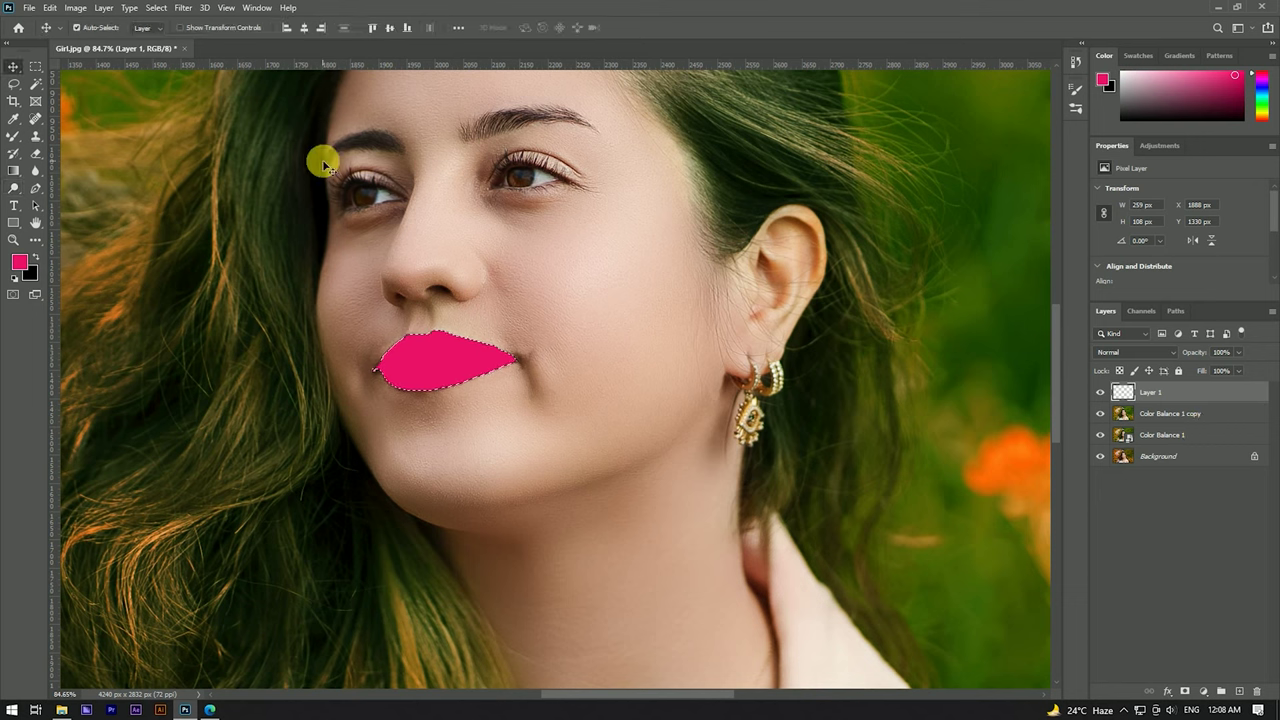
pyautogui.click(1134, 352)
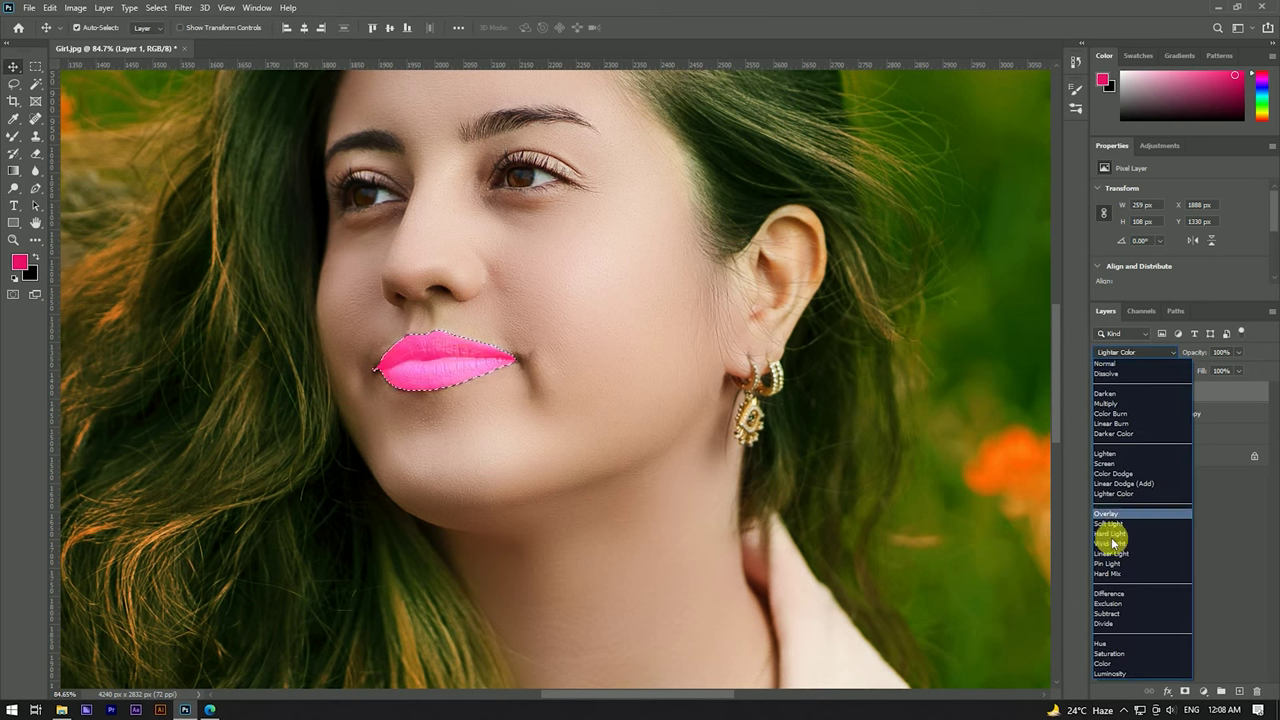
pyautogui.click(1107, 664)
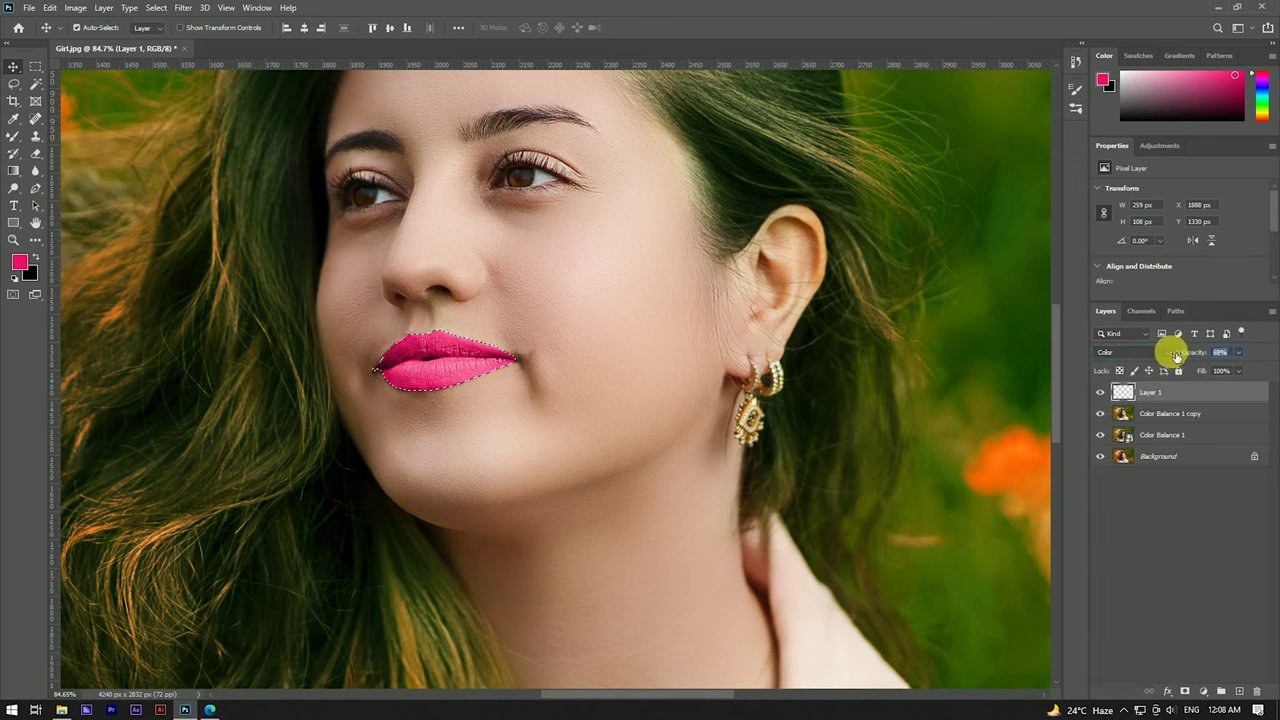
pyautogui.click(575, 387)
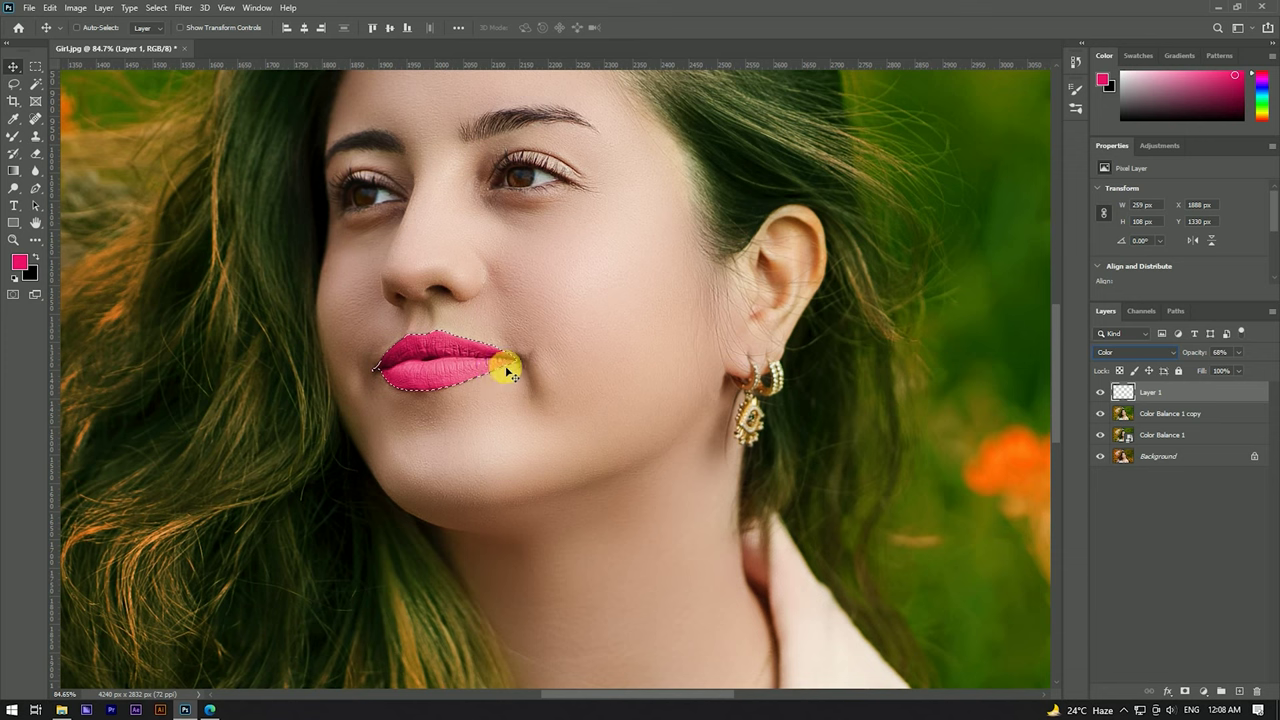
pyautogui.keyDown('ctrl'); pyautogui.click(540, 362); pyautogui.keyUp('ctrl')
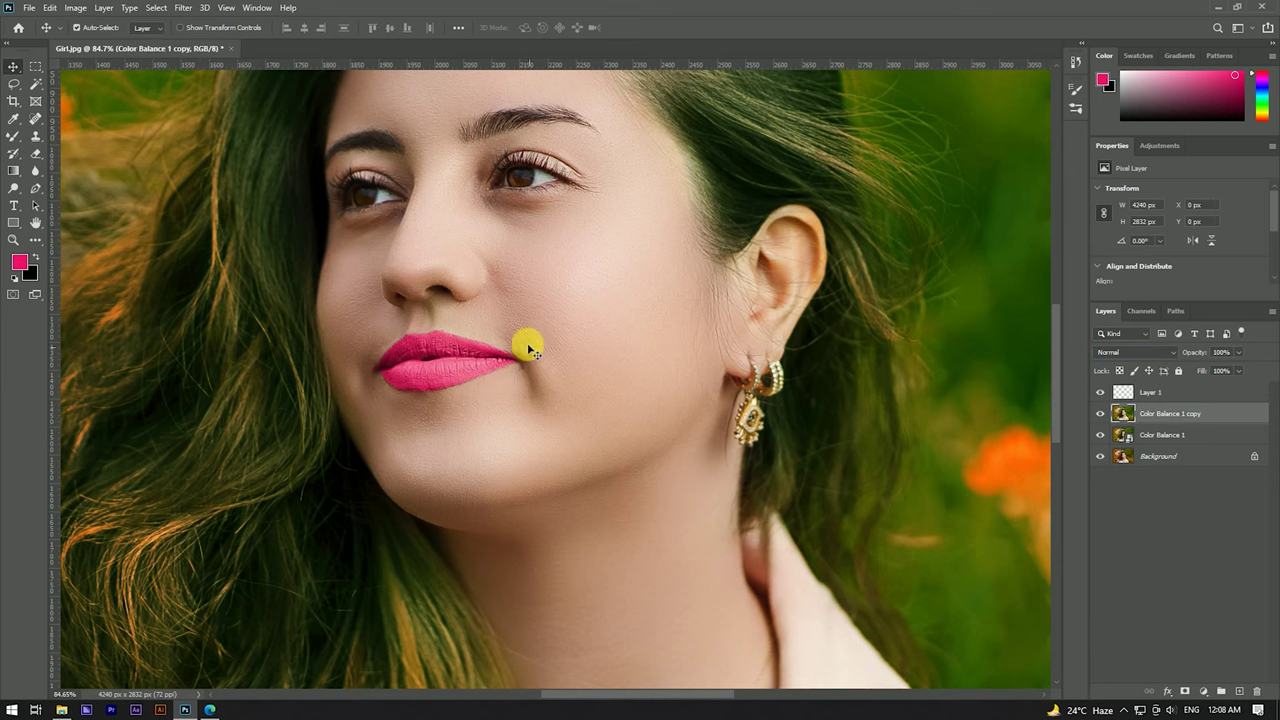
pyautogui.scroll(-2, 530, 348)
pyautogui.scroll(2, 532, 348)
pyautogui.scroll(2, 535, 348)
pyautogui.scroll(1, 545, 348)
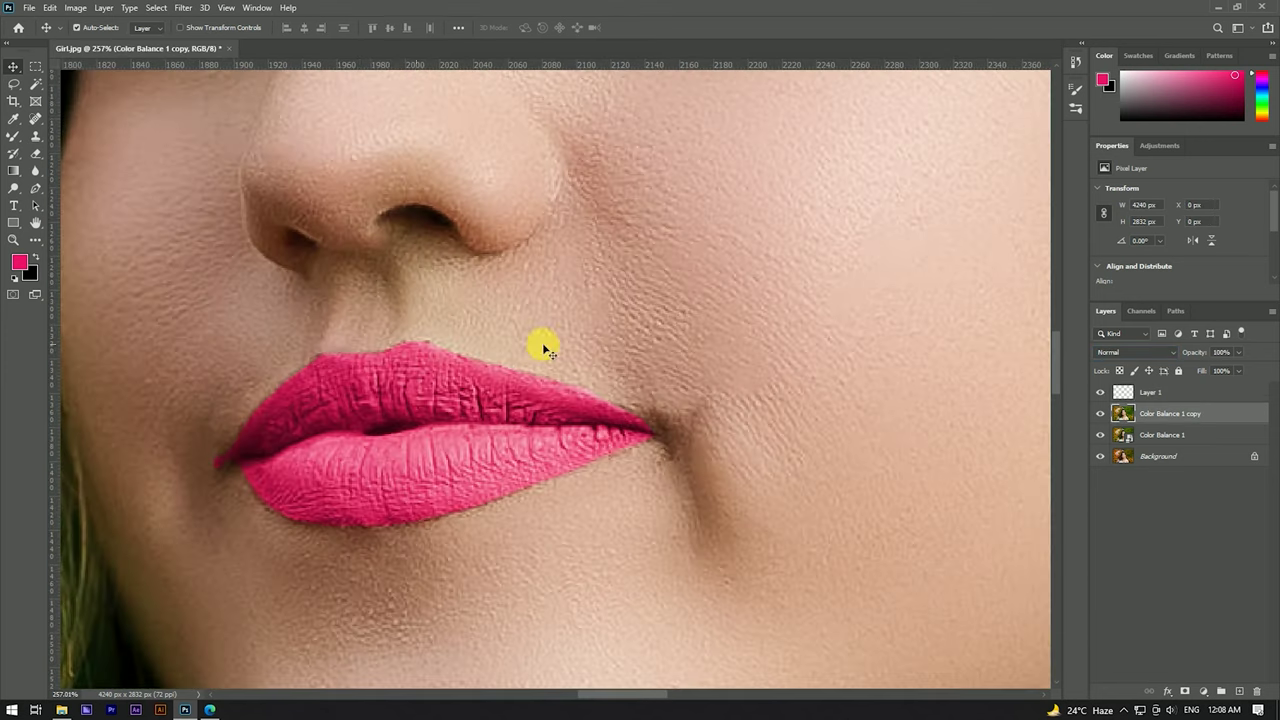
pyautogui.click(1155, 392)
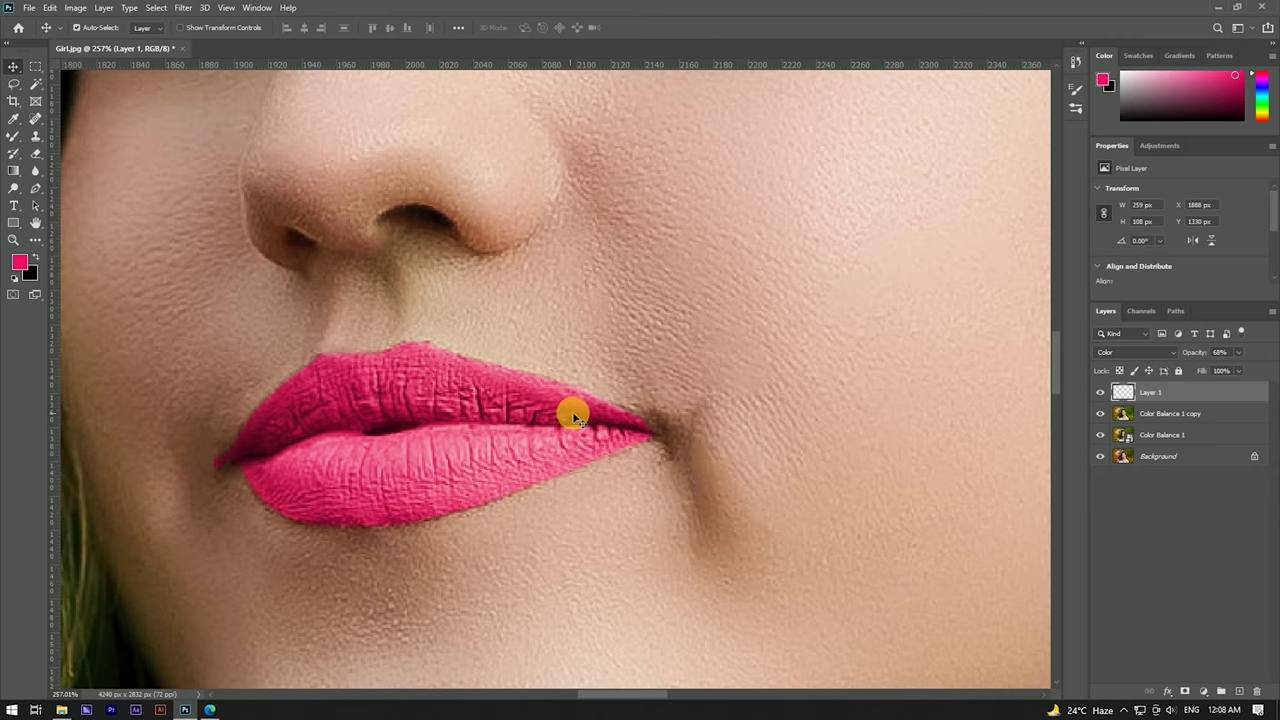
pyautogui.scroll(-1, 449, 351)
pyautogui.scroll(1, 449, 348)
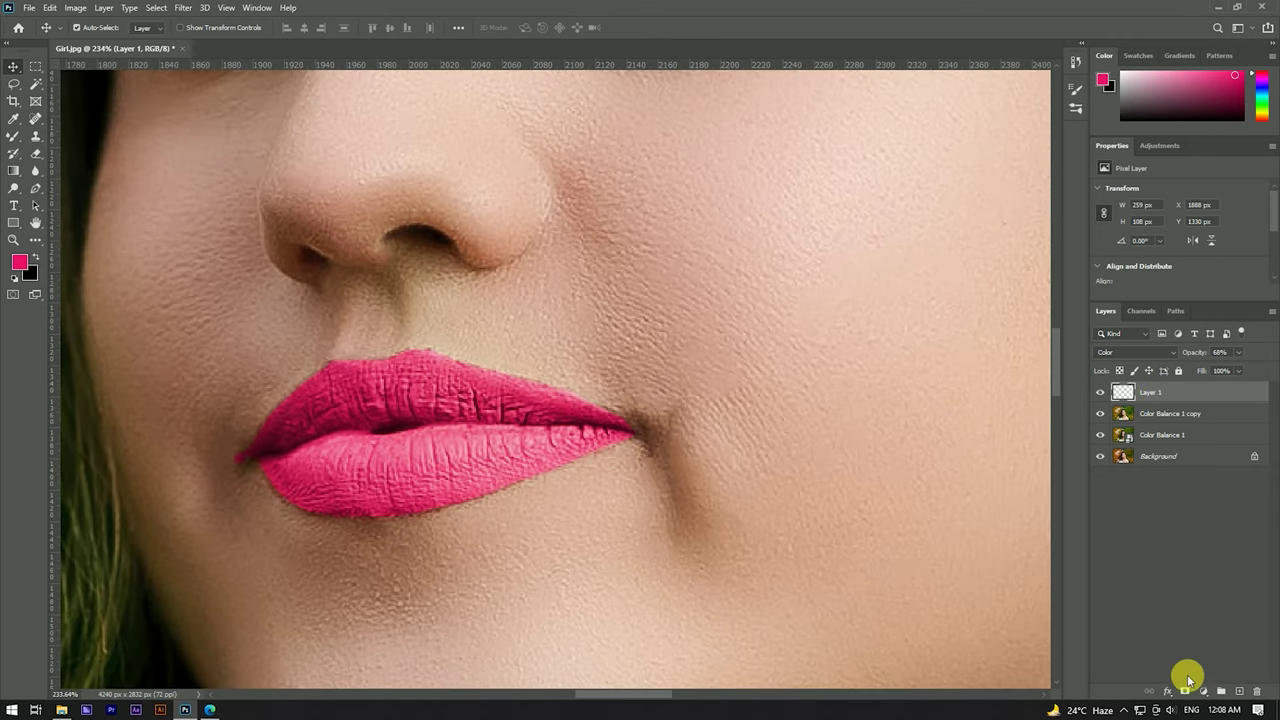
# Switch to the regular Brush tool with black as the painting colour
pyautogui.press('b')
pyautogui.press('d')
pyautogui.press('x')
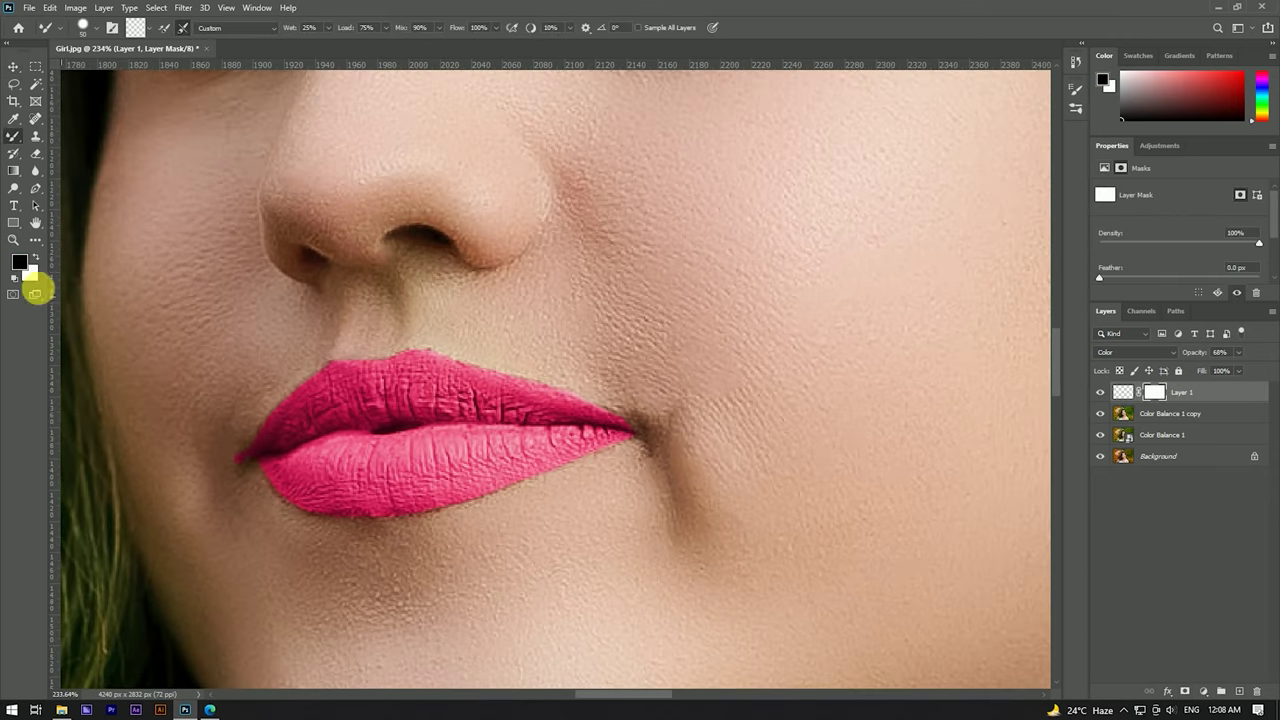
pyautogui.click(19, 262)
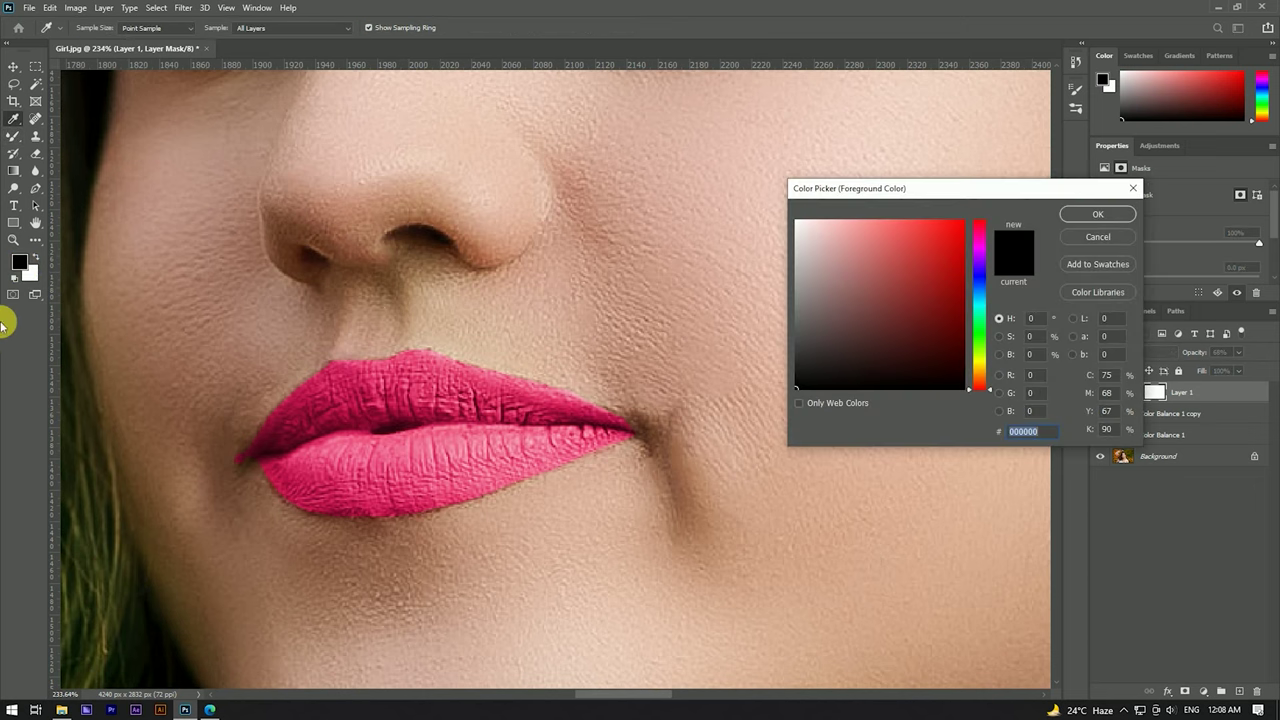
pyautogui.click(1118, 218)
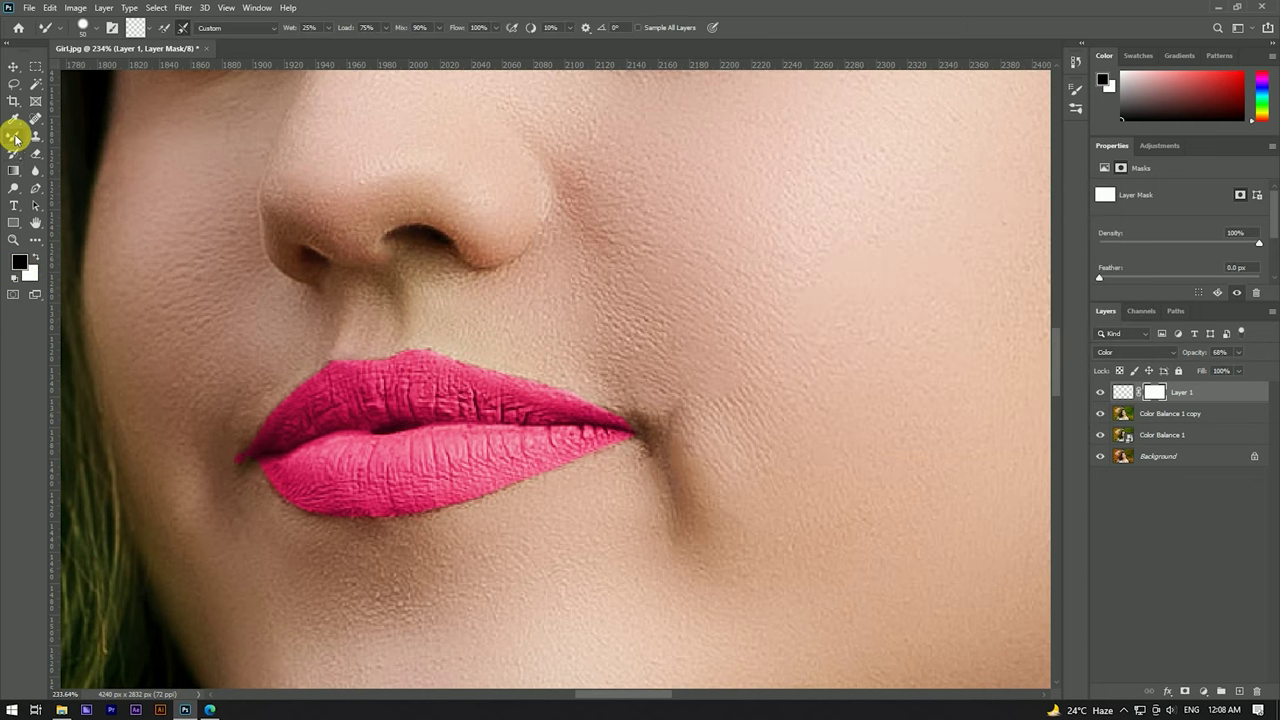
pyautogui.click(60, 134)
# Size the brush for the lip edge and lower its opacity to 21% and flow to 26%
pyautogui.moveTo(529, 396); pyautogui.dragTo(392, 412)
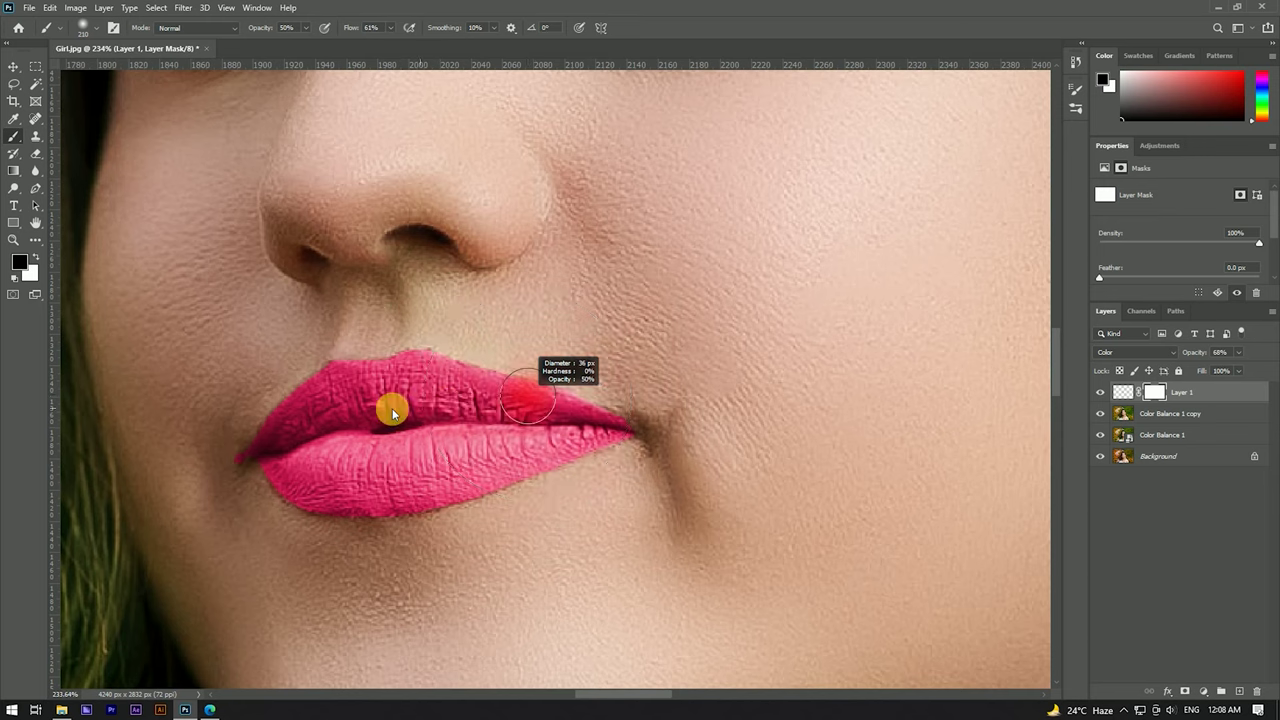
pyautogui.moveTo(260, 27); pyautogui.dragTo(326, 27)
pyautogui.click(371, 33)
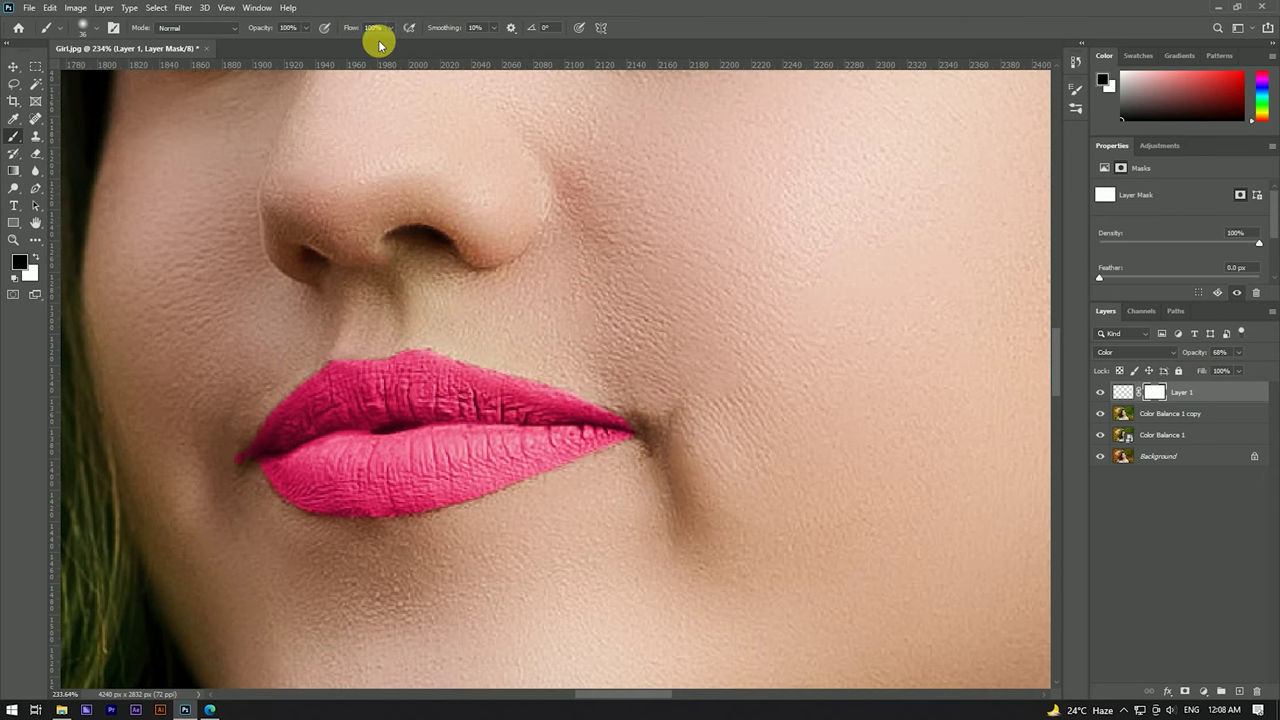
pyautogui.scroll(2, 443, 306)
pyautogui.scroll(1, 506, 420)
pyautogui.moveTo(460, 413); pyautogui.dragTo(485, 425)
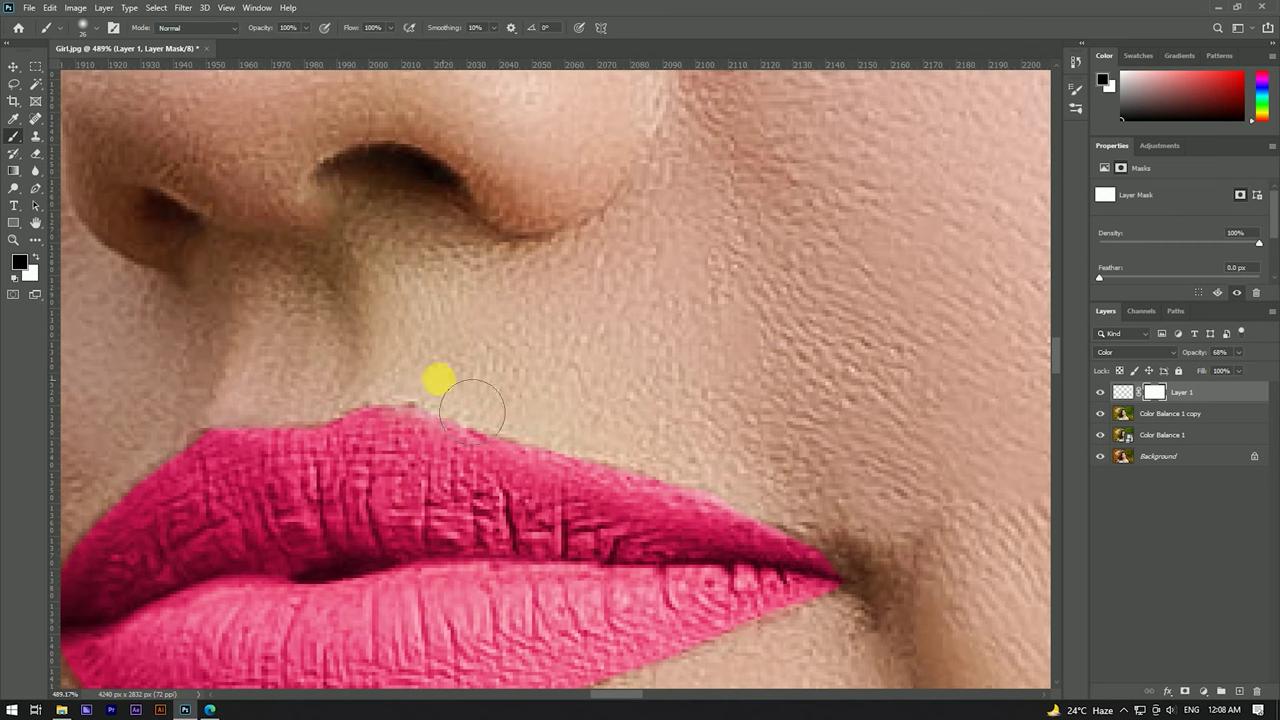
pyautogui.moveTo(255, 32); pyautogui.dragTo(237, 32)
pyautogui.moveTo(349, 27); pyautogui.dragTo(320, 49)
# Mask pink spill along the upper lip's right edge and corner, then raise opacity to 77%
pyautogui.moveTo(507, 418); pyautogui.dragTo(633, 460)
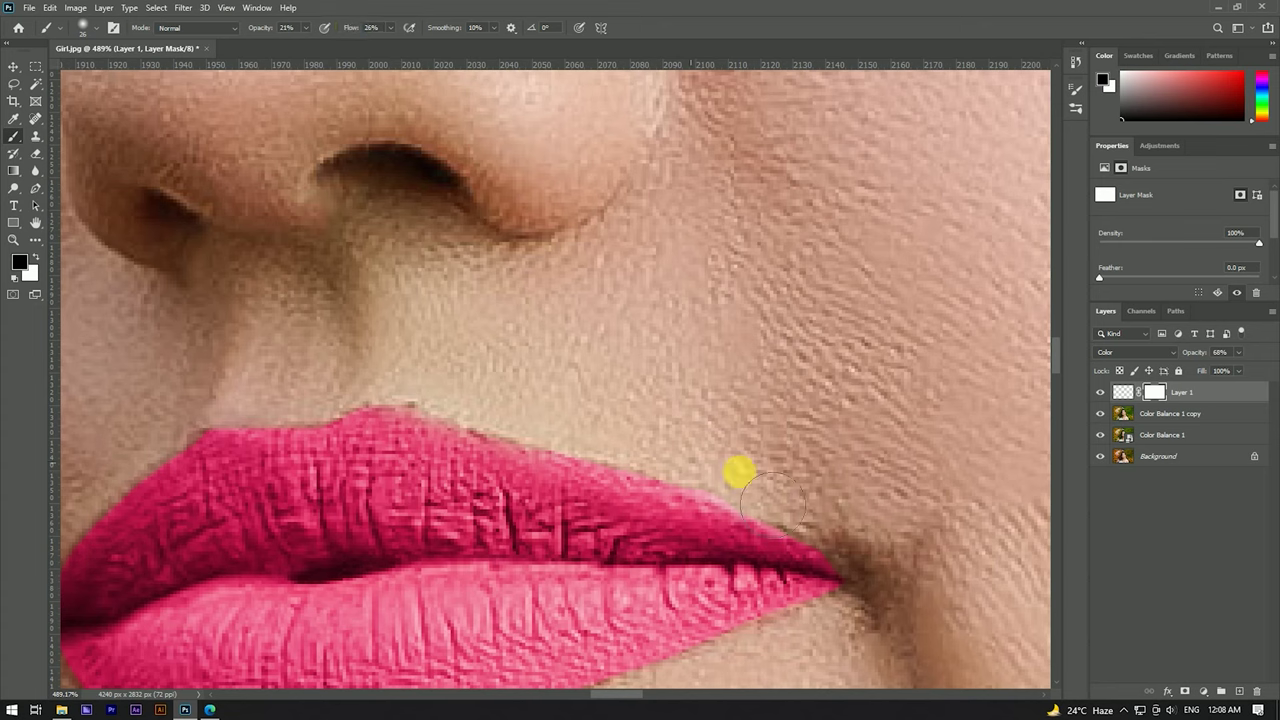
pyautogui.moveTo(754, 491); pyautogui.dragTo(737, 480)
pyautogui.moveTo(258, 32); pyautogui.dragTo(306, 49)
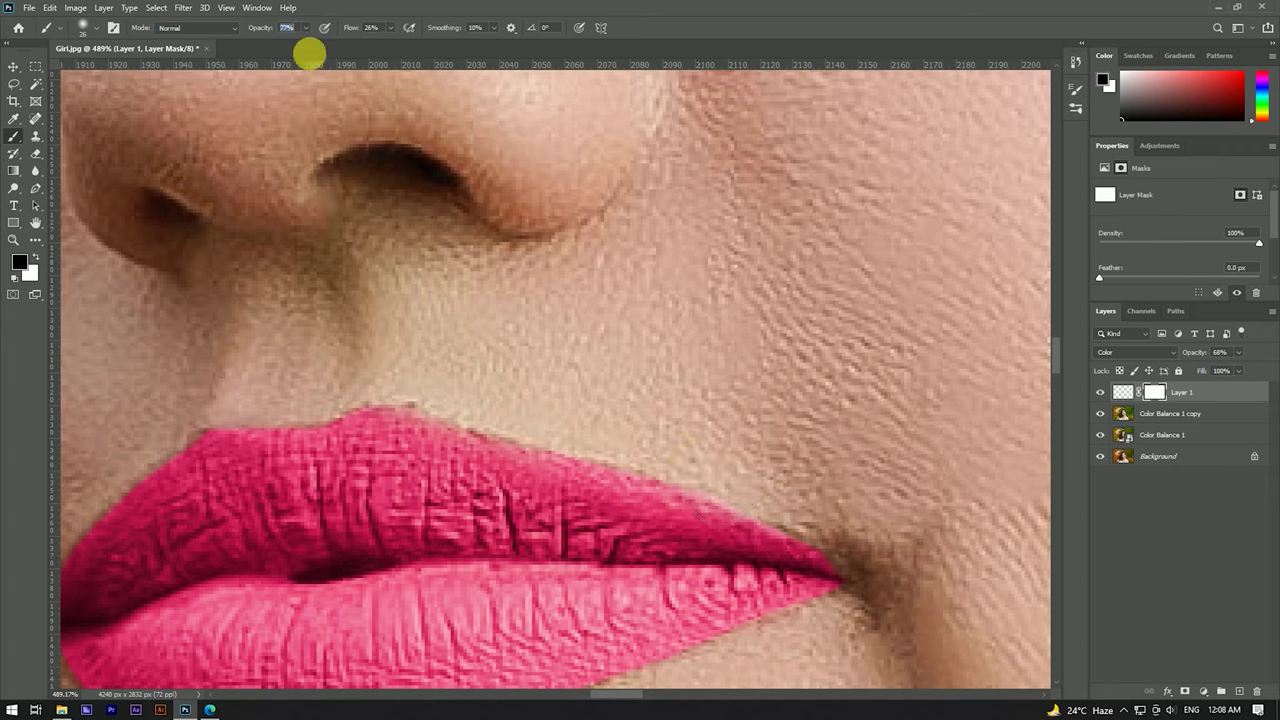
pyautogui.moveTo(723, 480)
pyautogui.mouseDown()
pyautogui.moveTo(773, 508)
pyautogui.moveTo(733, 477)
pyautogui.moveTo(703, 484)
pyautogui.mouseUp()
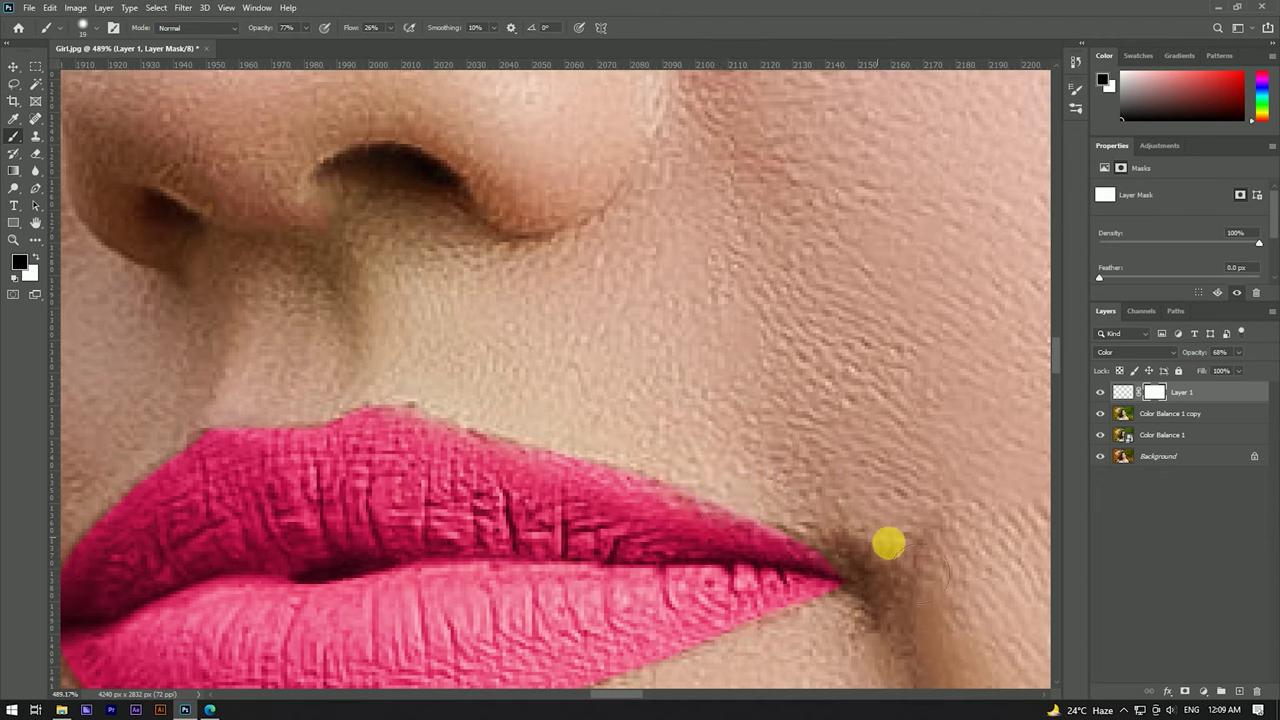
# Paint out pink spill at the left lip corner and along the lower lip edge
pyautogui.moveTo(329, 366); pyautogui.dragTo(374, 334)
pyautogui.moveTo(341, 403); pyautogui.dragTo(348, 377)
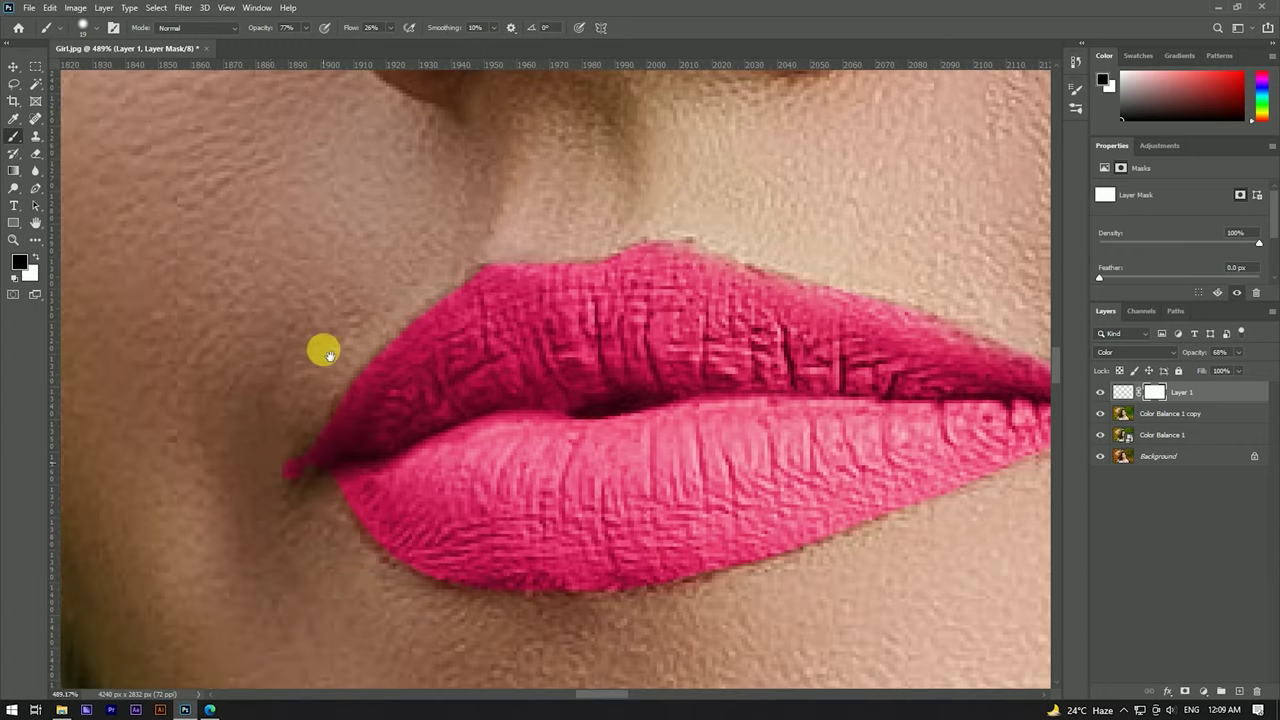
pyautogui.moveTo(397, 529); pyautogui.dragTo(282, 381)
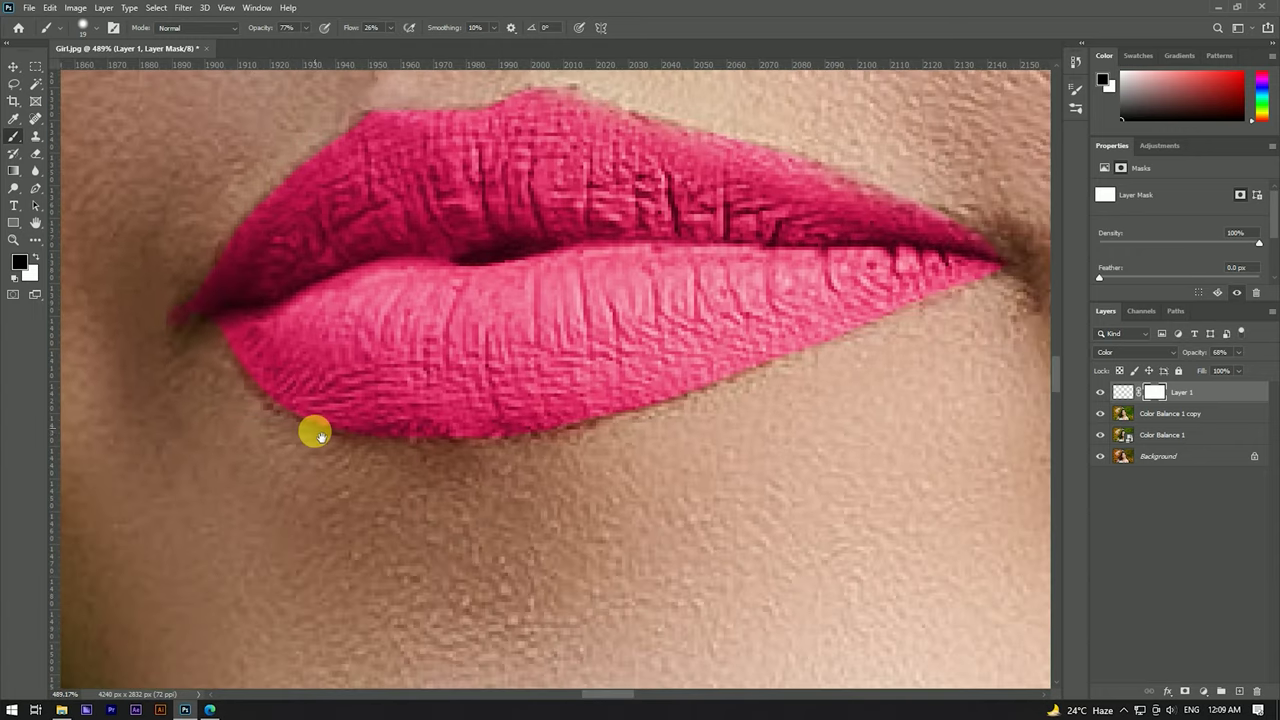
pyautogui.scroll(-5, 578, 442)
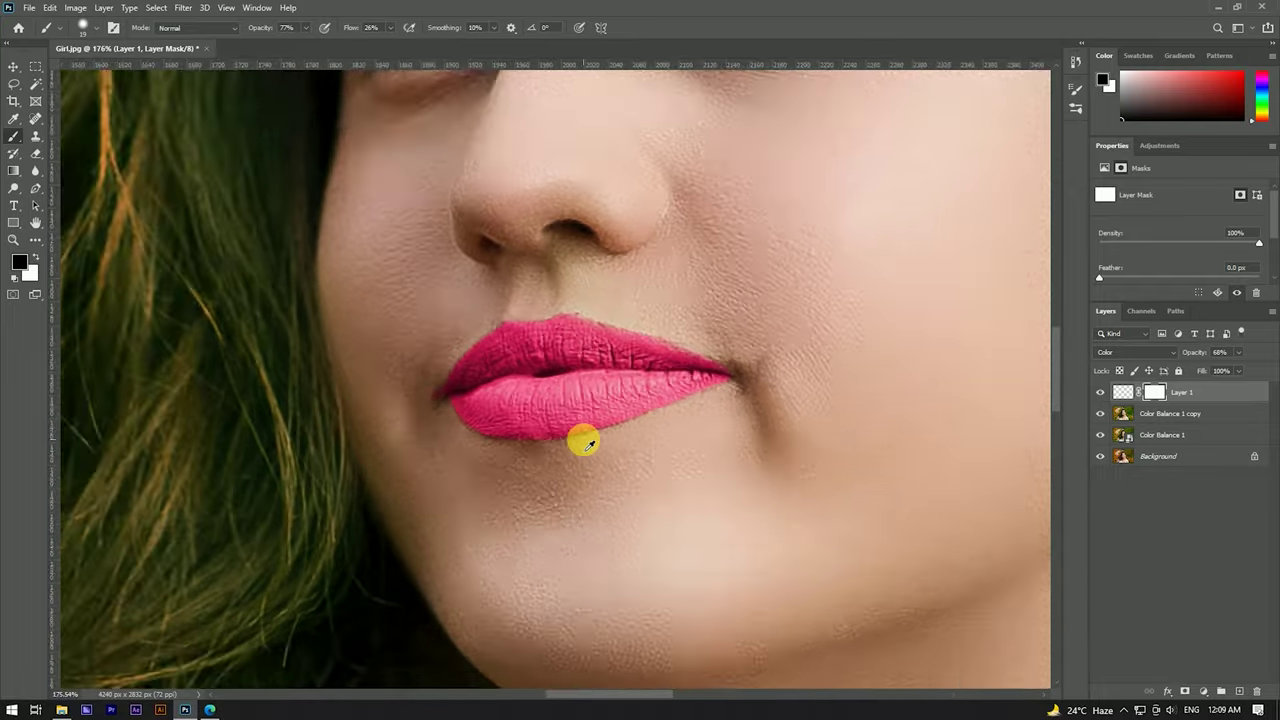
pyautogui.scroll(-3, 600, 380)
pyautogui.scroll(6, 606, 357)
pyautogui.scroll(1, 600, 370)
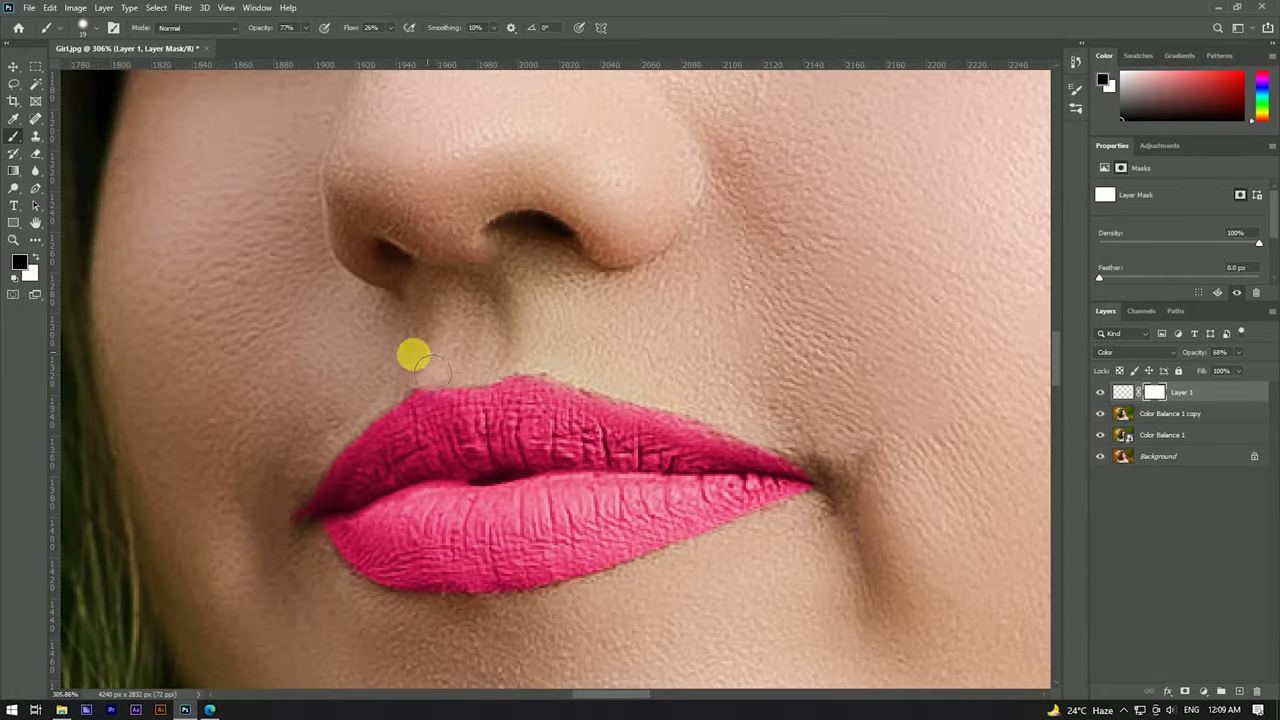
pyautogui.scroll(-4, 452, 345)
pyautogui.scroll(-3, 452, 342)
pyautogui.scroll(-2, 466, 337)
pyautogui.scroll(1, 489, 331)
# Target Layer 1's pixels at 60% opacity and toggle its visibility to compare the lips
pyautogui.press('v')
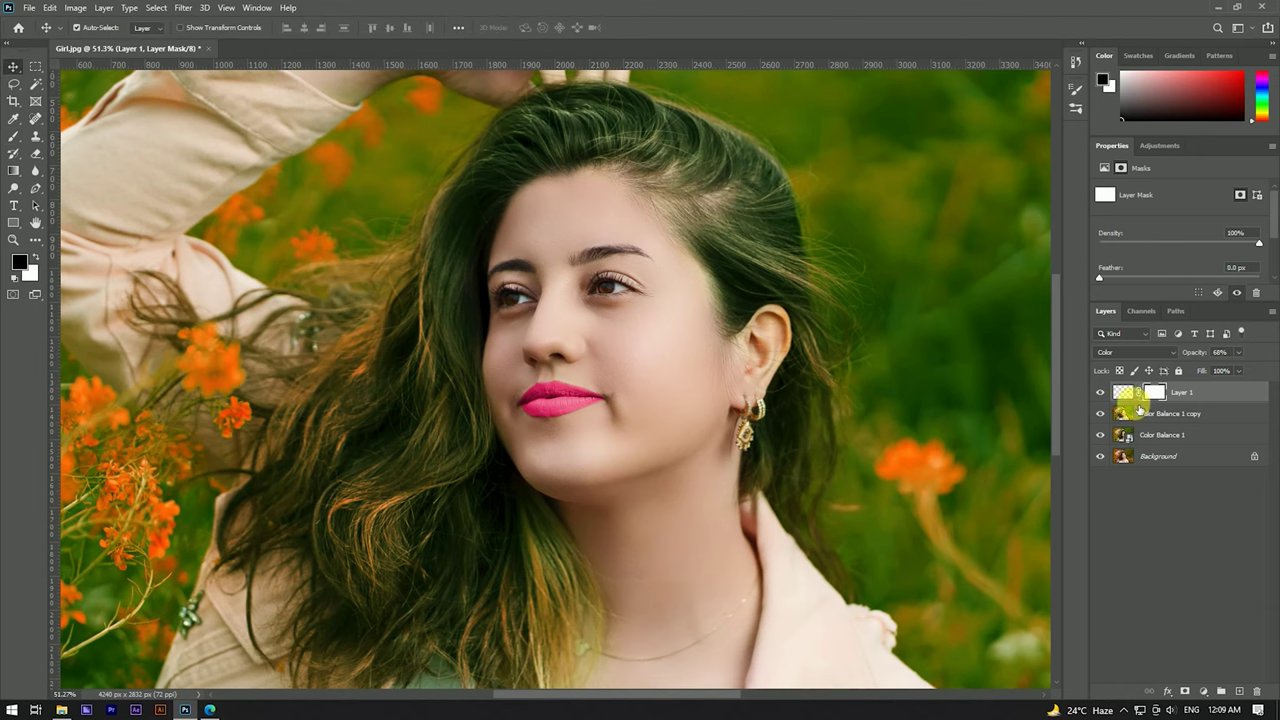
pyautogui.click(1209, 394)
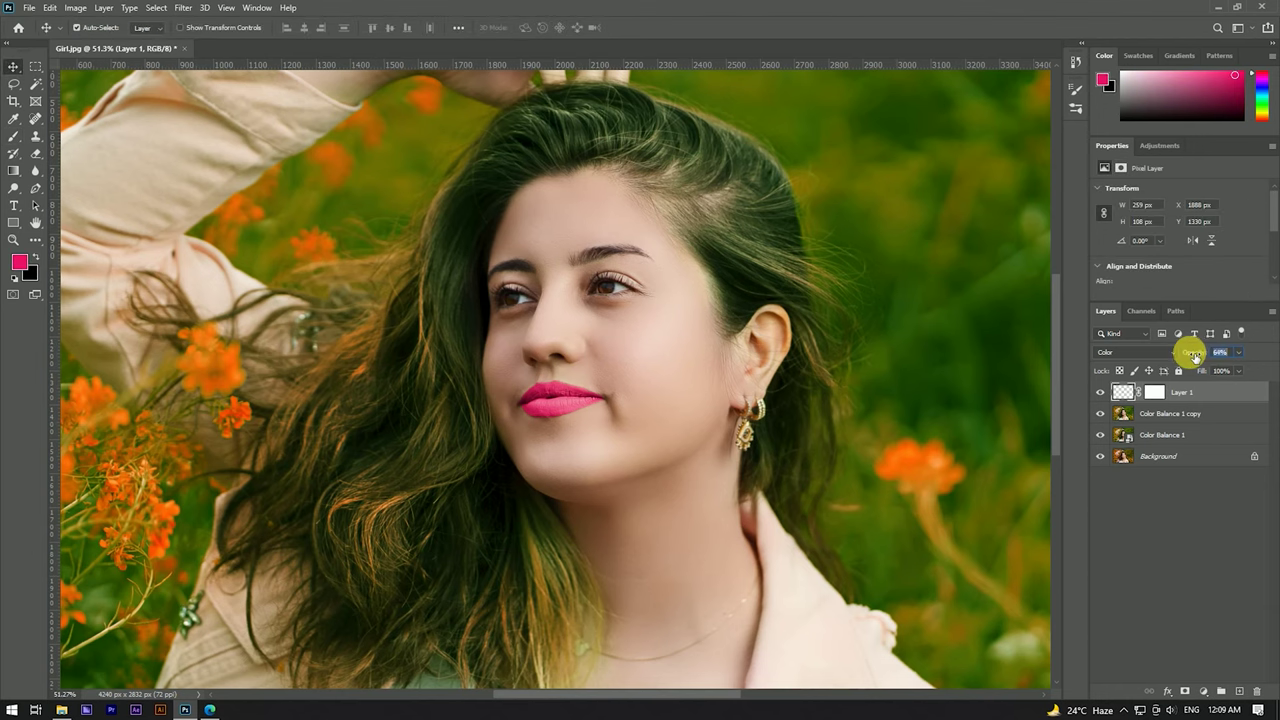
pyautogui.scroll(-3, 594, 360)
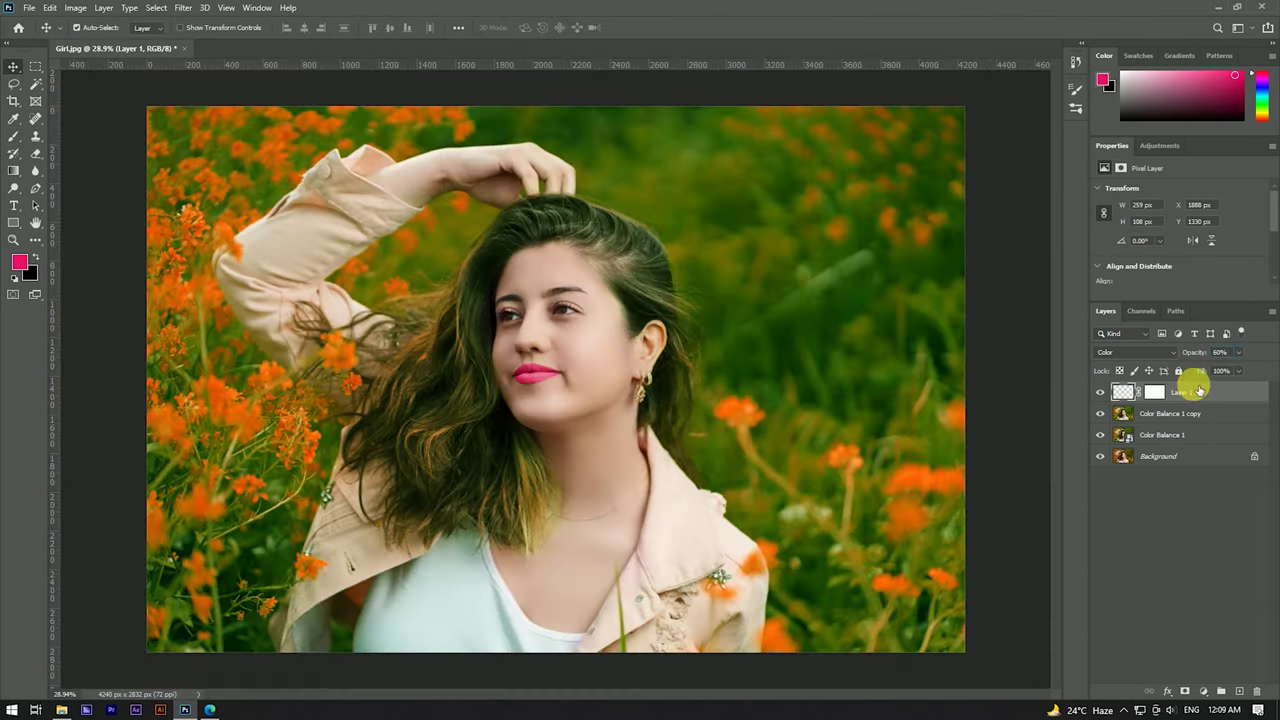
pyautogui.click(1101, 393)
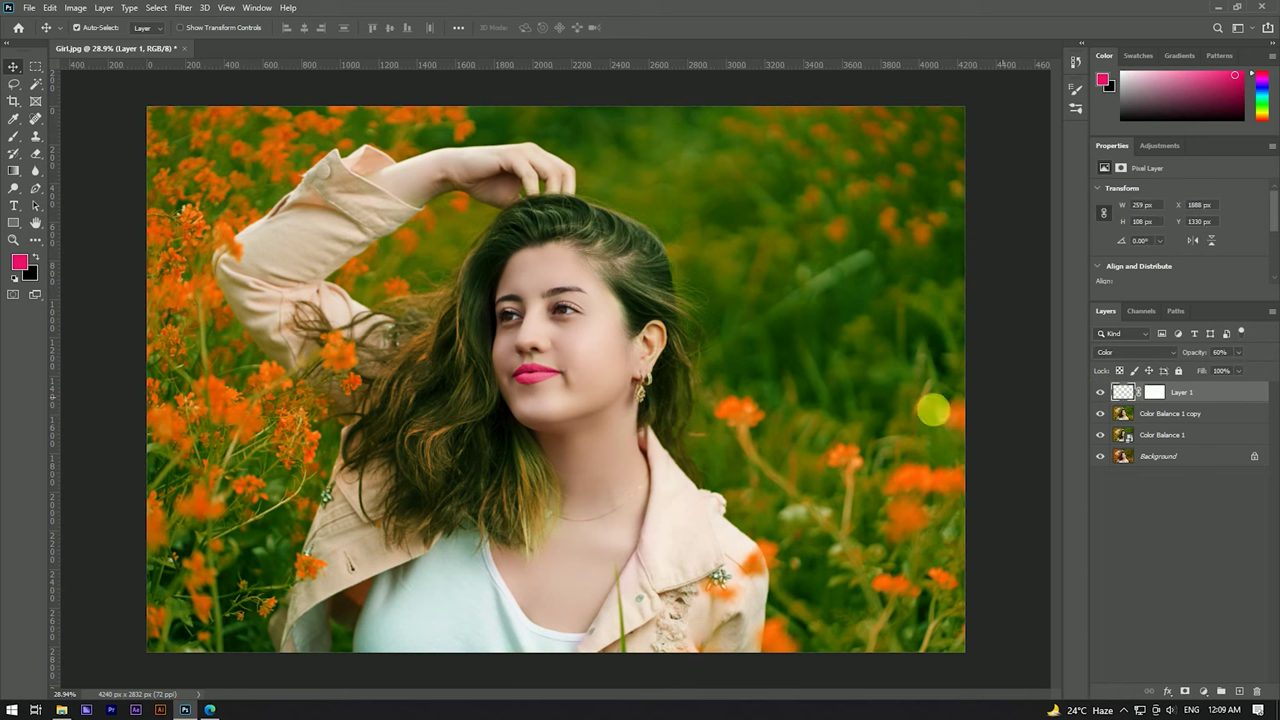
pyautogui.scroll(2, 547, 371)
pyautogui.scroll(2, 547, 371)
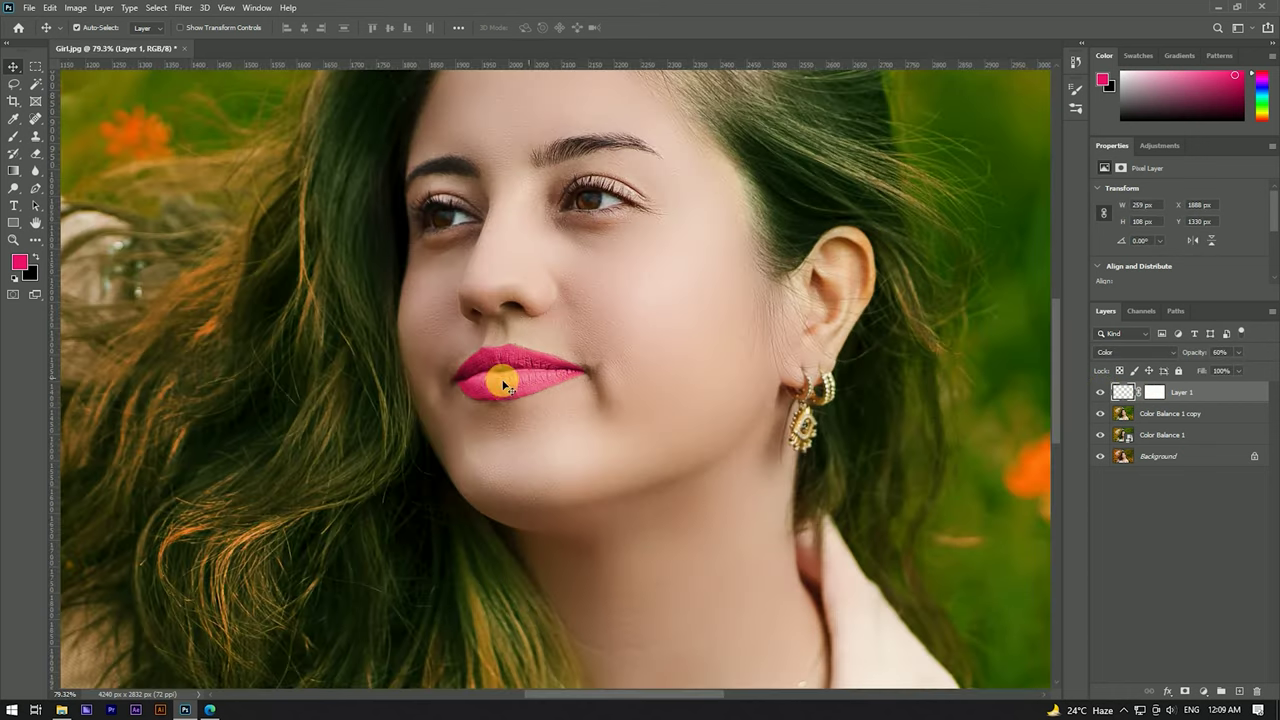
pyautogui.scroll(3, 535, 386)
pyautogui.scroll(-2, 535, 370)
pyautogui.scroll(-3, 534, 363)
pyautogui.scroll(-2, 534, 360)
pyautogui.scroll(4, 540, 357)
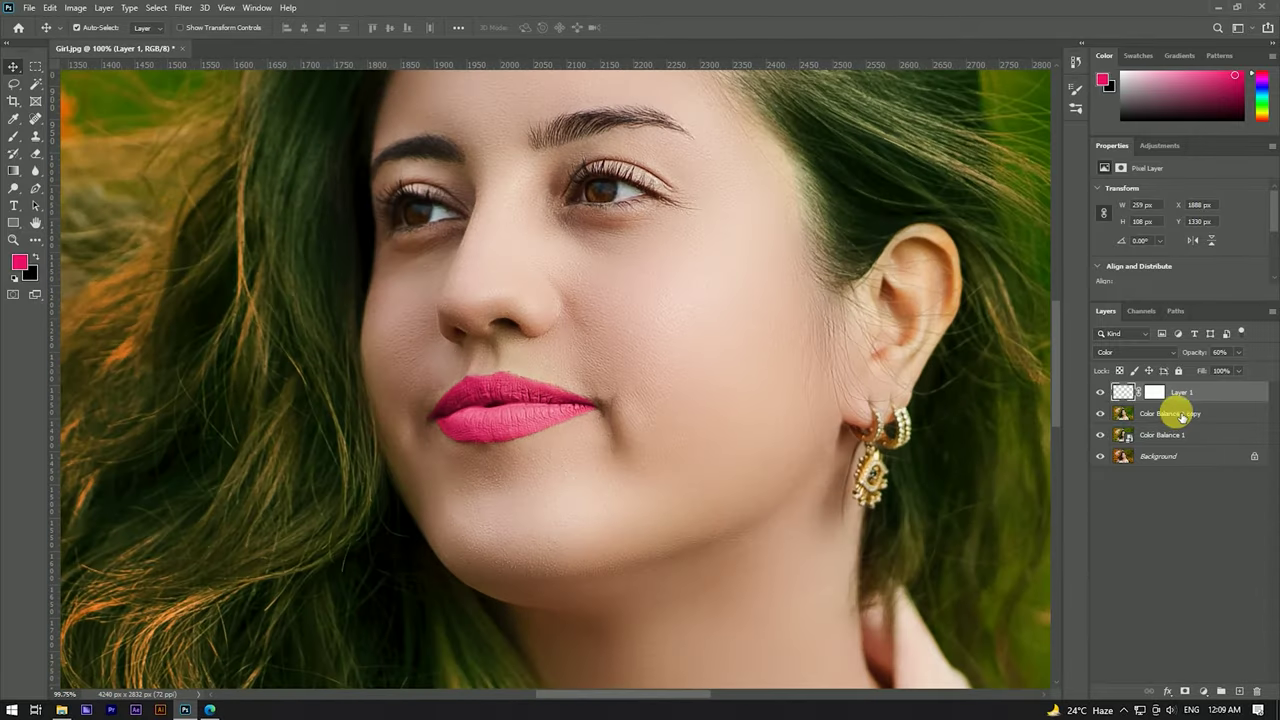
pyautogui.click(158, 8)
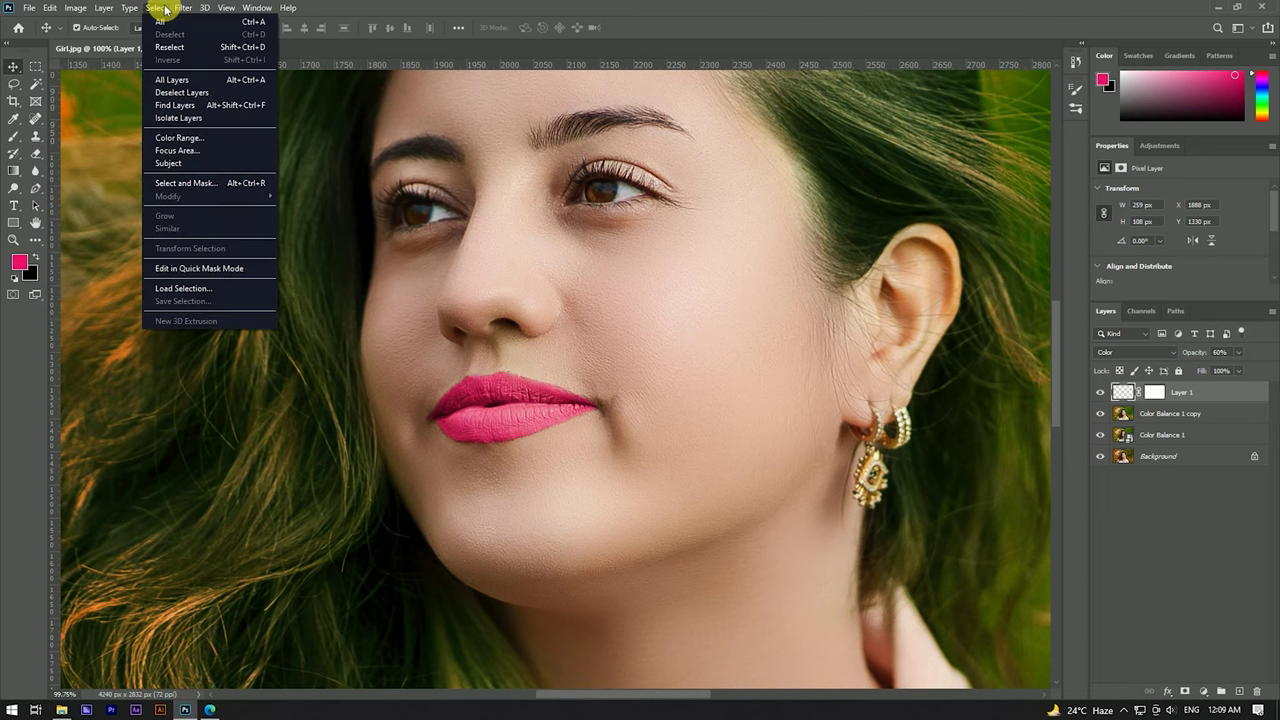
# Apply a Gaussian Blur of about 4.3 pixels to the pink lip layer and check the lips
pyautogui.moveTo(200, 158)
pyautogui.click(381, 208)
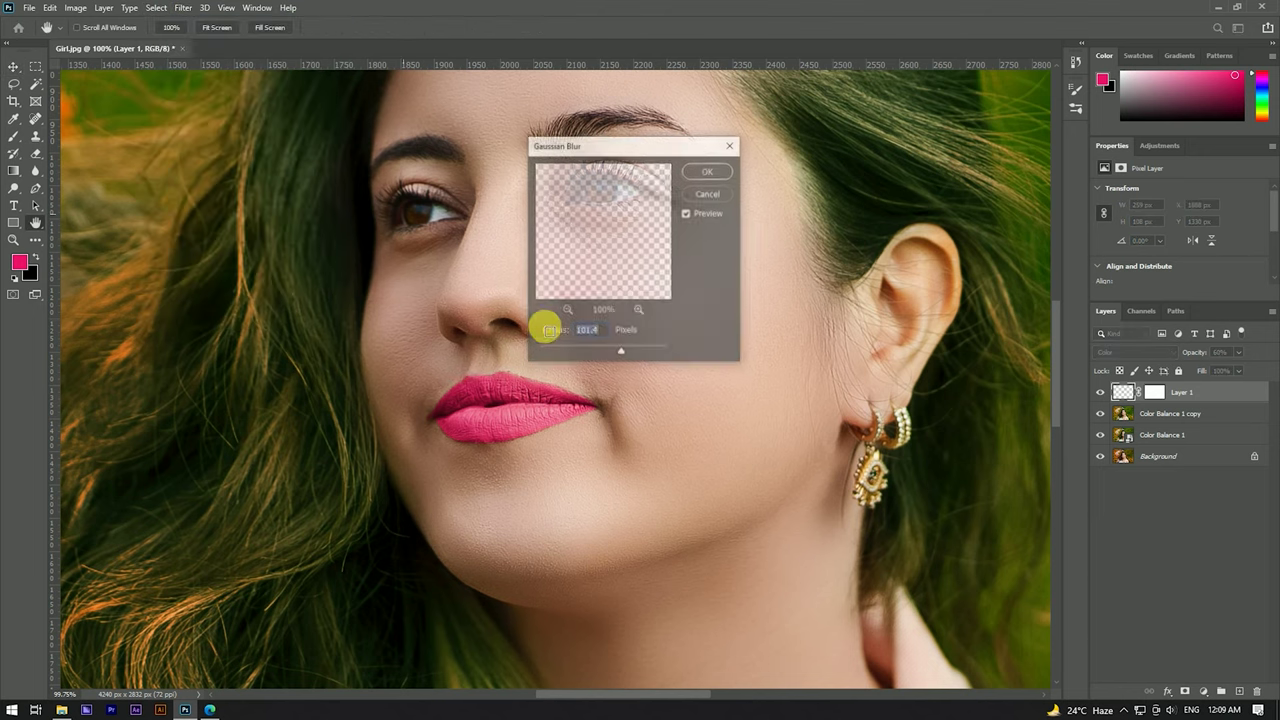
pyautogui.moveTo(621, 356); pyautogui.dragTo(560, 353)
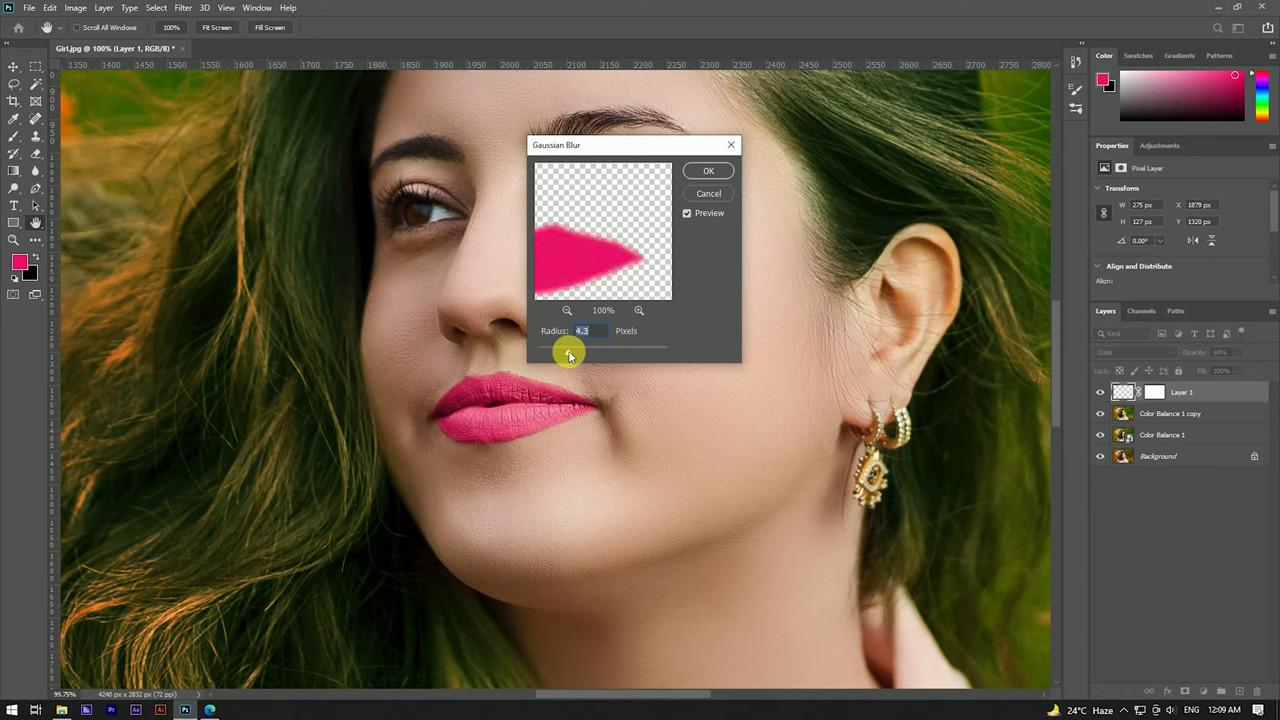
pyautogui.click(700, 186)
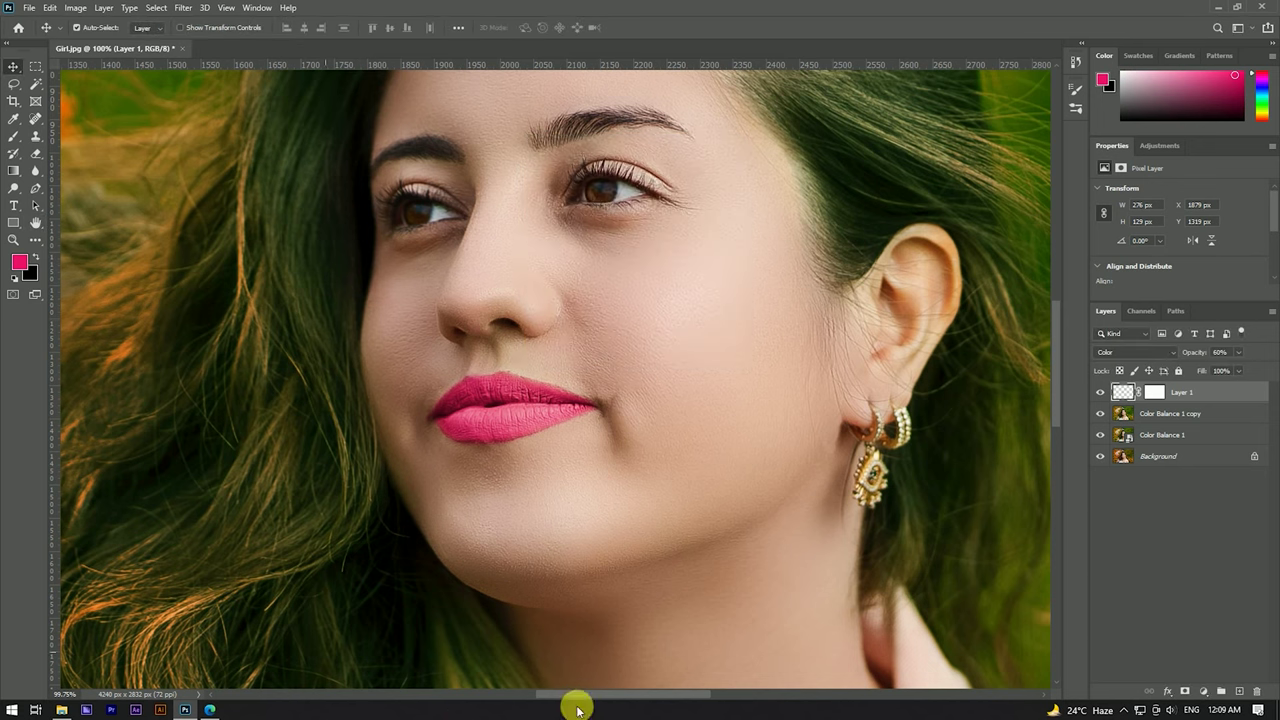
pyautogui.scroll(3, 512, 430)
pyautogui.scroll(3, 512, 430)
pyautogui.scroll(-2, 466, 303)
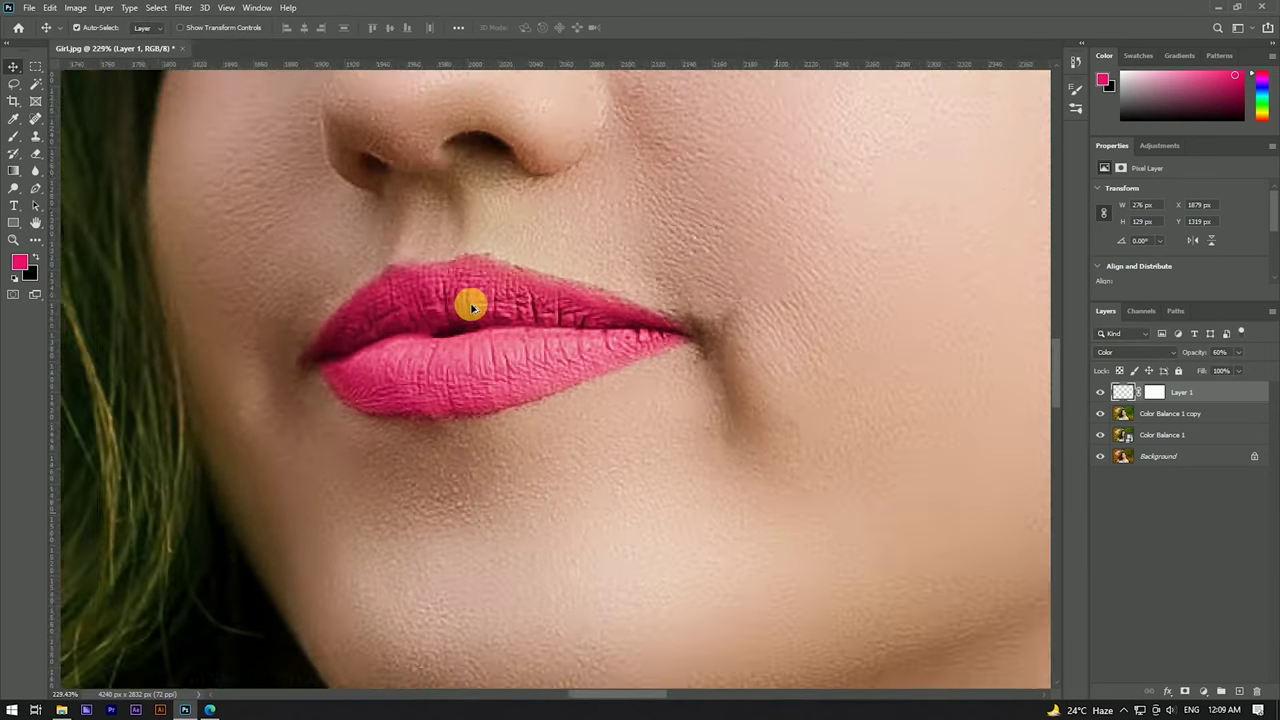
pyautogui.scroll(-2, 471, 303)
pyautogui.scroll(-2, 478, 308)
pyautogui.scroll(-2, 478, 308)
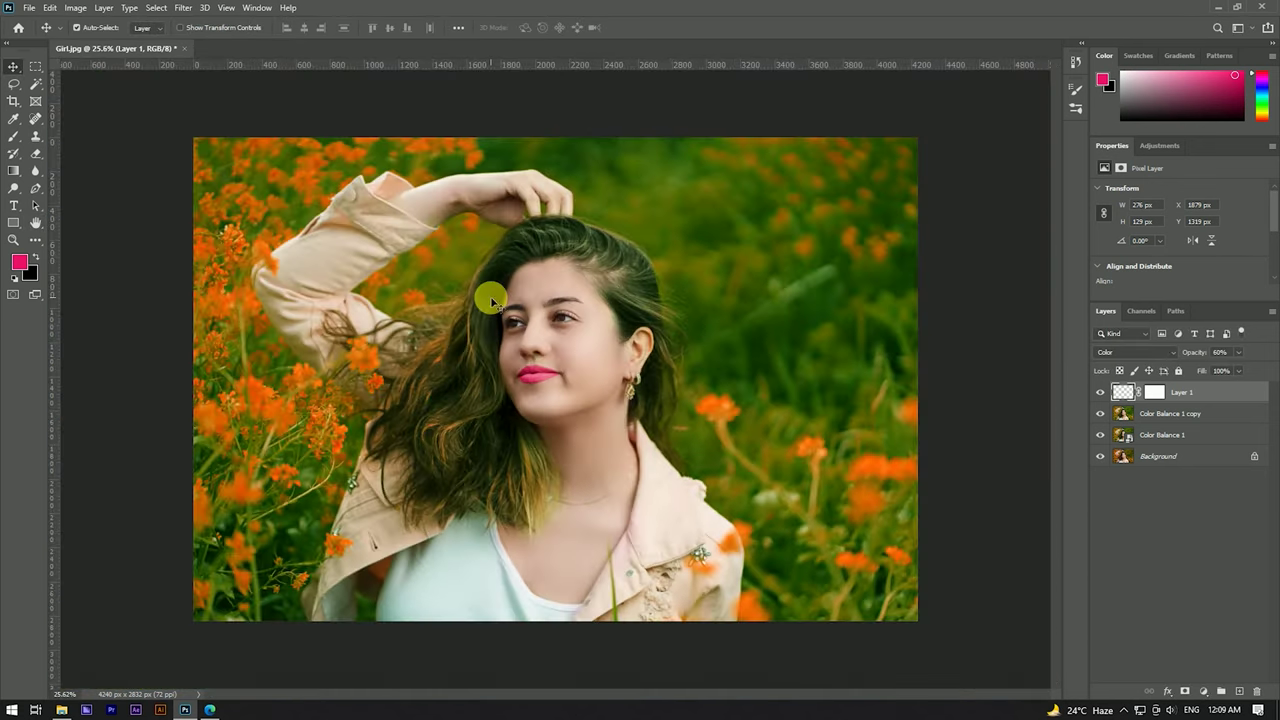
pyautogui.scroll(1, 557, 289)
pyautogui.keyDown('shift'); pyautogui.click(1228, 416); pyautogui.keyUp('shift')
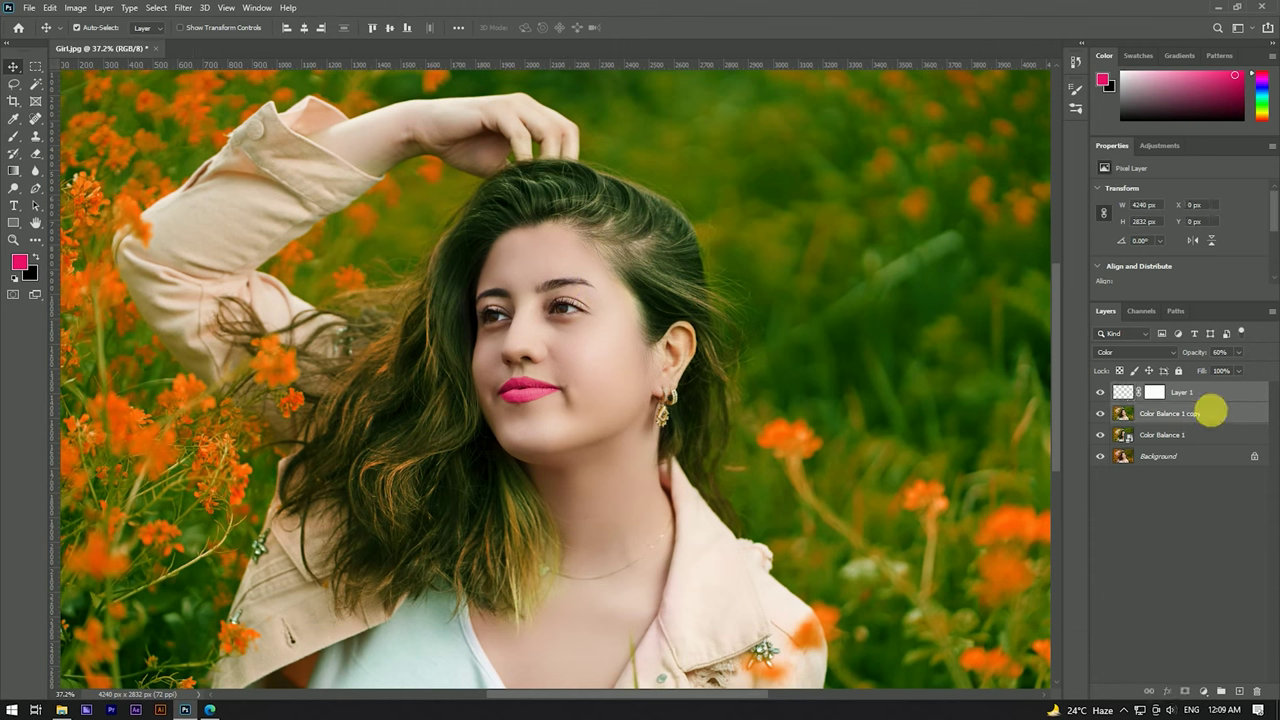
pyautogui.rightClick(1210, 410)
pyautogui.click(1063, 321)
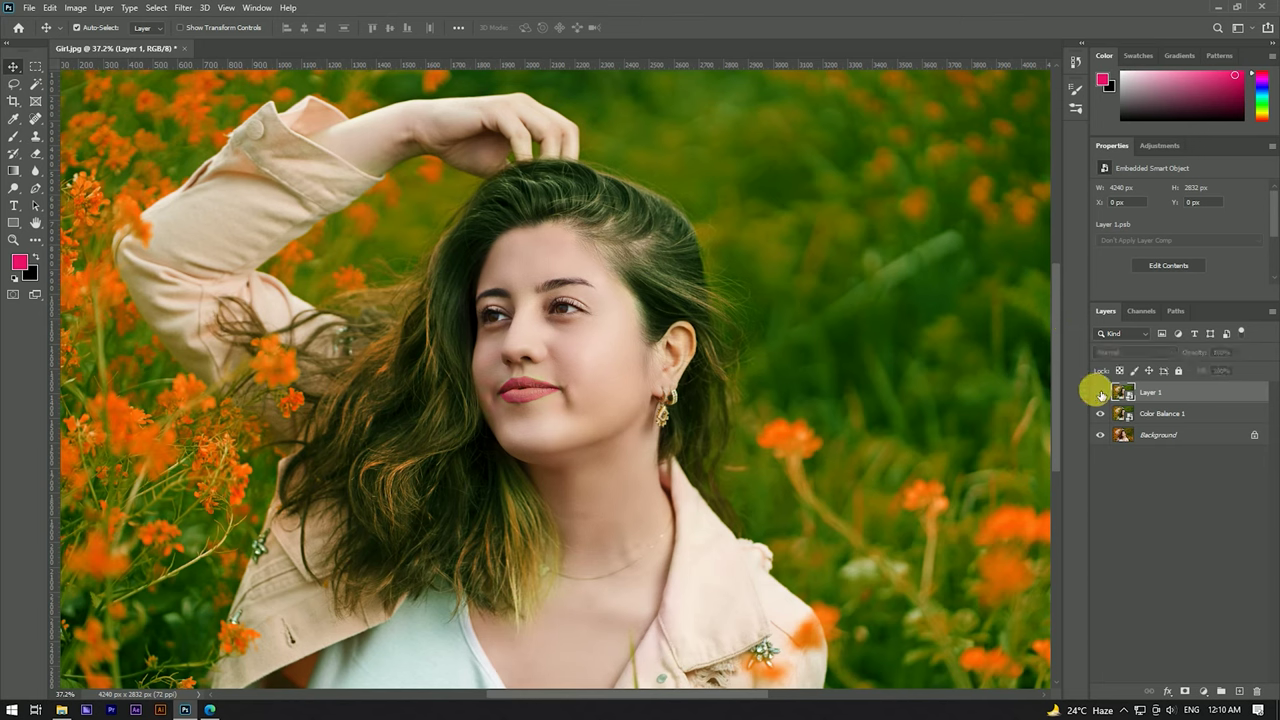
pyautogui.scroll(3, 577, 337)
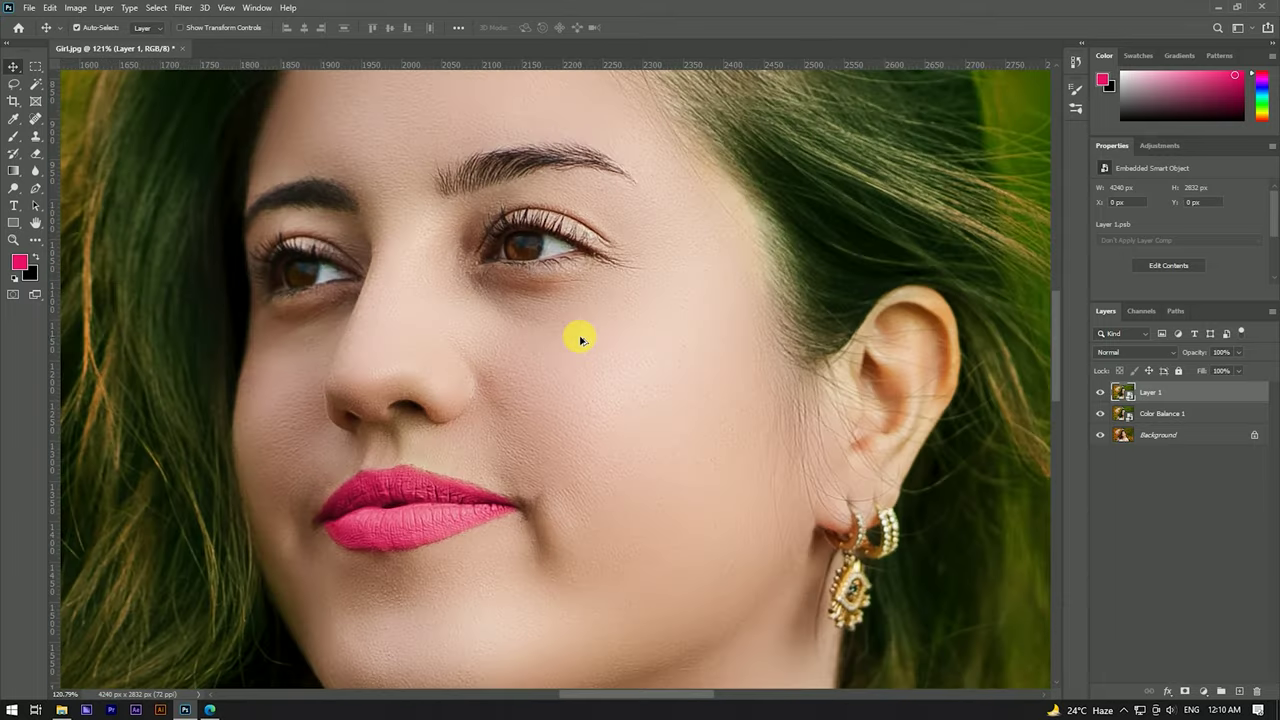
pyautogui.scroll(1, 574, 334)
pyautogui.scroll(-1, 560, 270)
pyautogui.scroll(-3, 558, 270)
pyautogui.scroll(-1, 728, 363)
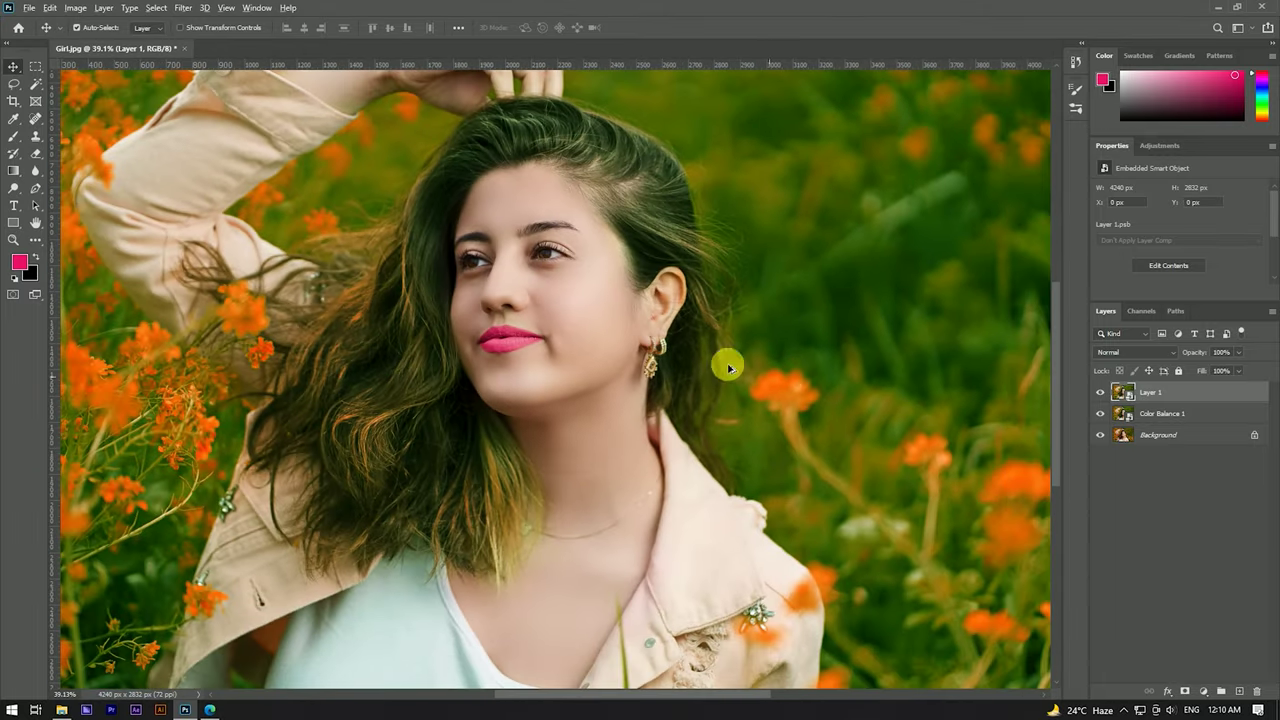
pyautogui.scroll(-1, 720, 360)
pyautogui.scroll(1, 597, 352)
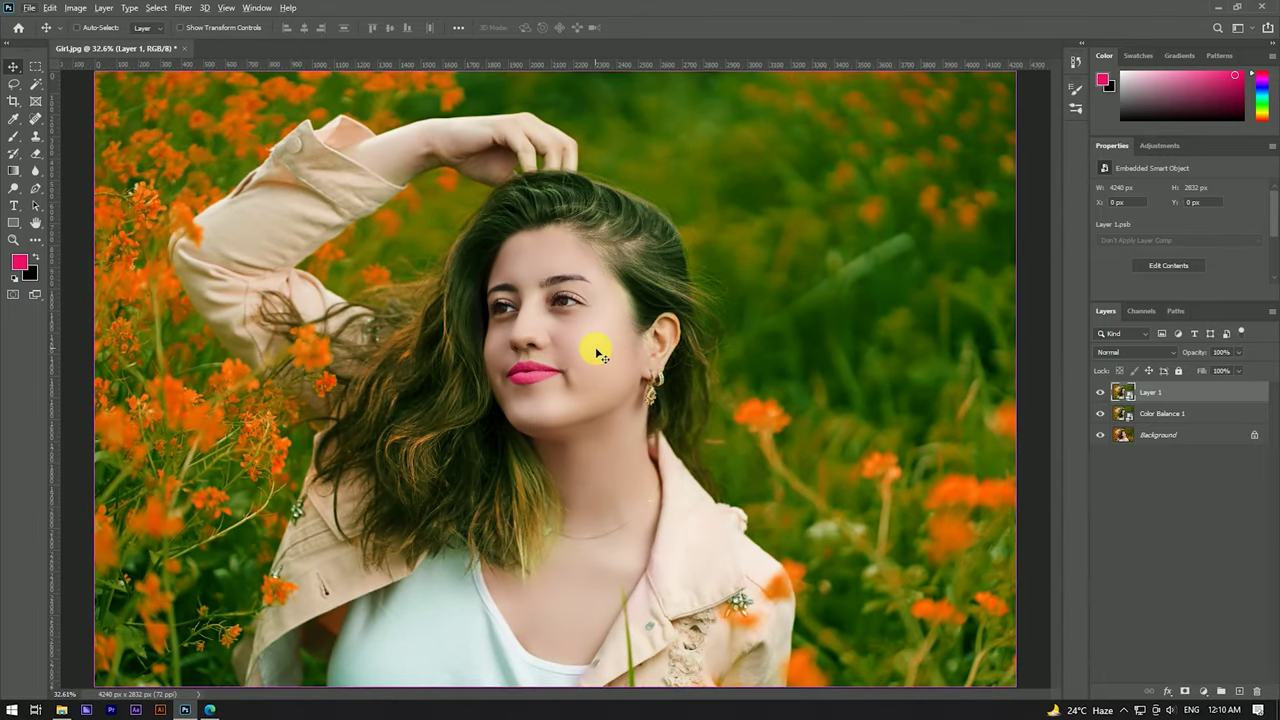
pyautogui.hotkey('shift', 'm')
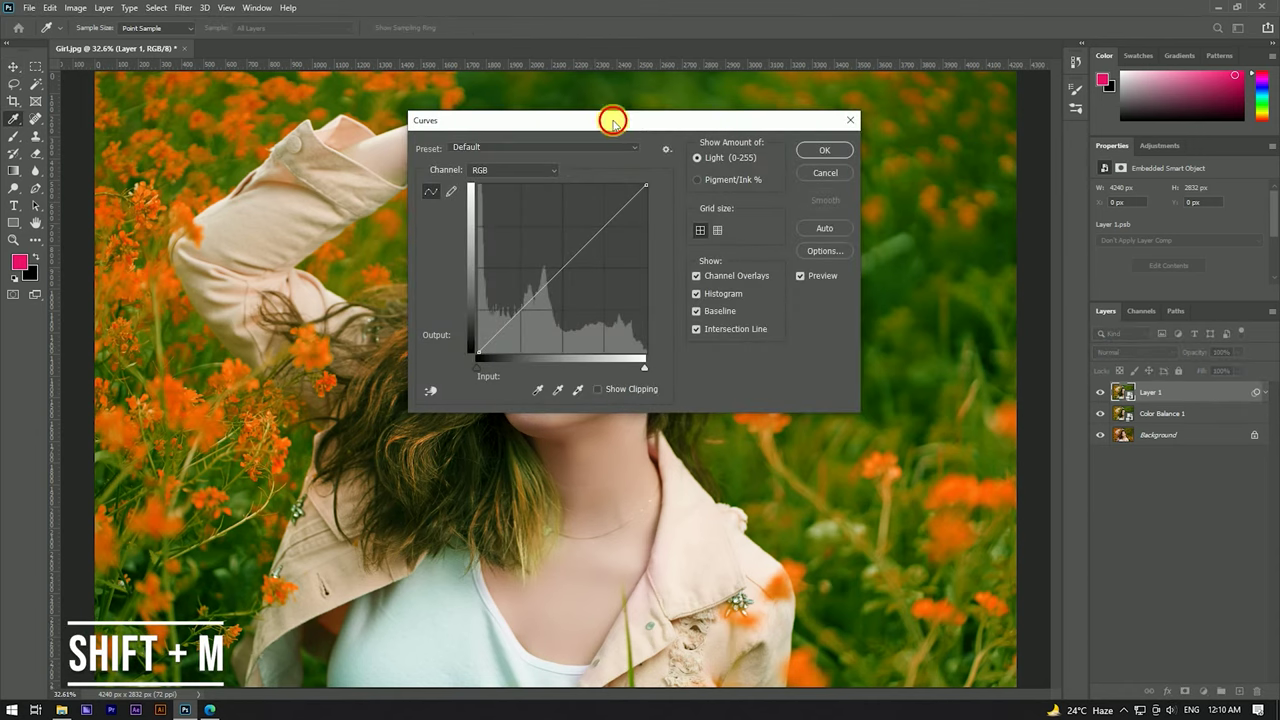
# Raise the RGB midtone curve and slightly adjust the Green and Red channel curves
pyautogui.moveTo(613, 121); pyautogui.dragTo(983, 169)
pyautogui.moveTo(934, 306); pyautogui.dragTo(928, 303)
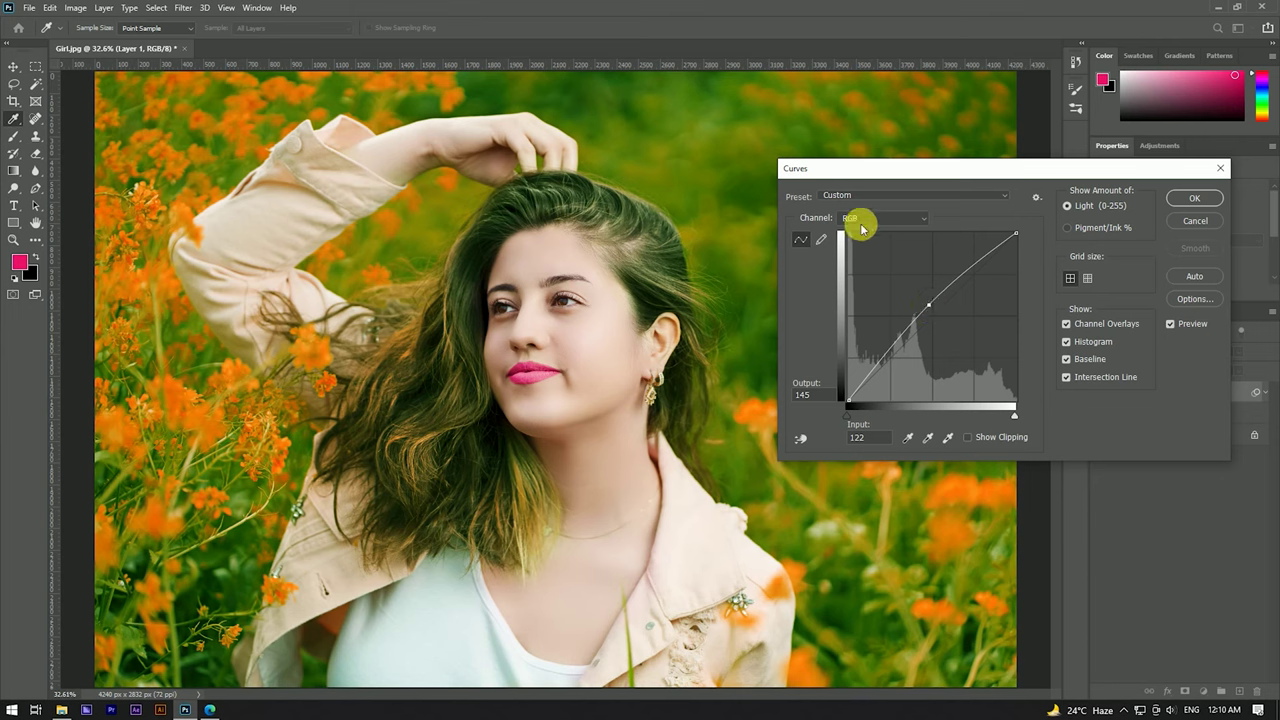
pyautogui.click(858, 219)
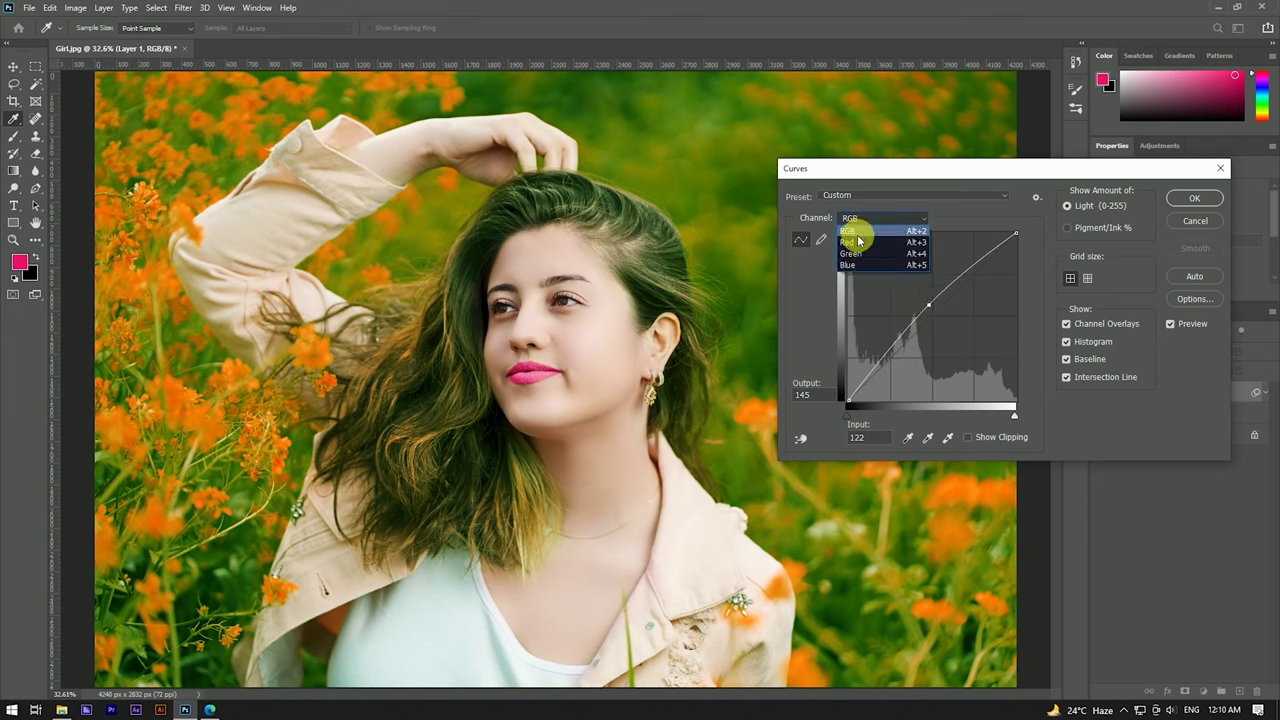
pyautogui.click(858, 253)
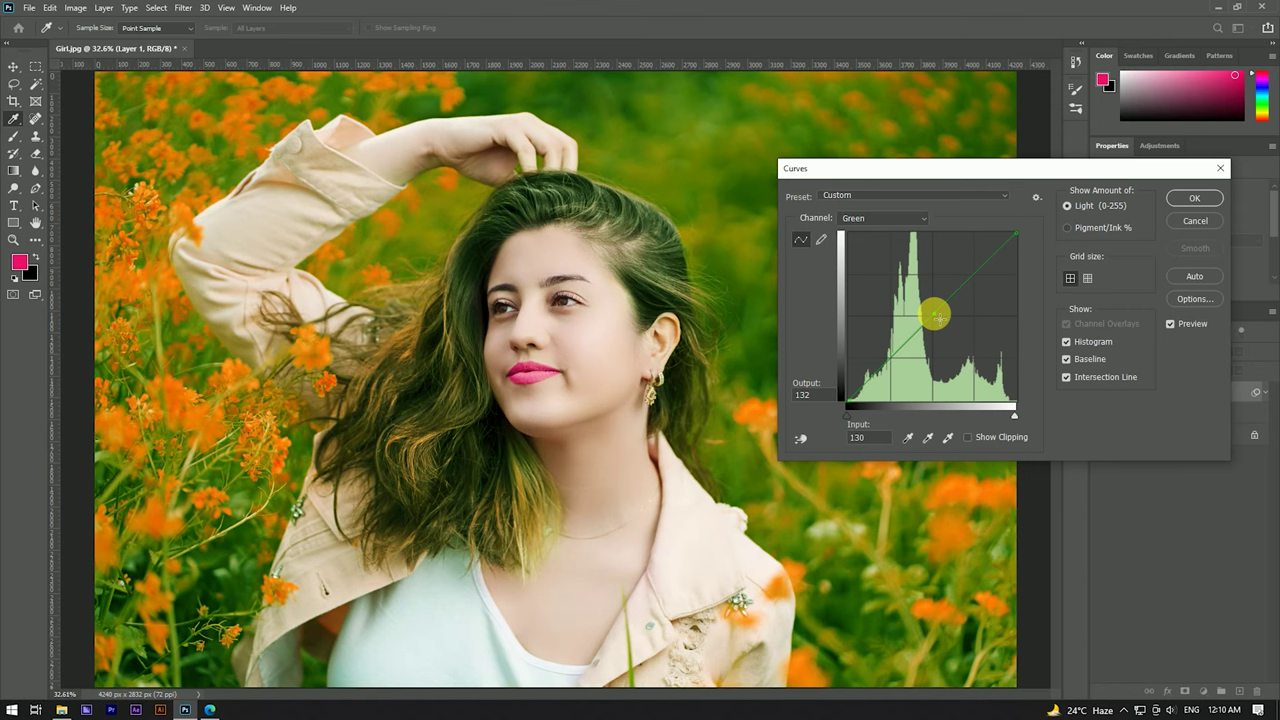
pyautogui.click(871, 222)
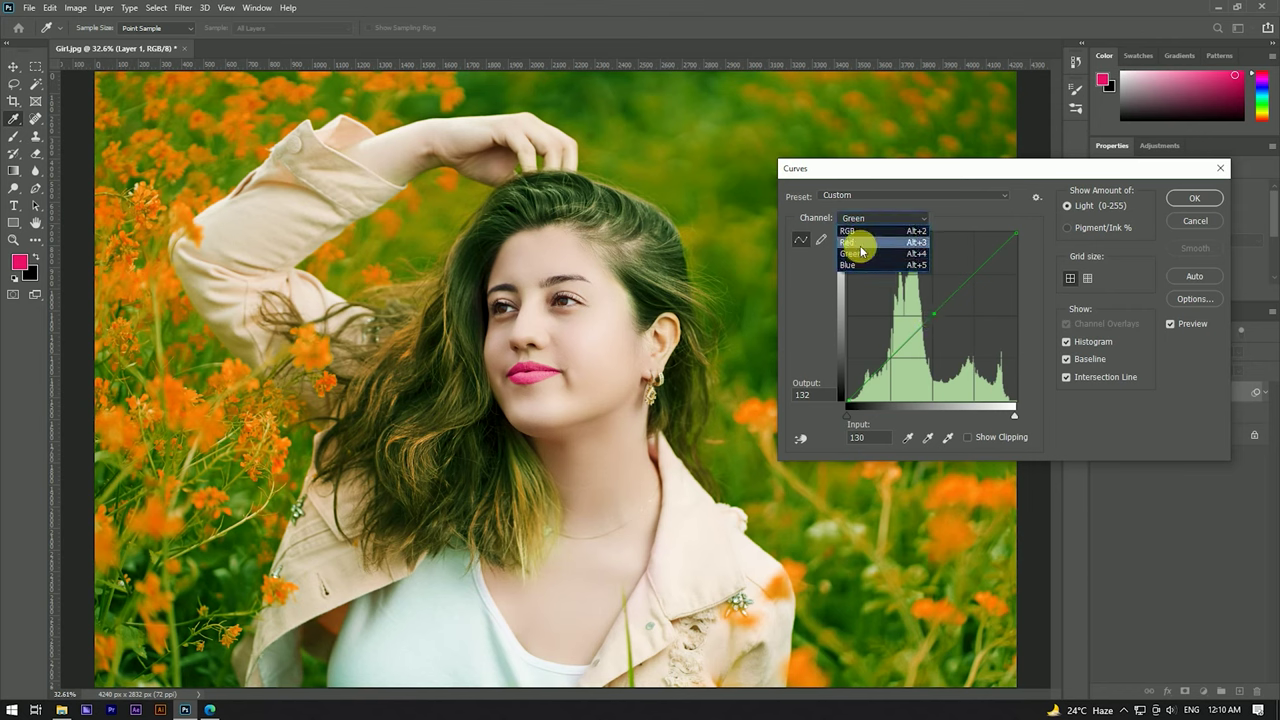
pyautogui.click(861, 244)
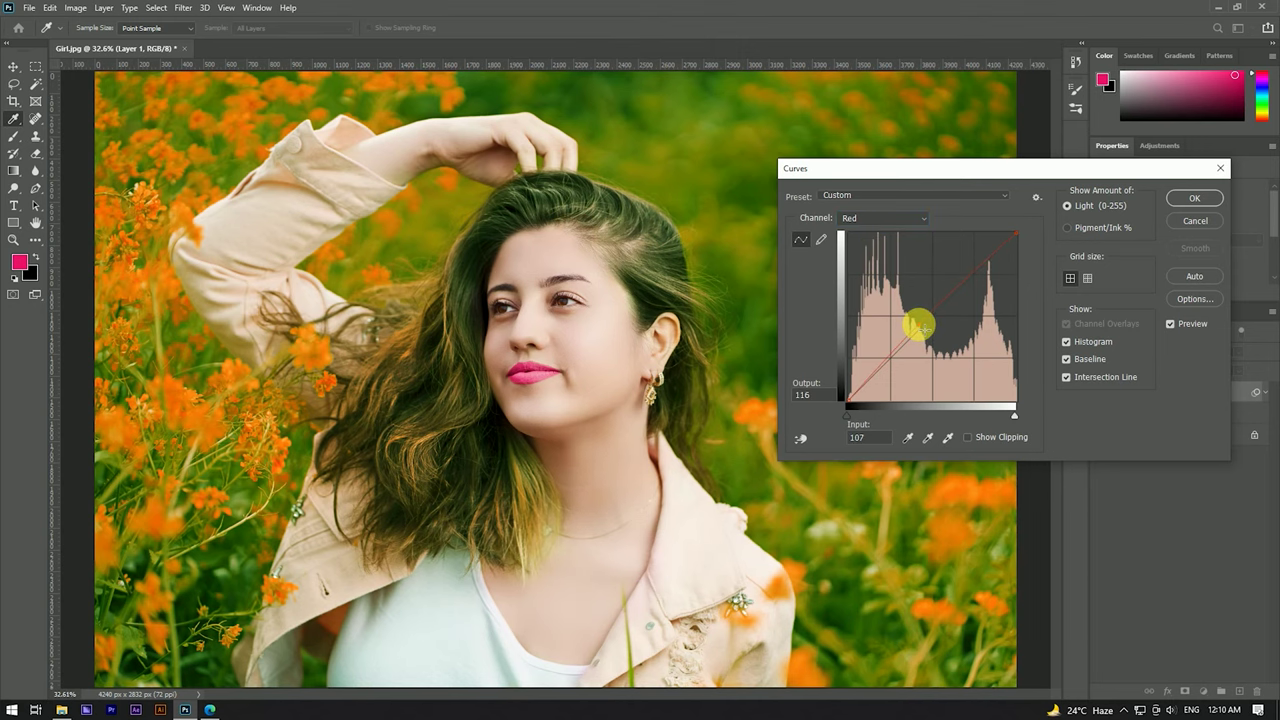
# Apply the Curves smart filter to Layer 1 and collapse its filter list
pyautogui.click(1186, 204)
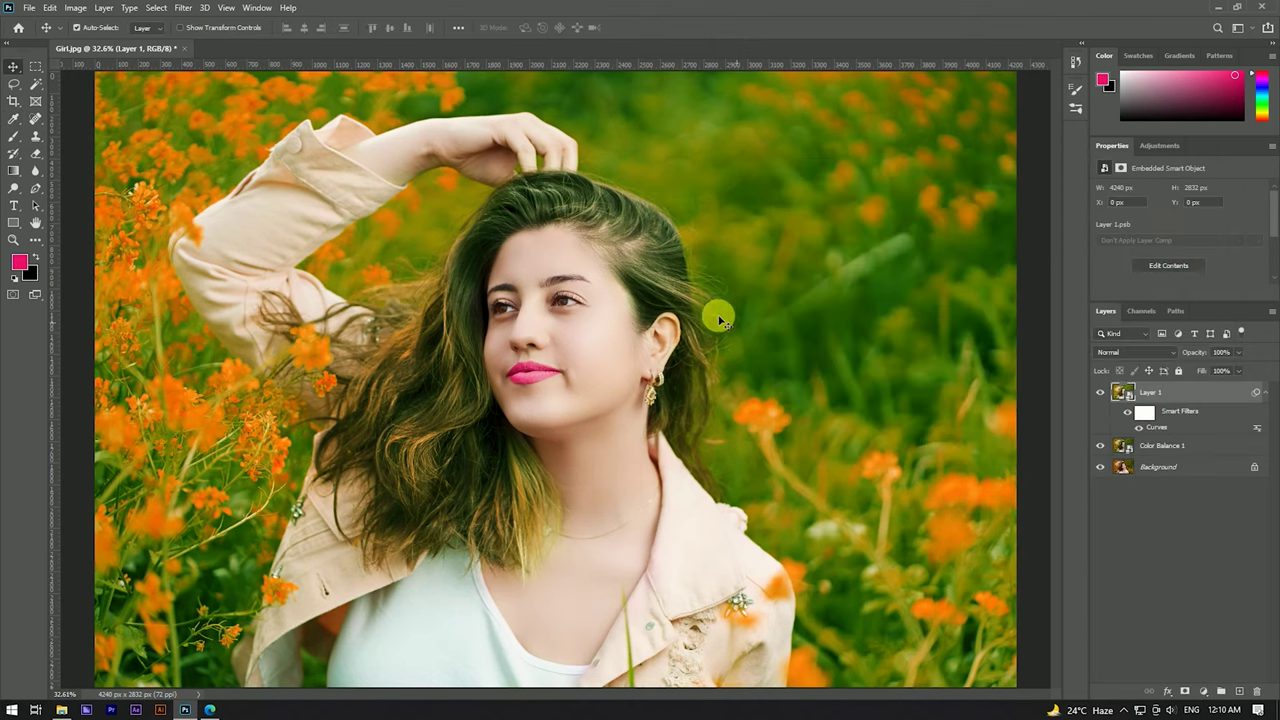
pyautogui.scroll(-3, 629, 274)
pyautogui.scroll(2, 629, 274)
pyautogui.scroll(1, 626, 286)
pyautogui.scroll(-3, 634, 274)
pyautogui.scroll(2, 634, 277)
pyautogui.scroll(1, 642, 285)
pyautogui.scroll(-2, 651, 277)
pyautogui.scroll(1, 651, 280)
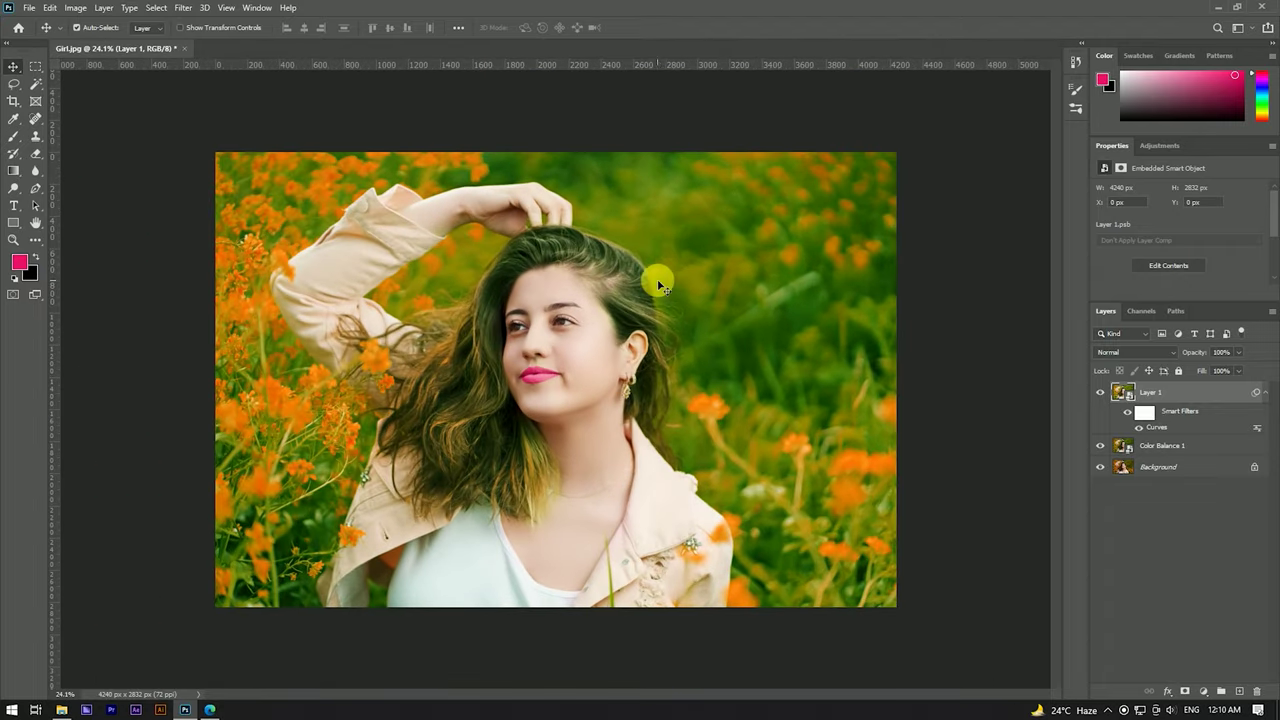
pyautogui.click(1266, 393)
# In Camera Raw, set Contrast +41 and HSL hues Oranges +38, Greens +38, Magentas +33
pyautogui.click(180, 9)
pyautogui.click(200, 88)
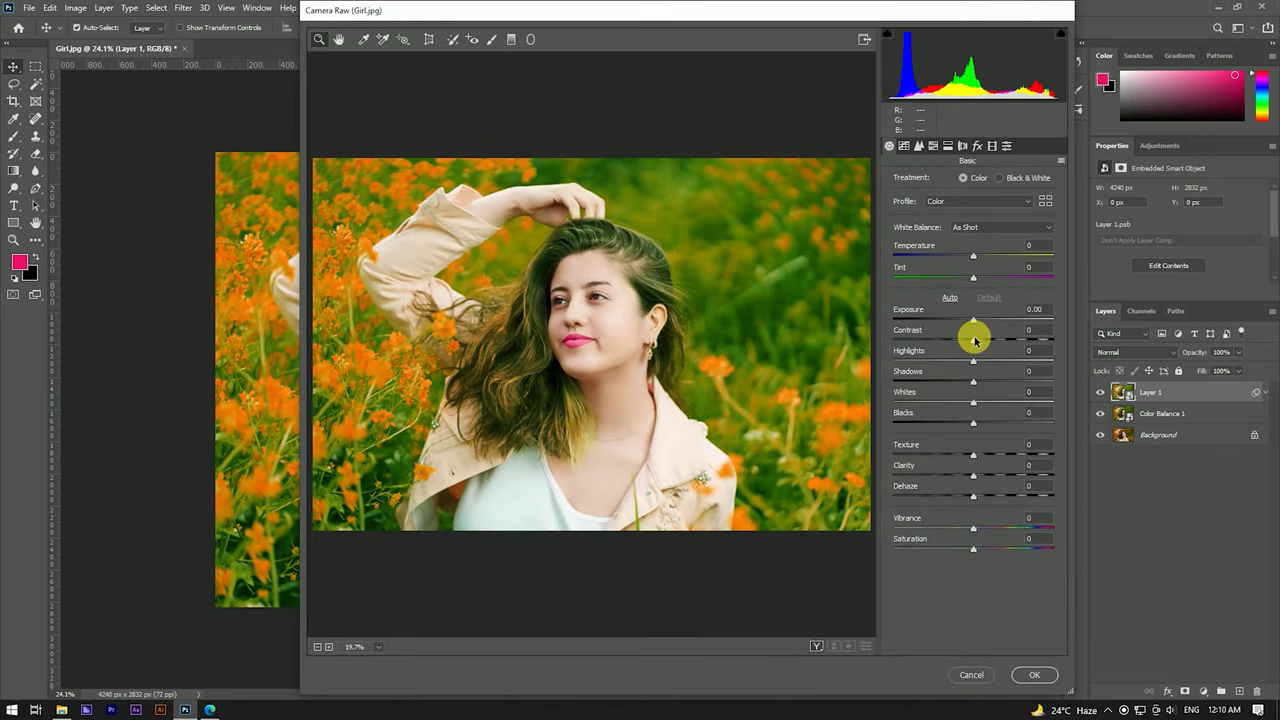
pyautogui.moveTo(978, 340); pyautogui.dragTo(1003, 340)
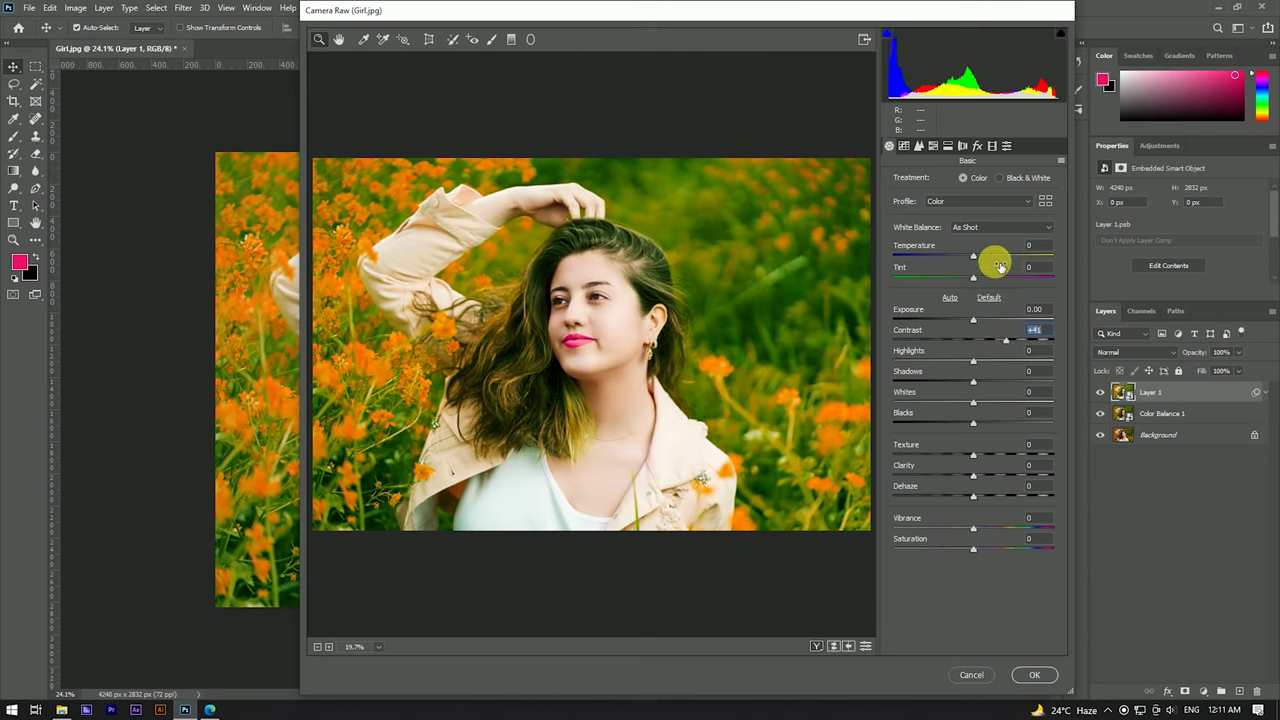
pyautogui.click(948, 147)
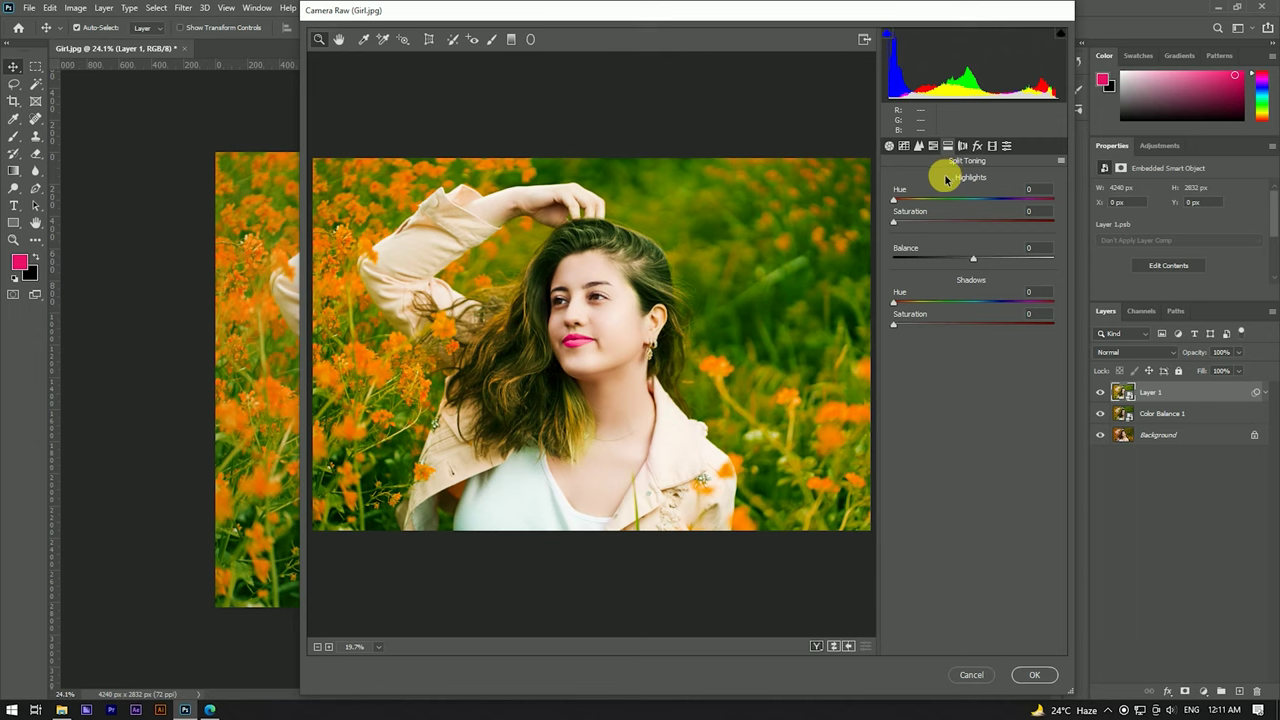
pyautogui.click(933, 146)
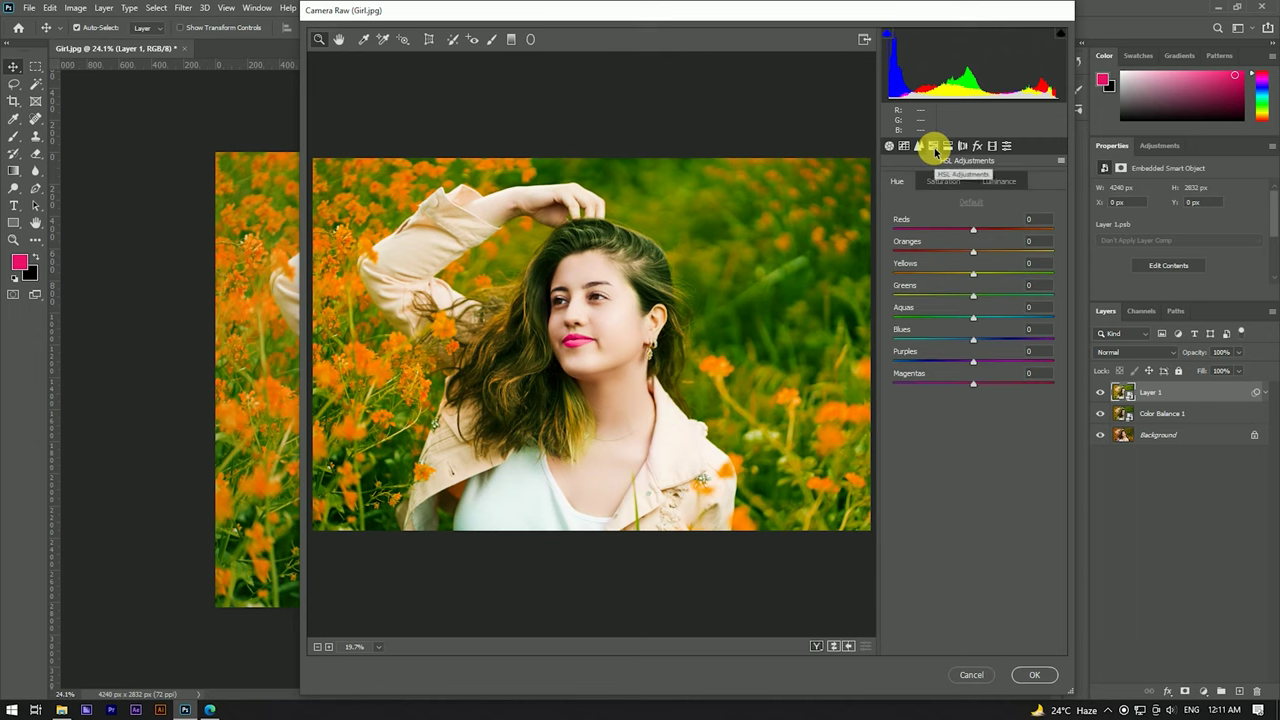
pyautogui.moveTo(975, 297); pyautogui.dragTo(988, 297)
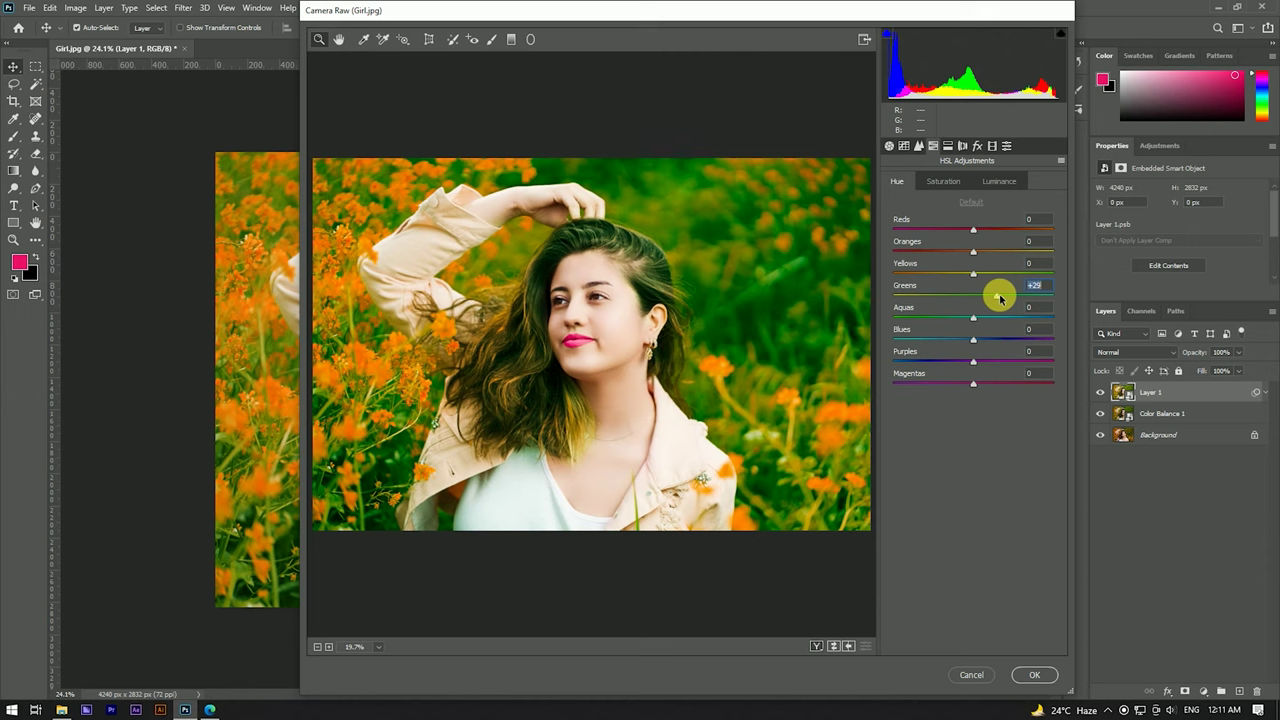
pyautogui.moveTo(1005, 298)
pyautogui.mouseDown()
pyautogui.moveTo(981, 278)
pyautogui.moveTo(988, 251)
pyautogui.moveTo(1026, 258)
pyautogui.mouseUp()
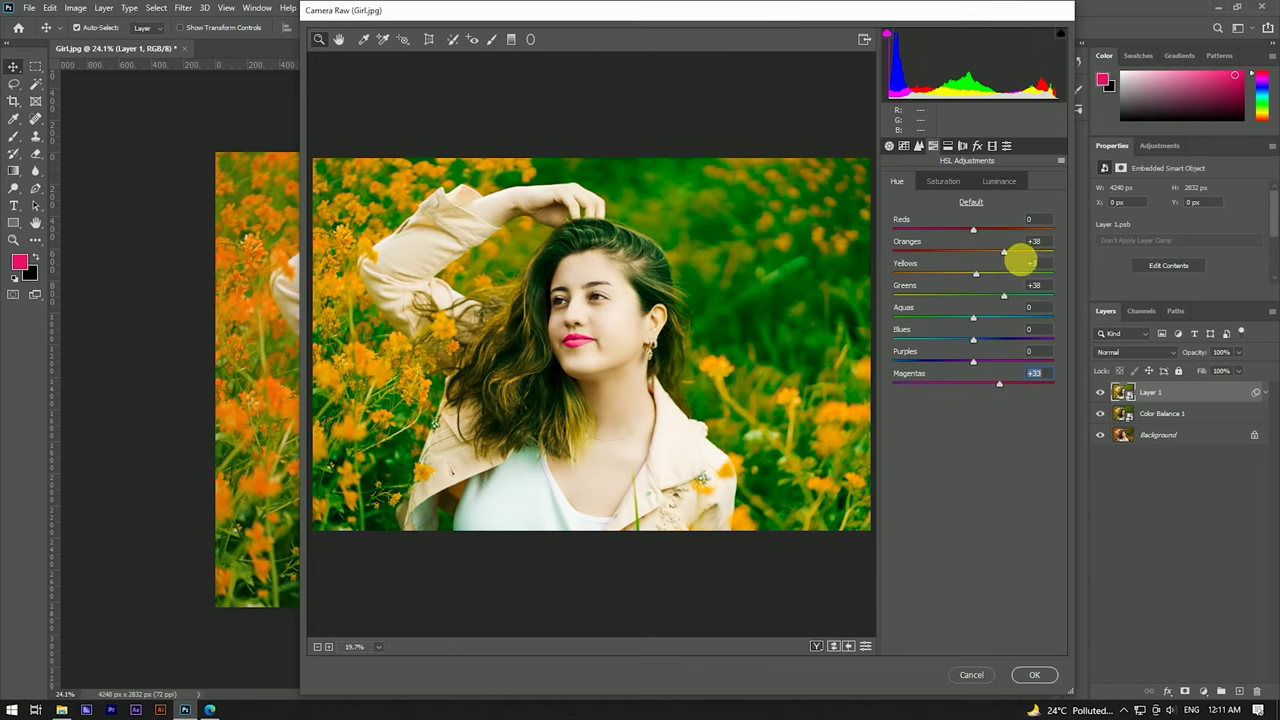
# Add a -35 post-crop vignette, adjust the Calibration Green Primary hue, and apply Camera Raw
pyautogui.click(977, 146)
pyautogui.moveTo(976, 314); pyautogui.dragTo(956, 318)
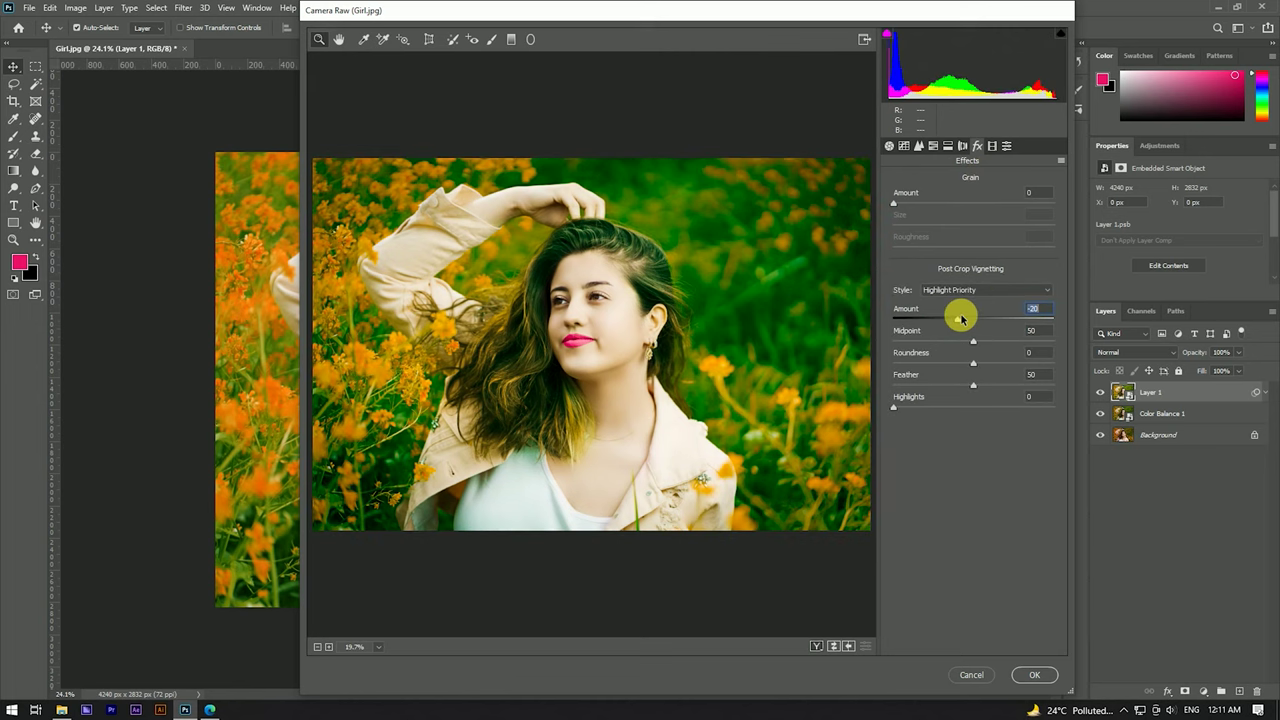
pyautogui.moveTo(950, 317); pyautogui.dragTo(951, 317)
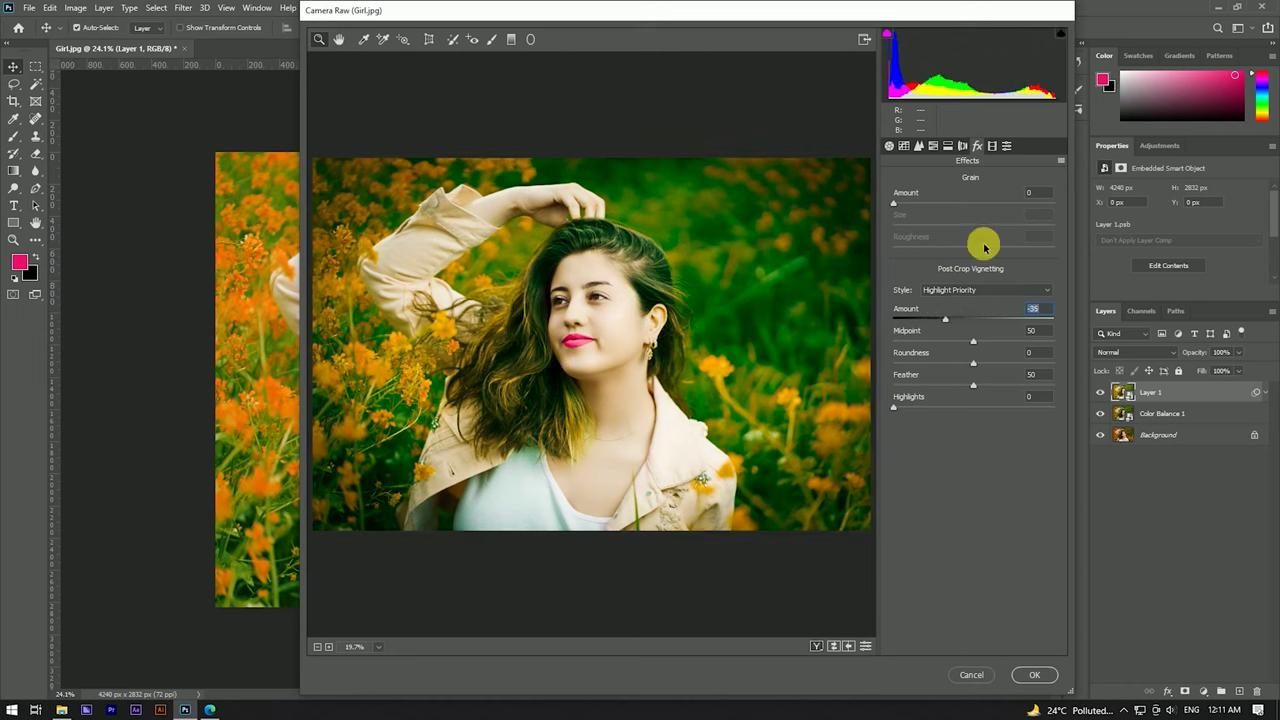
pyautogui.click(992, 147)
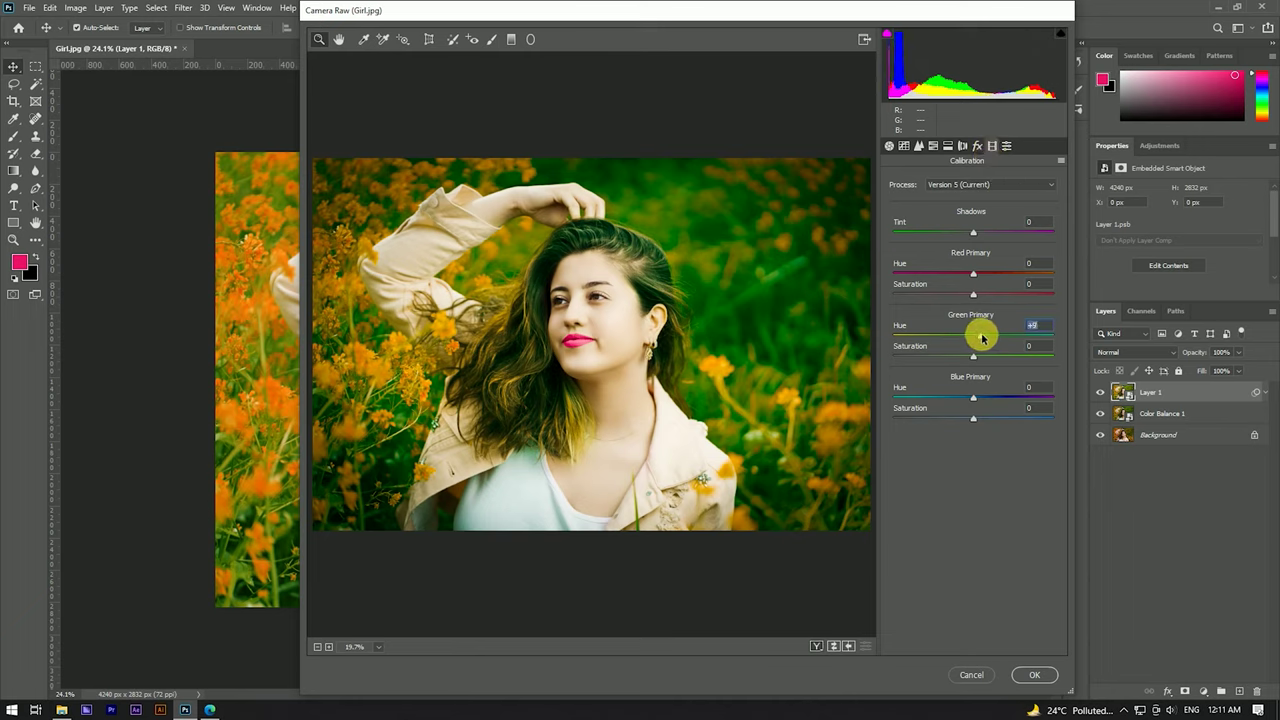
pyautogui.click(889, 146)
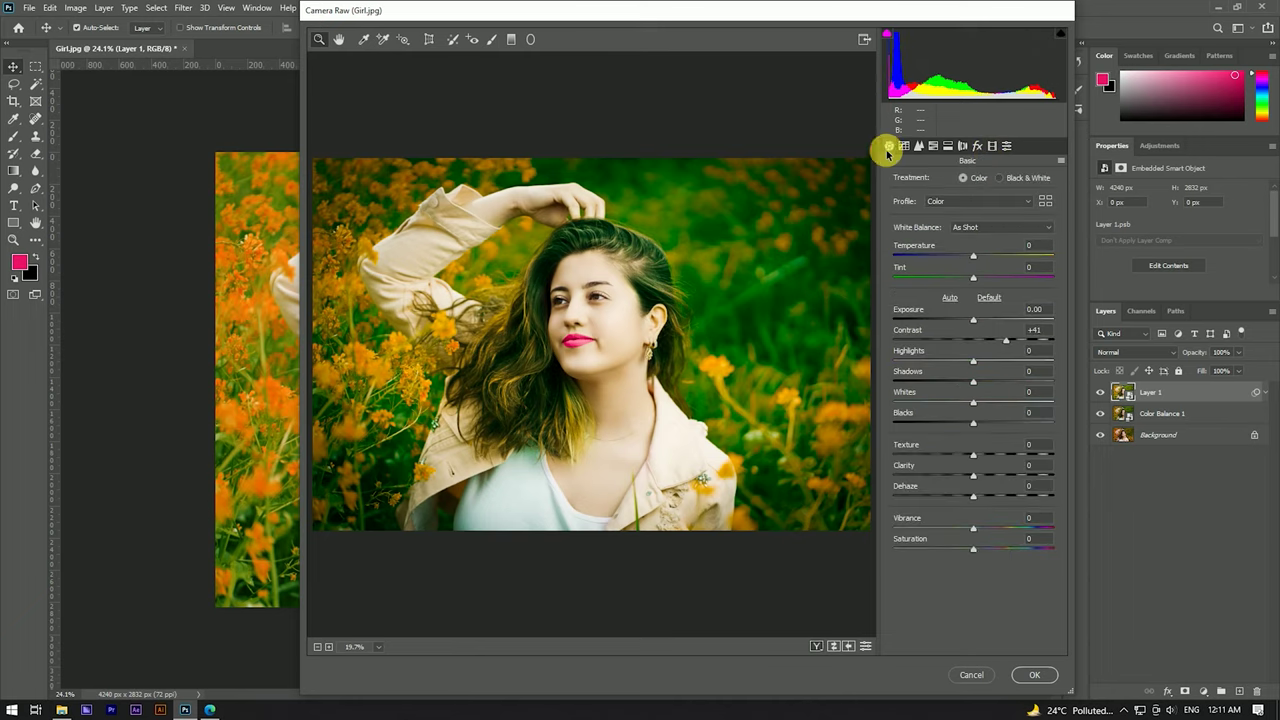
pyautogui.click(1034, 674)
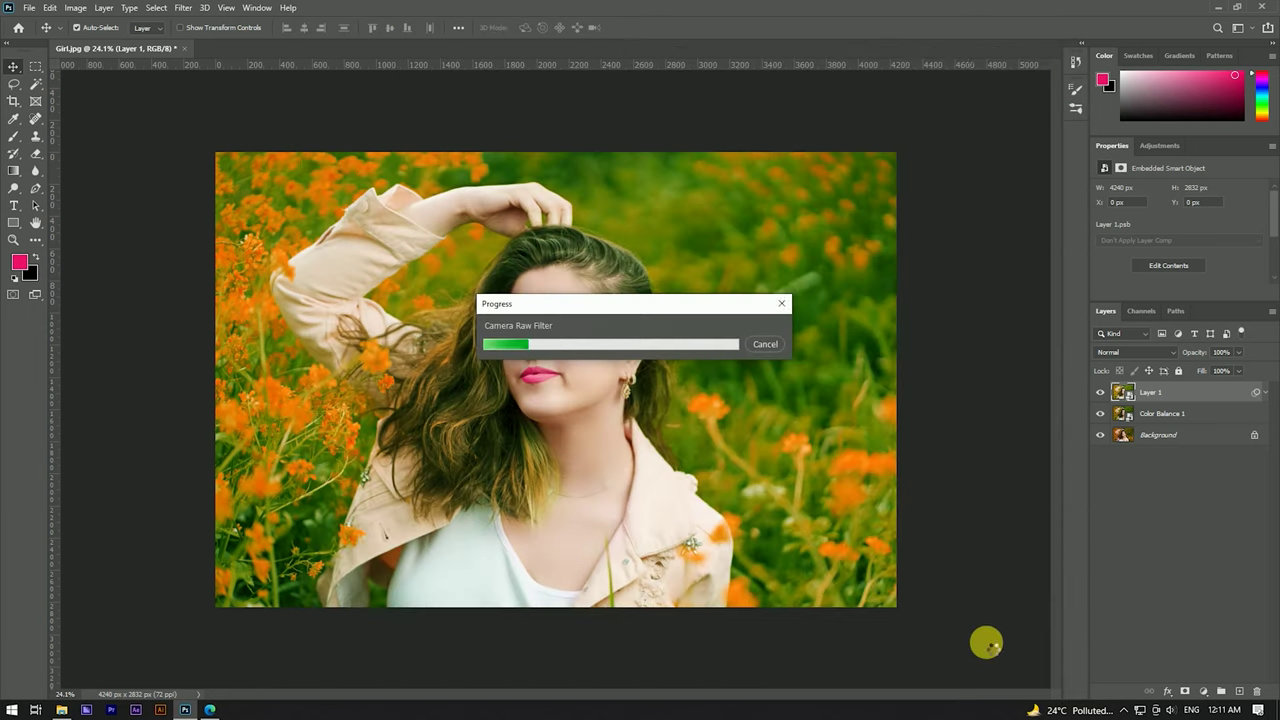
# Duplicate Layer 1 into a Layer 1 copy on top and zoom in on the eyes
pyautogui.scroll(-3, 600, 277)
pyautogui.scroll(4, 600, 300)
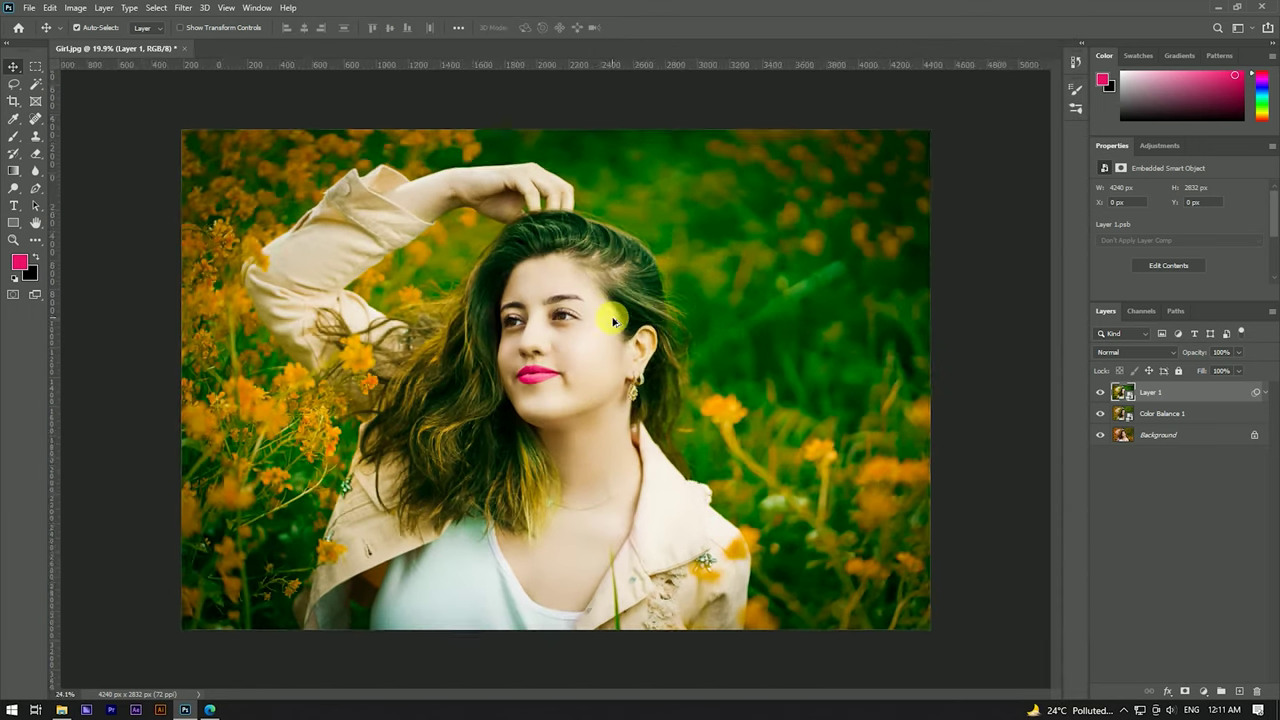
pyautogui.scroll(-2, 664, 307)
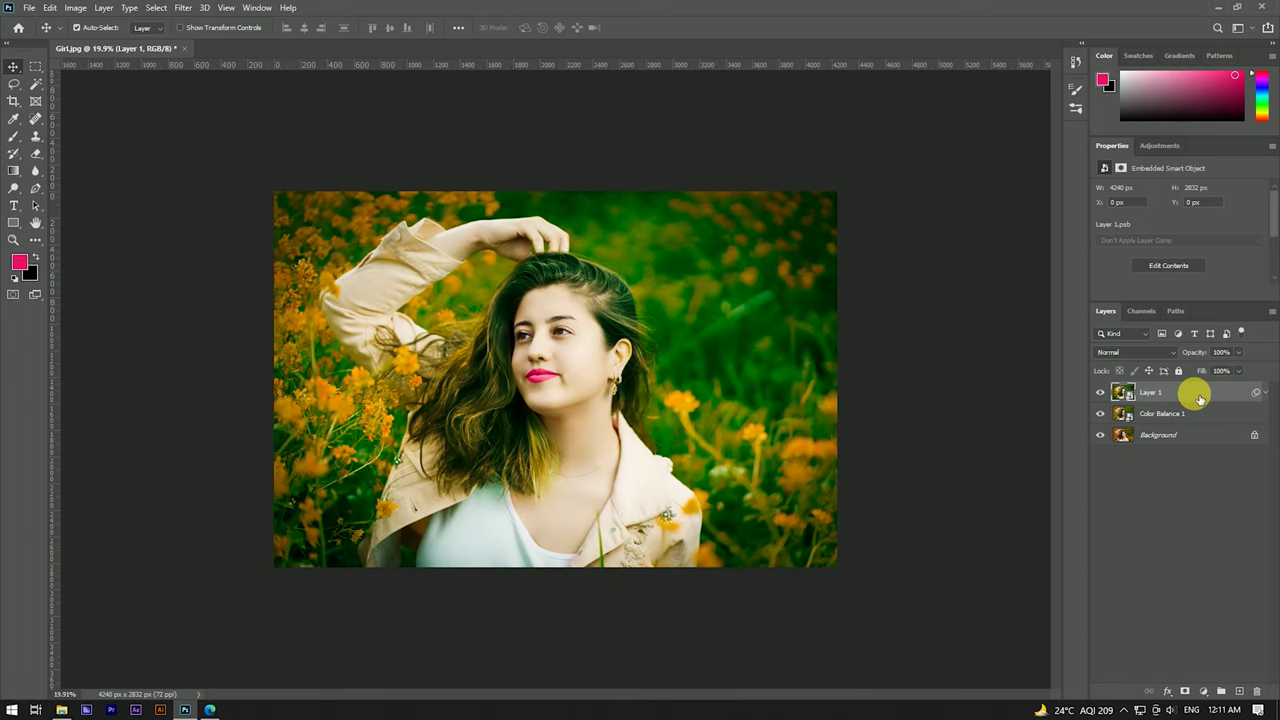
pyautogui.scroll(5, 537, 335)
pyautogui.scroll(-3, 566, 277)
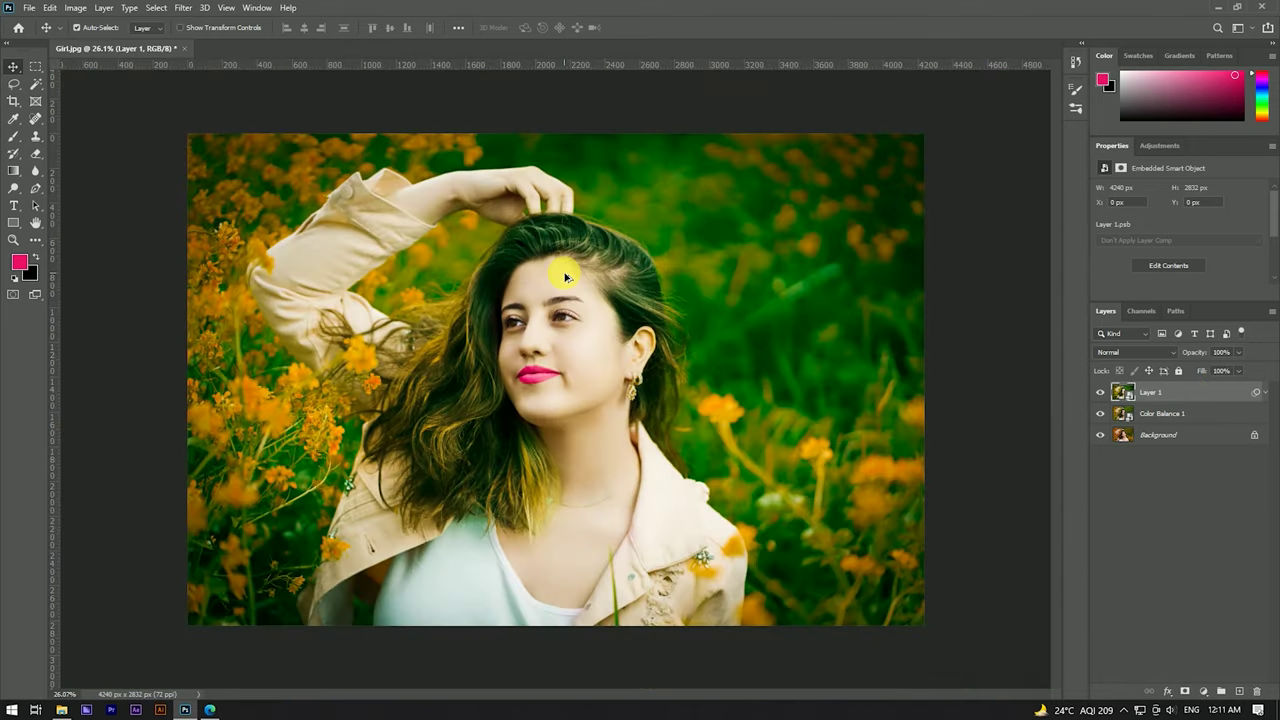
pyautogui.scroll(-1, 563, 271)
pyautogui.scroll(5, 560, 275)
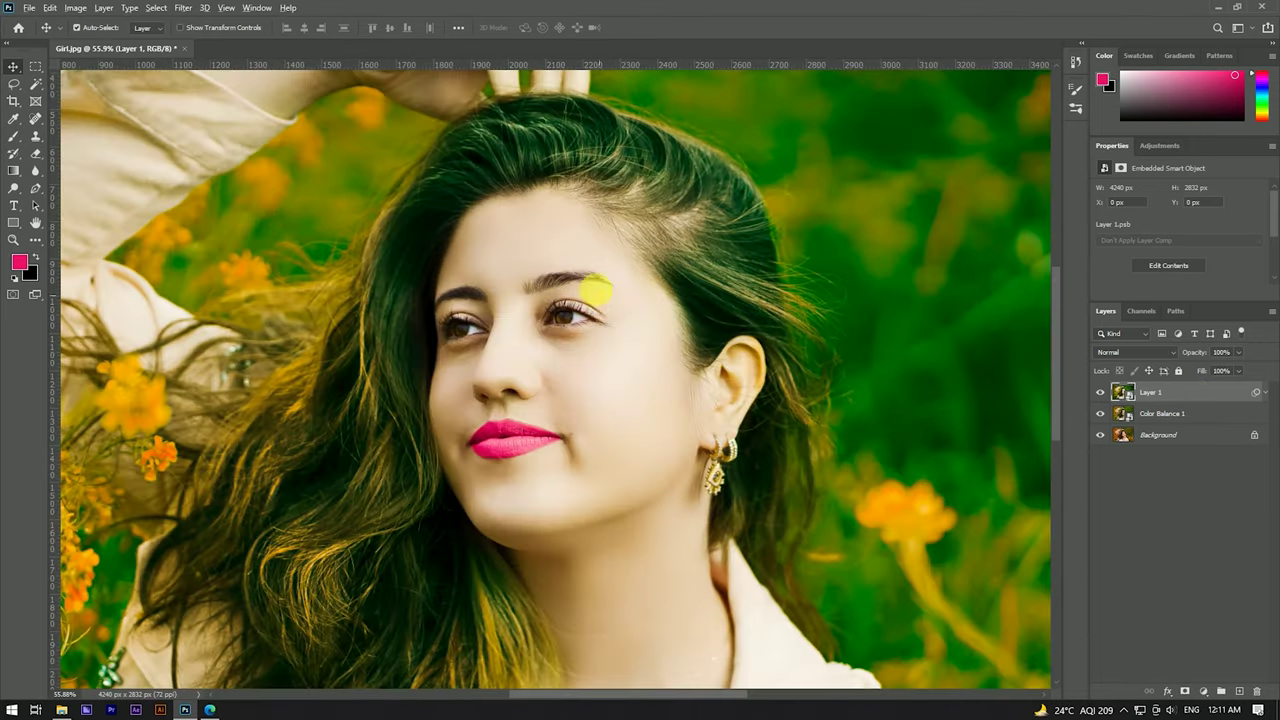
pyautogui.scroll(3, 586, 286)
pyautogui.scroll(1, 560, 314)
pyautogui.scroll(1, 590, 280)
pyautogui.scroll(2, 555, 310)
pyautogui.scroll(1, 557, 314)
pyautogui.scroll(-1, 560, 318)
pyautogui.moveTo(1258, 391); pyautogui.dragTo(1240, 691)
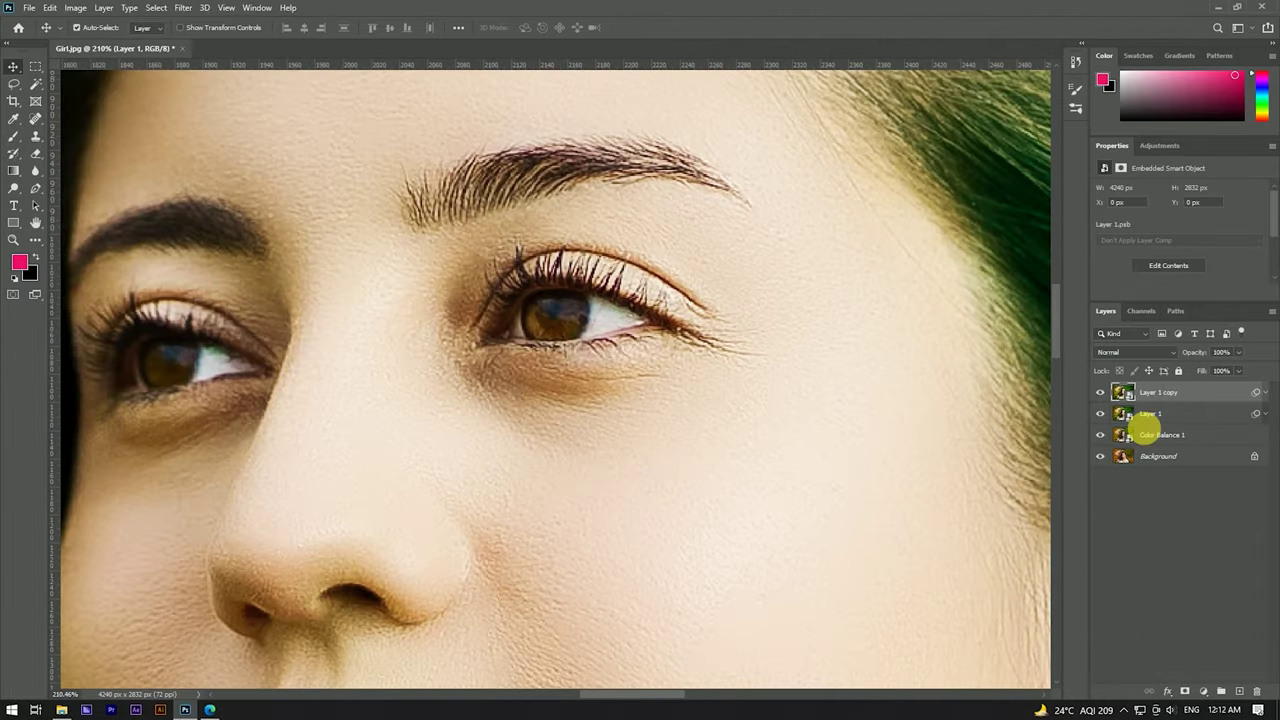
pyautogui.scroll(-3, 514, 337)
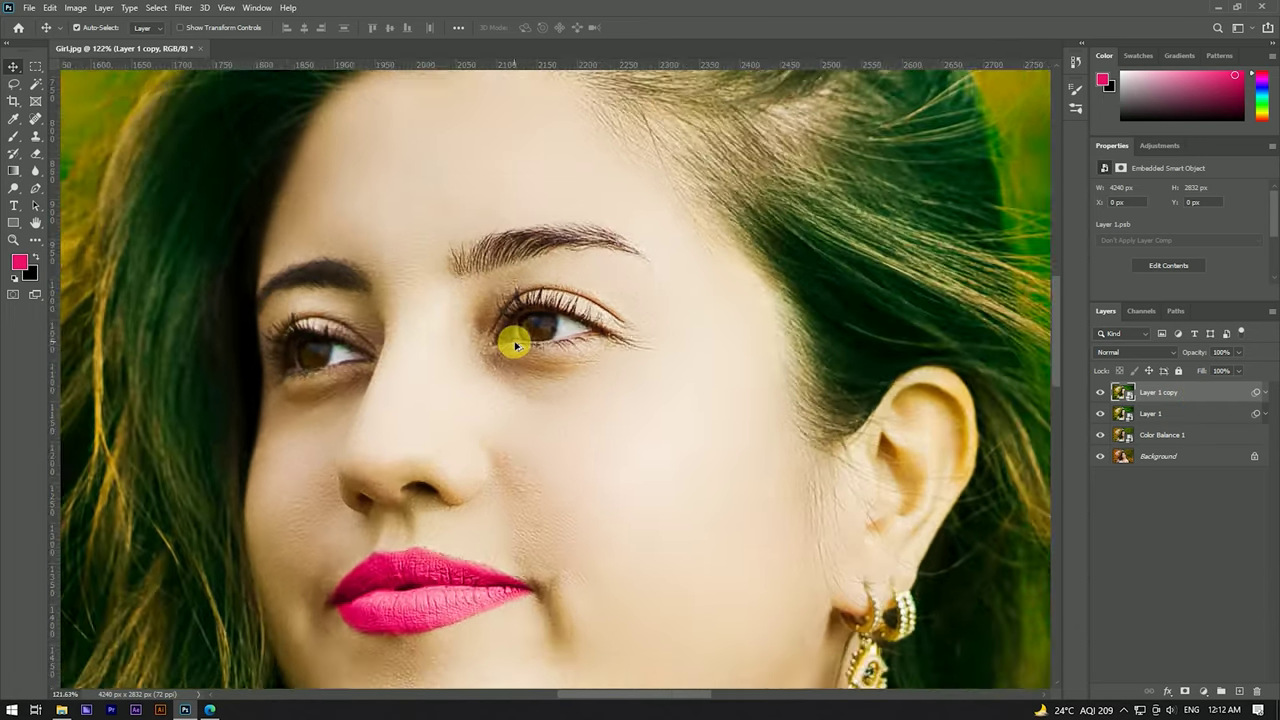
pyautogui.scroll(-2, 517, 331)
pyautogui.scroll(2, 520, 329)
pyautogui.scroll(3, 533, 321)
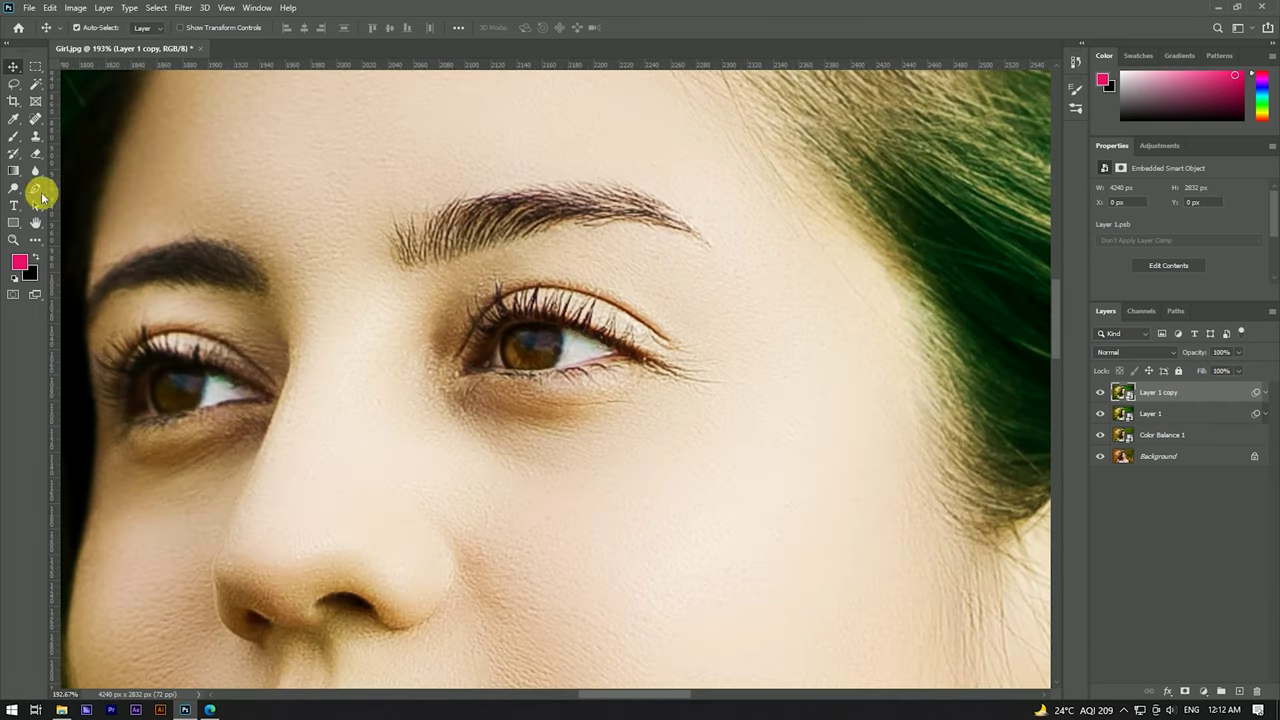
pyautogui.click(10, 188)
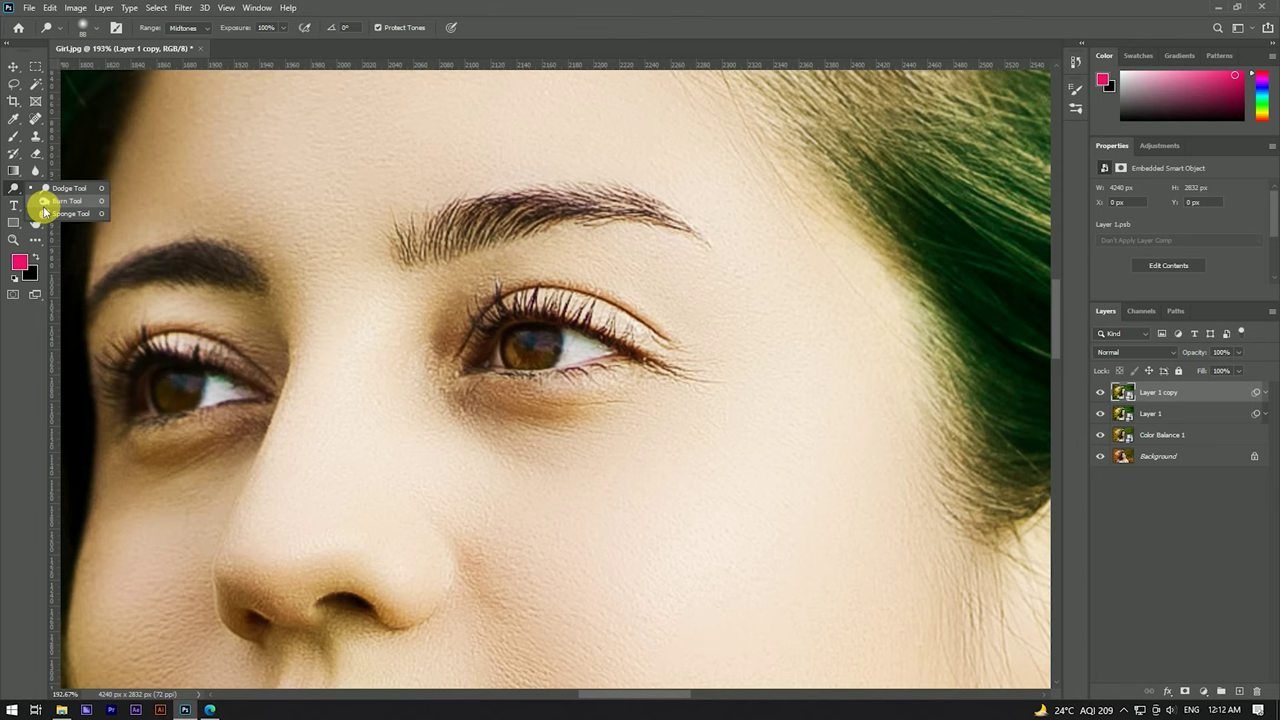
# Rasterize Layer 1 copy, shrink the brush, and set Dodge exposure to 46%
pyautogui.click(60, 198)
pyautogui.rightClick(1194, 391)
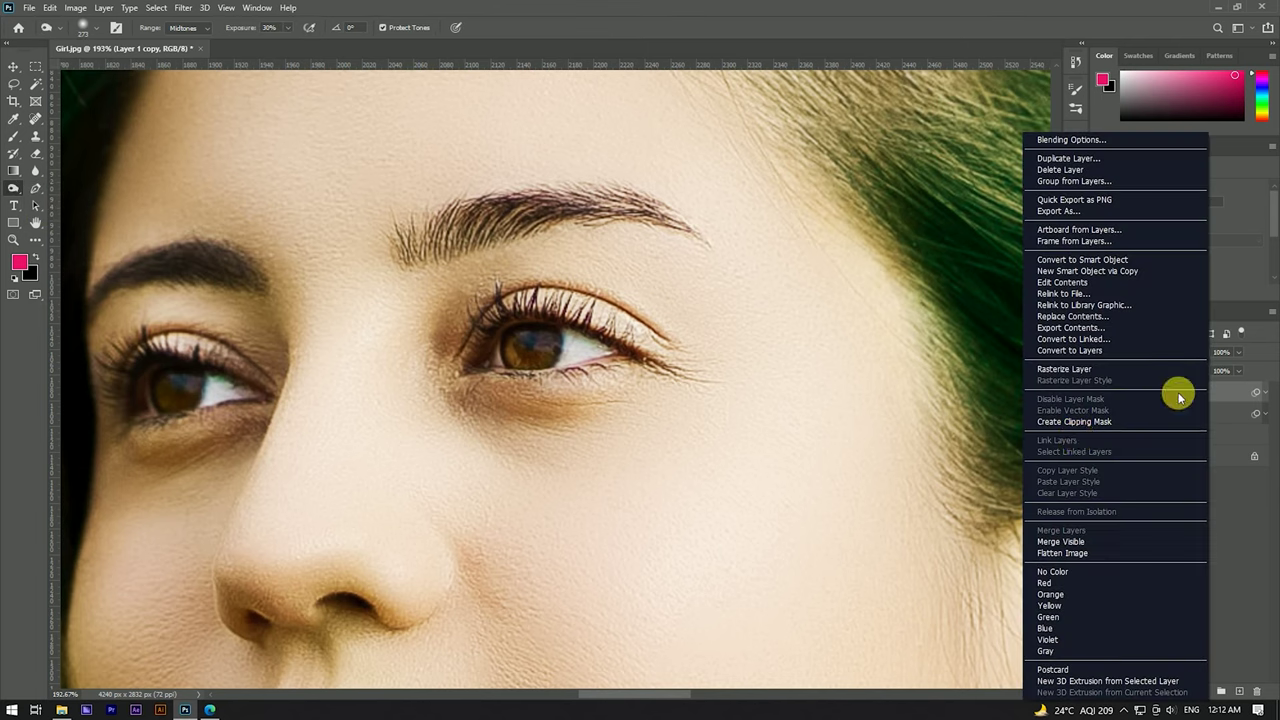
pyautogui.click(1060, 371)
pyautogui.moveTo(497, 286); pyautogui.dragTo(414, 314)
pyautogui.moveTo(540, 325); pyautogui.dragTo(505, 322)
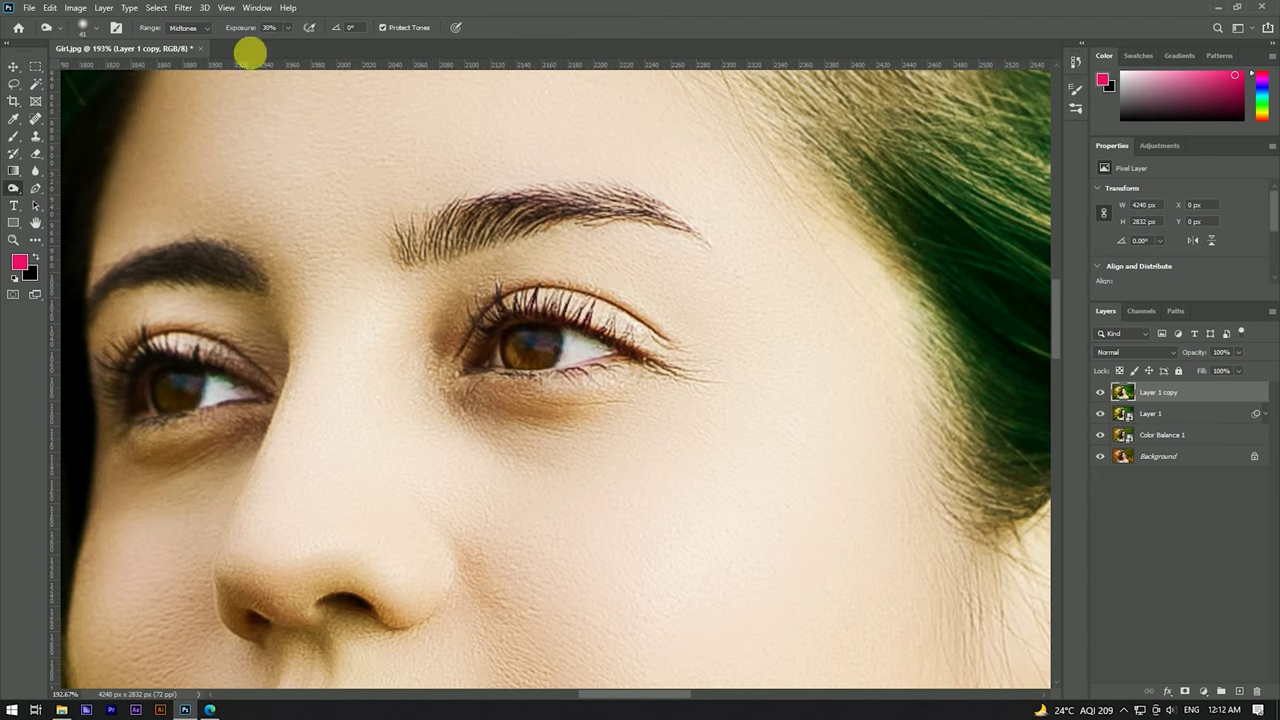
pyautogui.moveTo(229, 28); pyautogui.dragTo(270, 28)
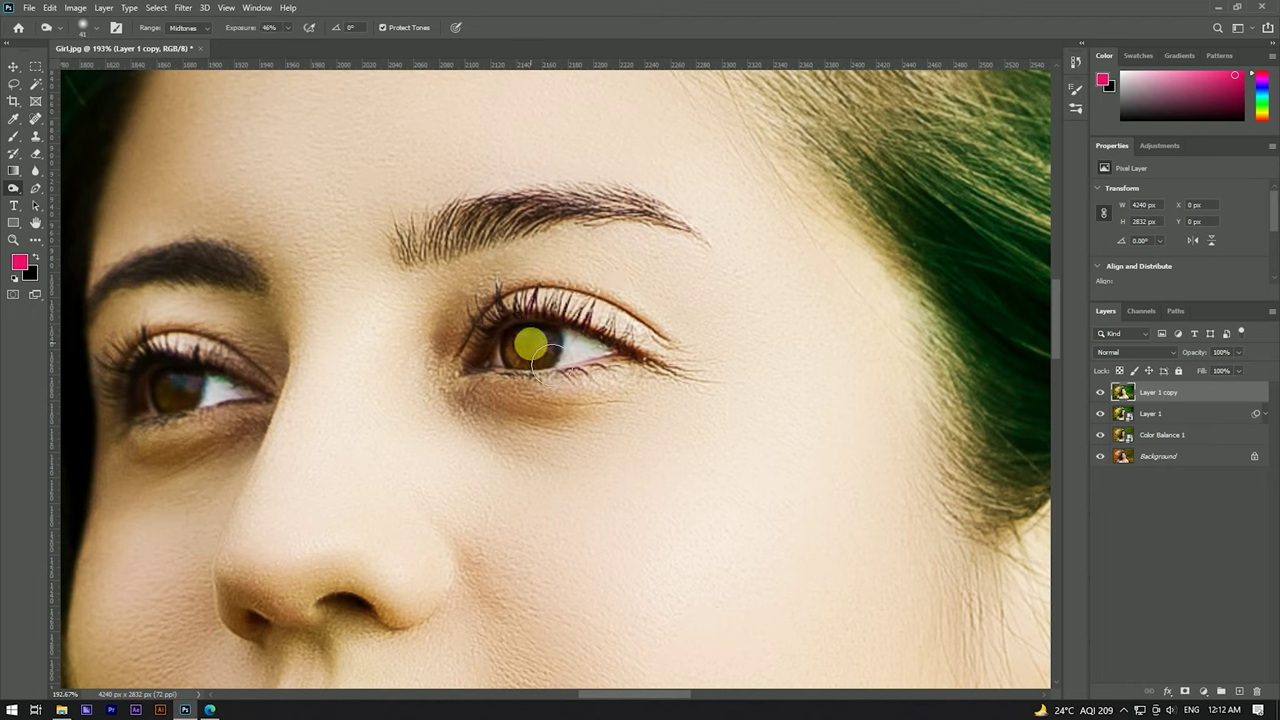
# Dodge the irises of both eyes and stroke over the eyebrows
pyautogui.moveTo(183, 382); pyautogui.dragTo(171, 352)
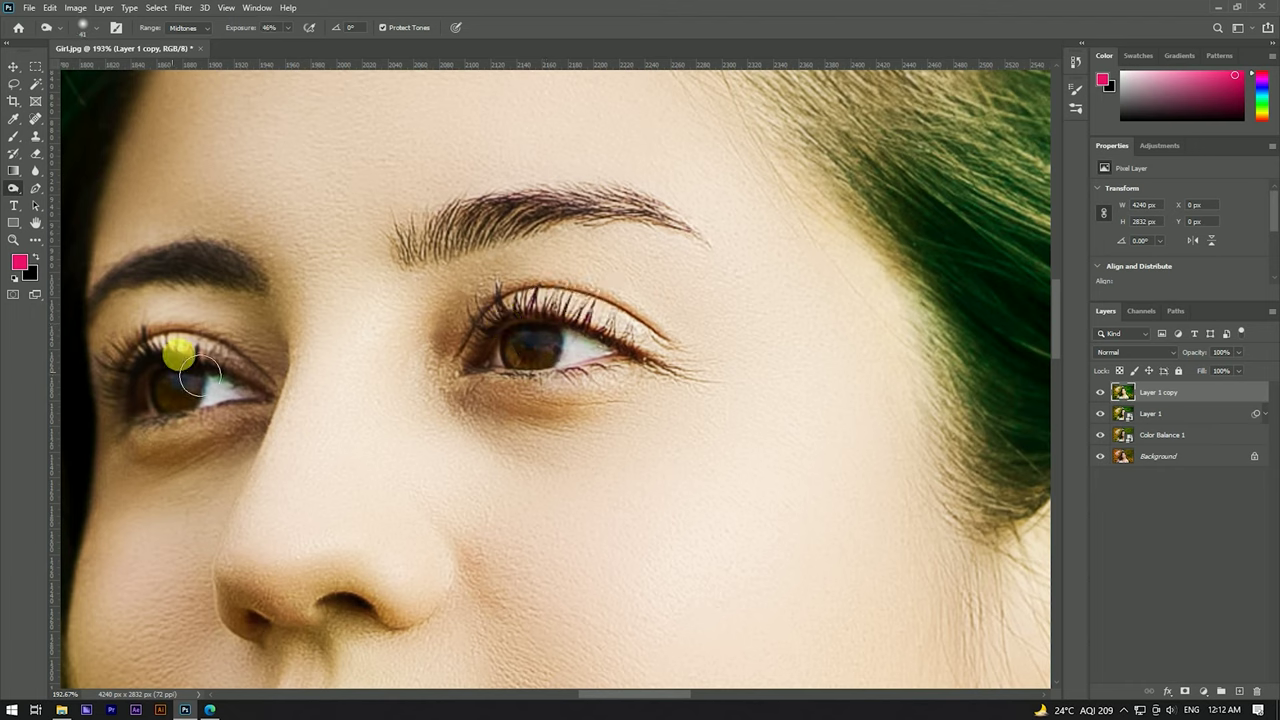
pyautogui.moveTo(244, 295); pyautogui.dragTo(243, 286)
pyautogui.moveTo(430, 255); pyautogui.dragTo(700, 216)
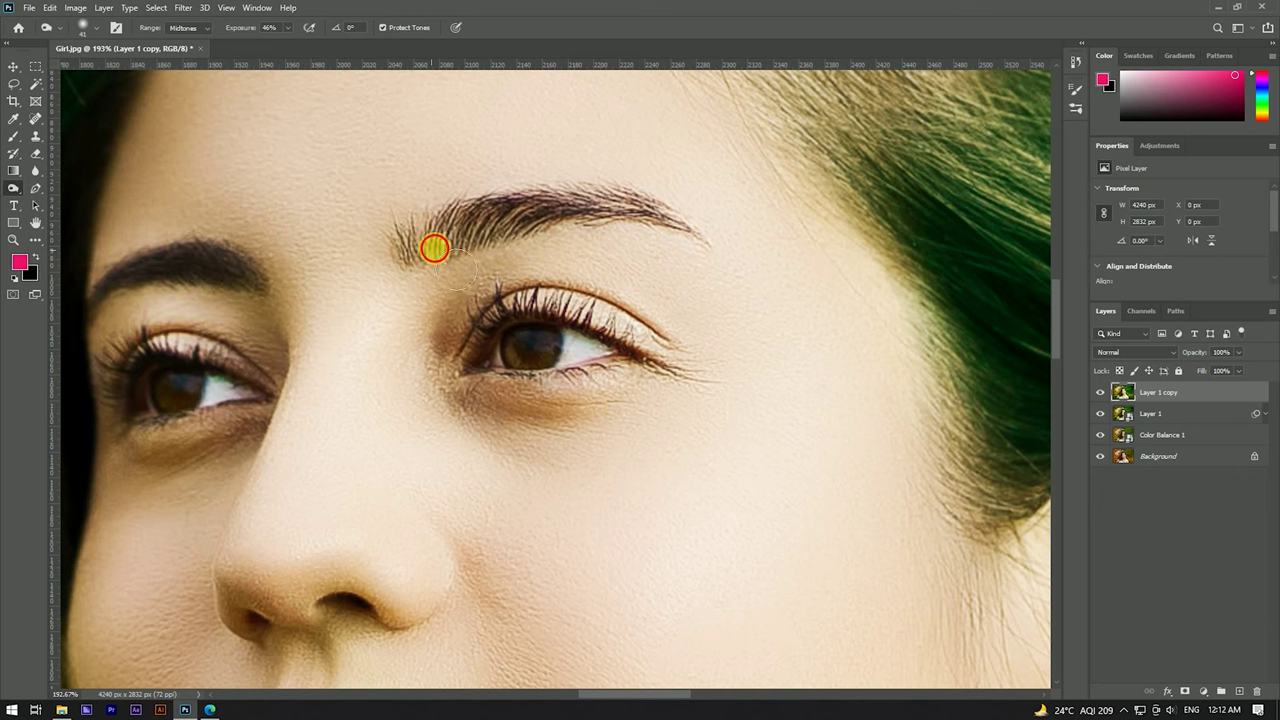
pyautogui.scroll(-3, 678, 196)
pyautogui.scroll(-3, 549, 206)
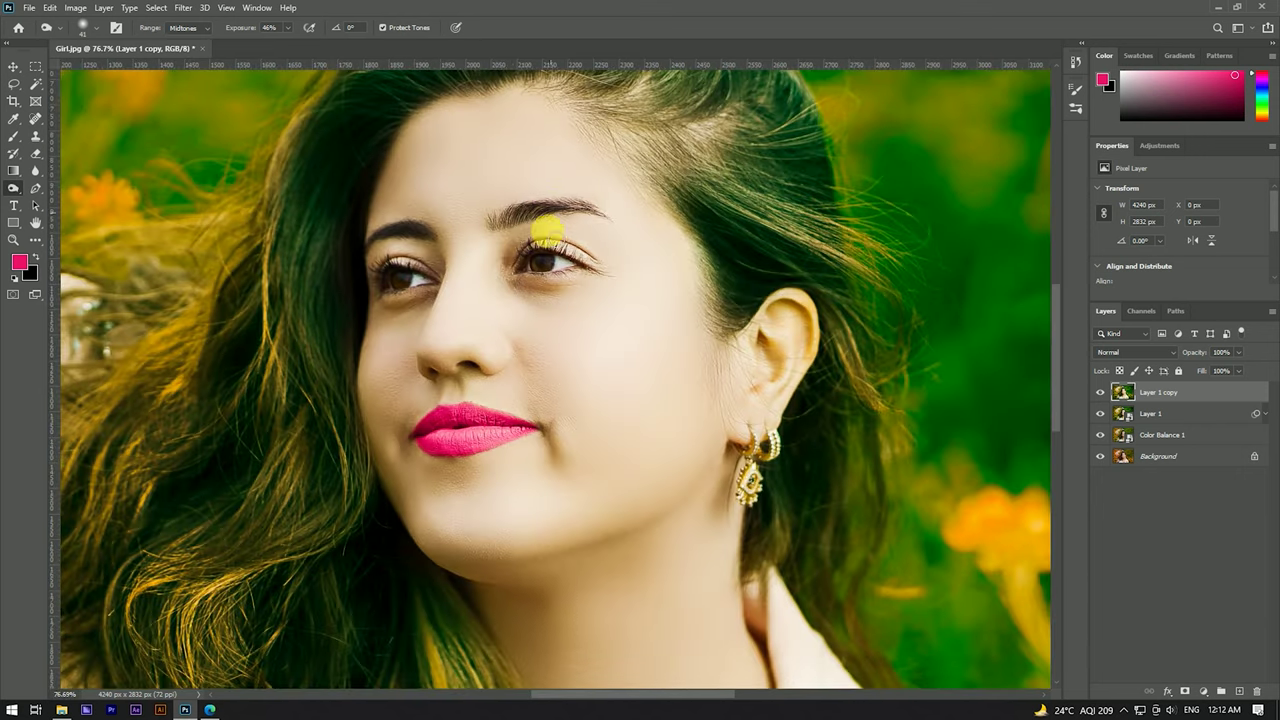
pyautogui.scroll(-3, 543, 223)
pyautogui.scroll(-2, 523, 251)
pyautogui.scroll(2, 504, 370)
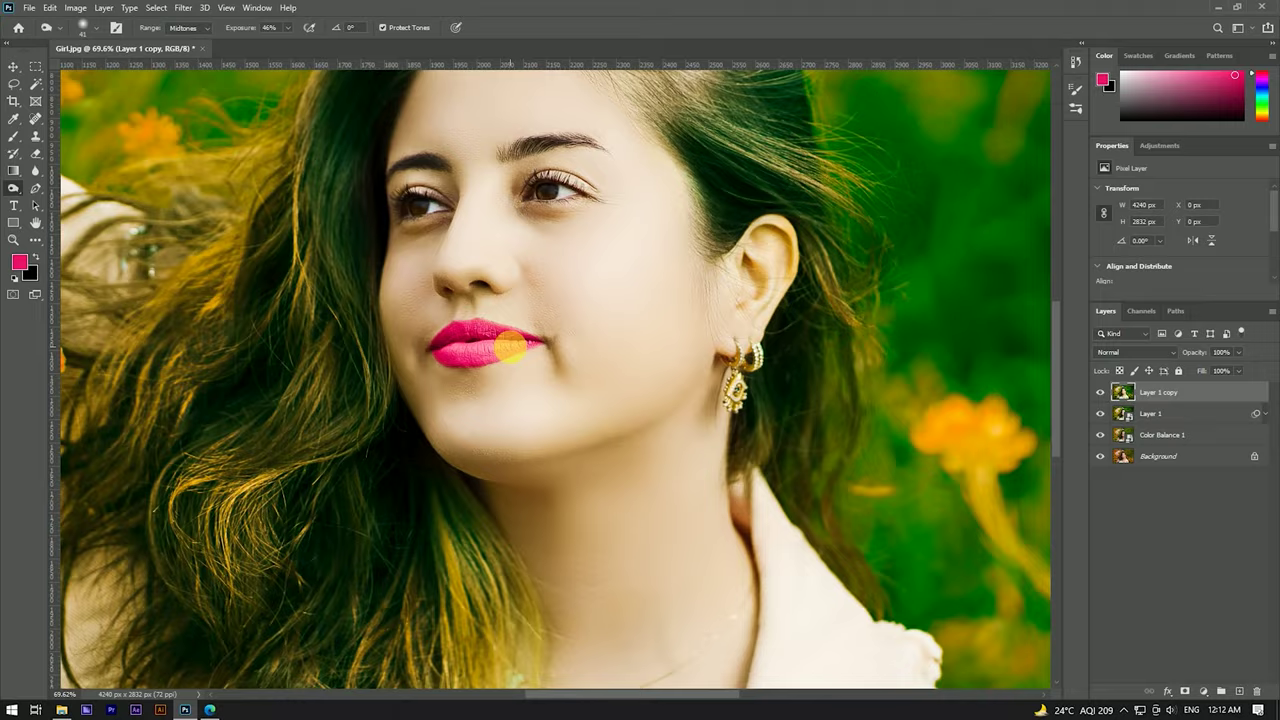
pyautogui.scroll(-2, 534, 294)
pyautogui.scroll(1, 541, 207)
pyautogui.scroll(5, 541, 207)
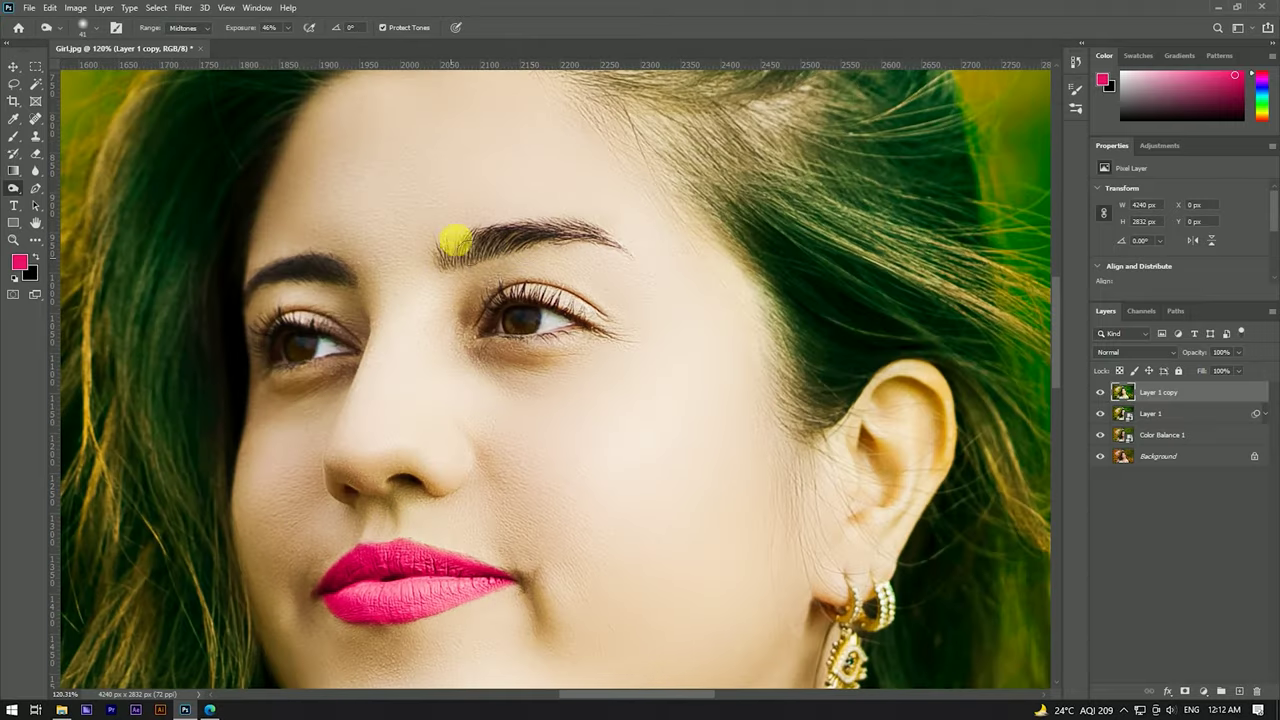
pyautogui.moveTo(516, 305)
pyautogui.mouseDown()
pyautogui.moveTo(528, 300)
pyautogui.moveTo(490, 333)
pyautogui.mouseUp()
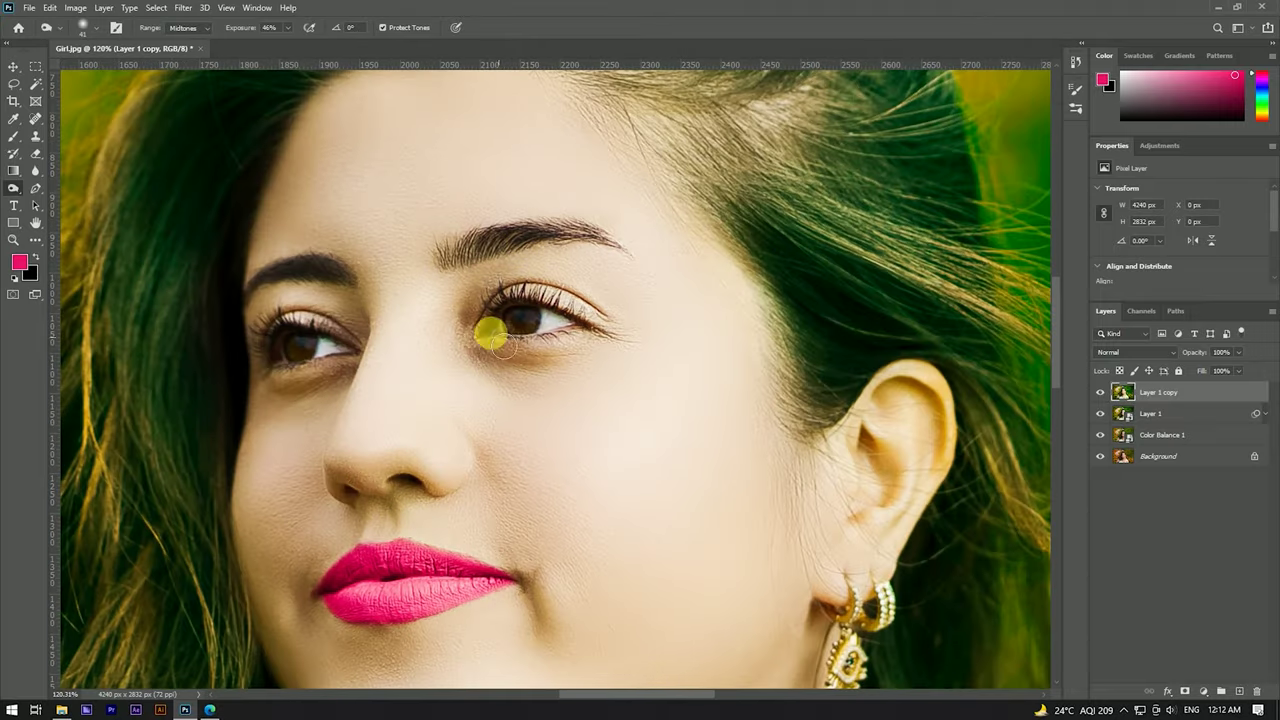
pyautogui.moveTo(286, 343); pyautogui.dragTo(277, 343)
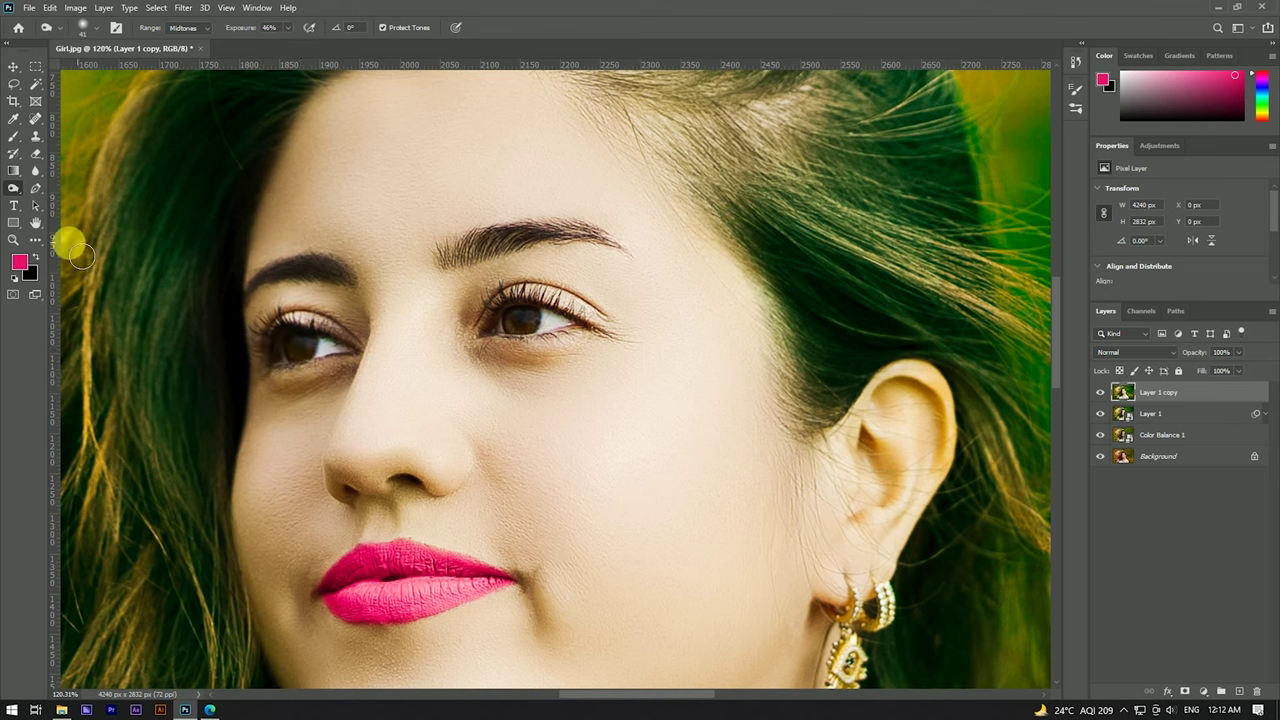
# Switch to the Burn tool and burn in the detail of the right eye
pyautogui.click(65, 196)
pyautogui.moveTo(549, 371)
pyautogui.mouseDown()
pyautogui.moveTo(581, 350)
pyautogui.moveTo(566, 326)
pyautogui.mouseUp()
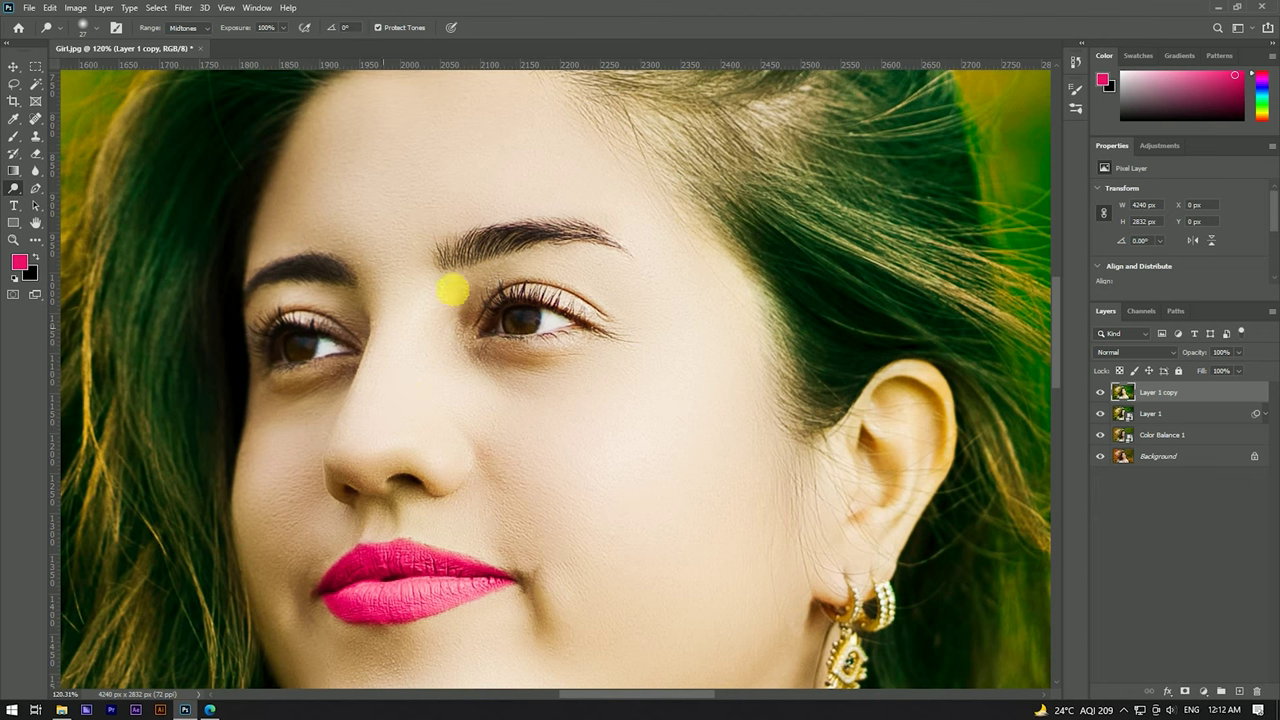
pyautogui.scroll(-4, 451, 289)
pyautogui.scroll(-3, 517, 271)
pyautogui.scroll(-1, 523, 266)
pyautogui.scroll(3, 545, 272)
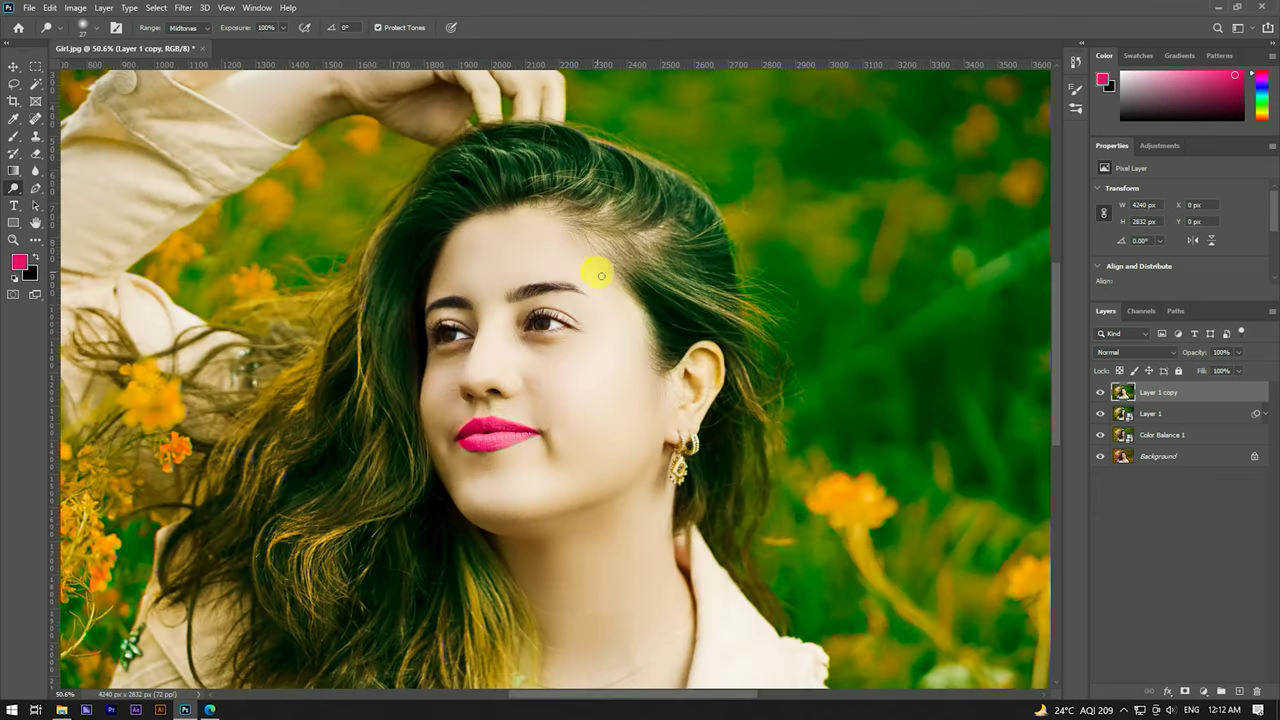
# With the Move tool active, select Layer 1 copy, Layer 1 and Color Balance 1
pyautogui.press('v')
pyautogui.scroll(-2, 570, 250)
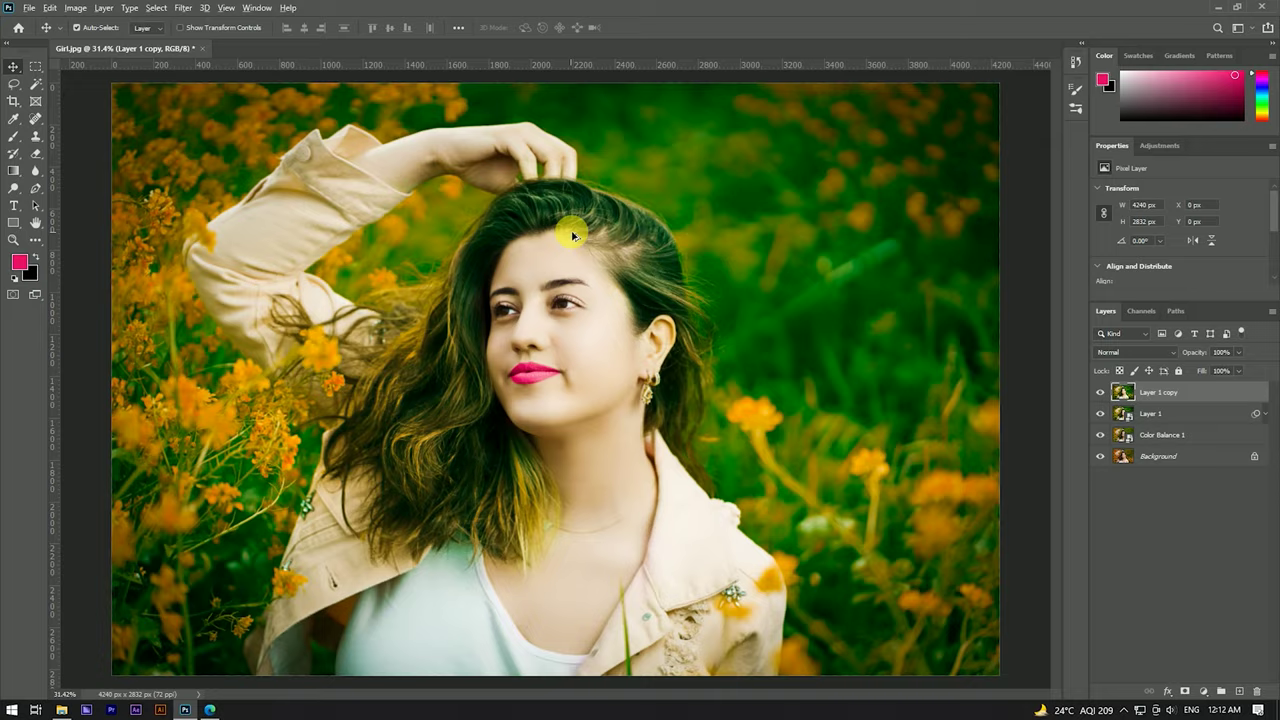
pyautogui.scroll(-2, 569, 233)
pyautogui.scroll(-1, 580, 238)
pyautogui.scroll(2, 610, 265)
pyautogui.scroll(1, 628, 282)
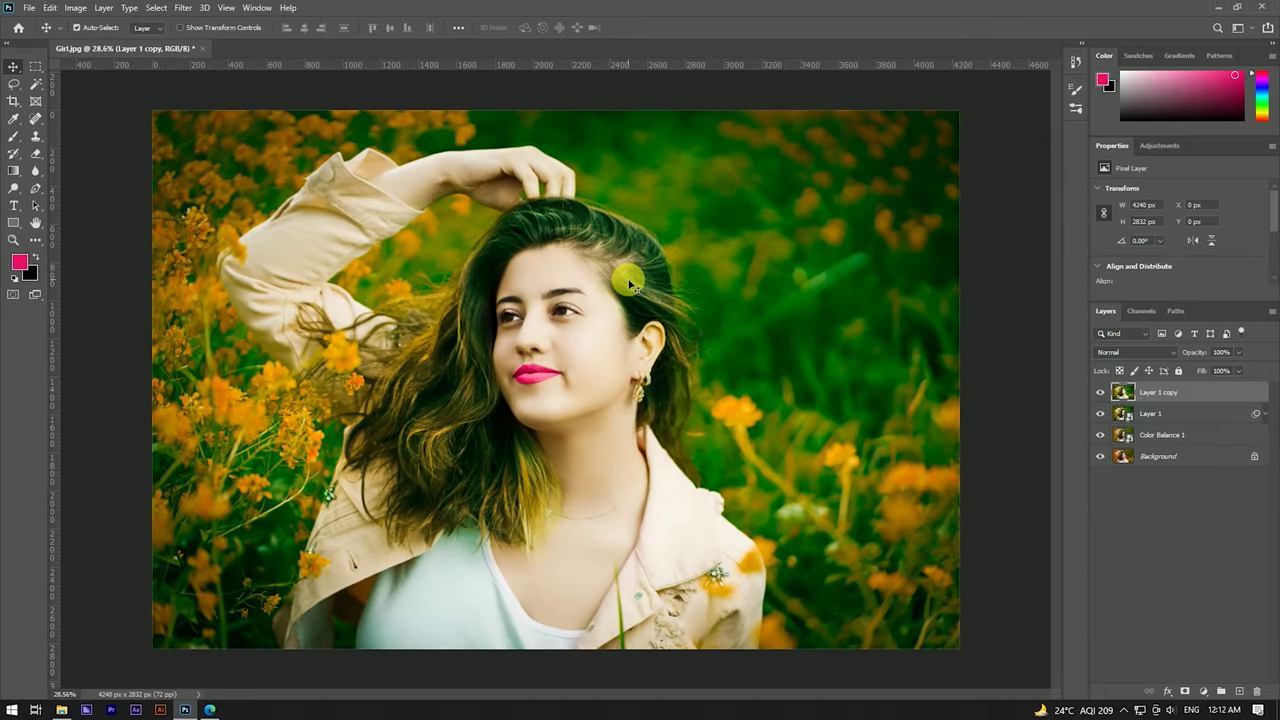
pyautogui.scroll(-1, 628, 284)
pyautogui.scroll(-1, 626, 271)
pyautogui.scroll(1, 626, 271)
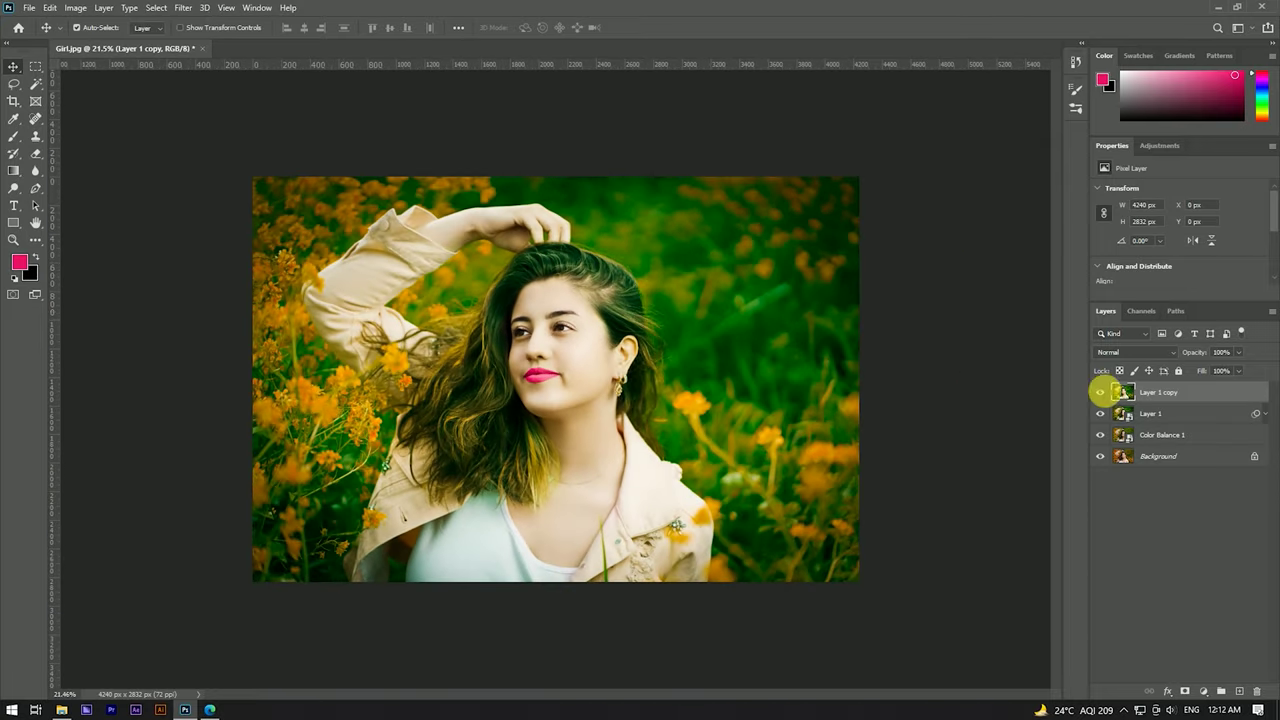
pyautogui.keyDown('shift'); pyautogui.click(1166, 435); pyautogui.keyUp('shift')
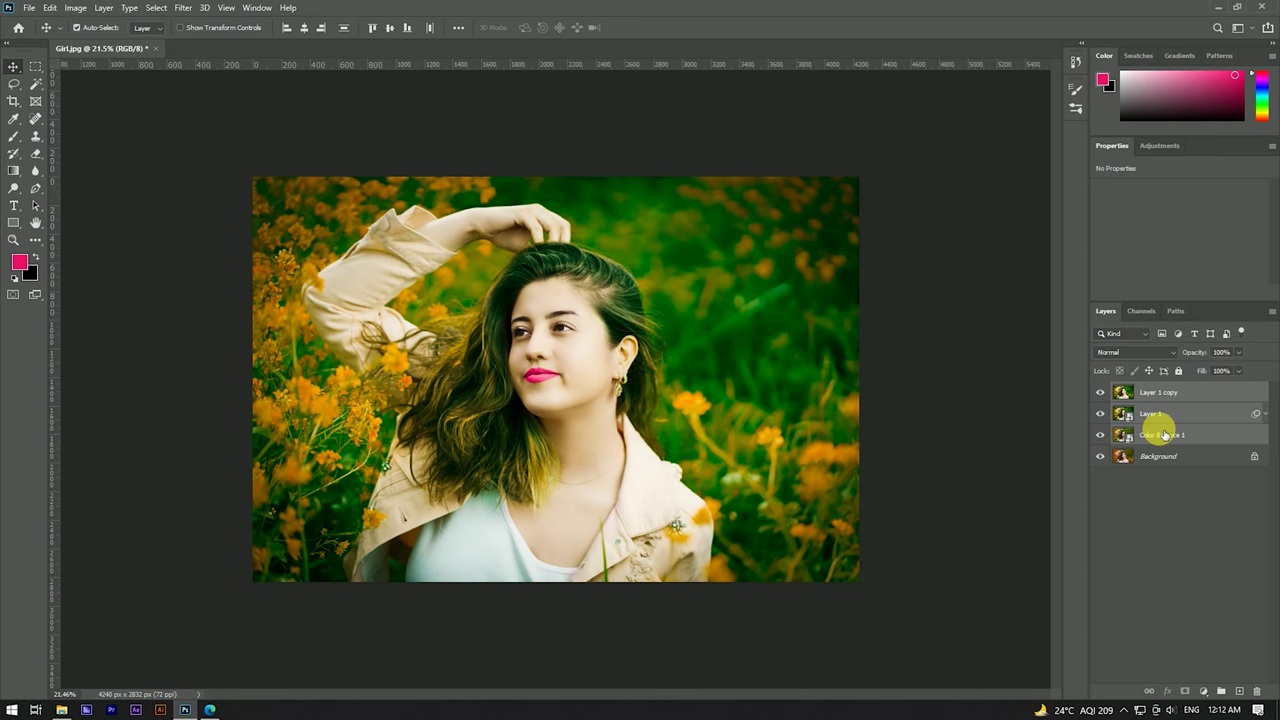
# Use Group from Layers on the three selected layers and name the group 'Final'
pyautogui.rightClick(1164, 435)
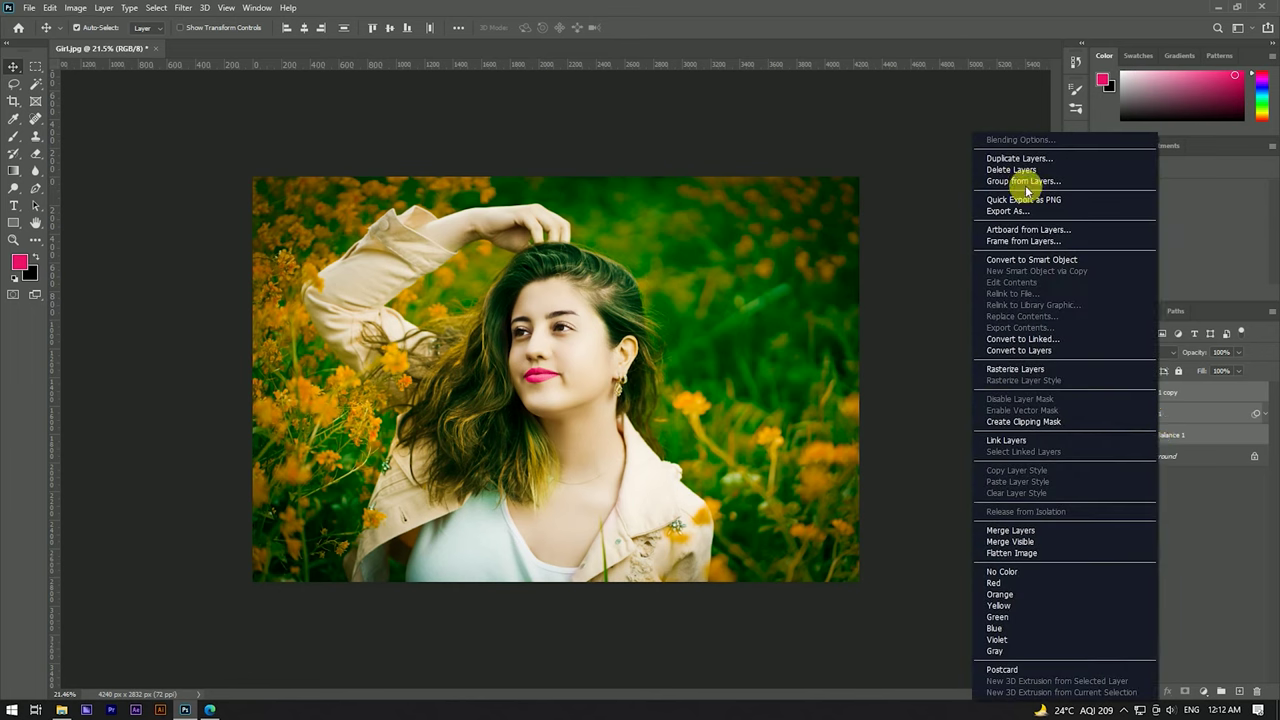
pyautogui.click(1022, 181)
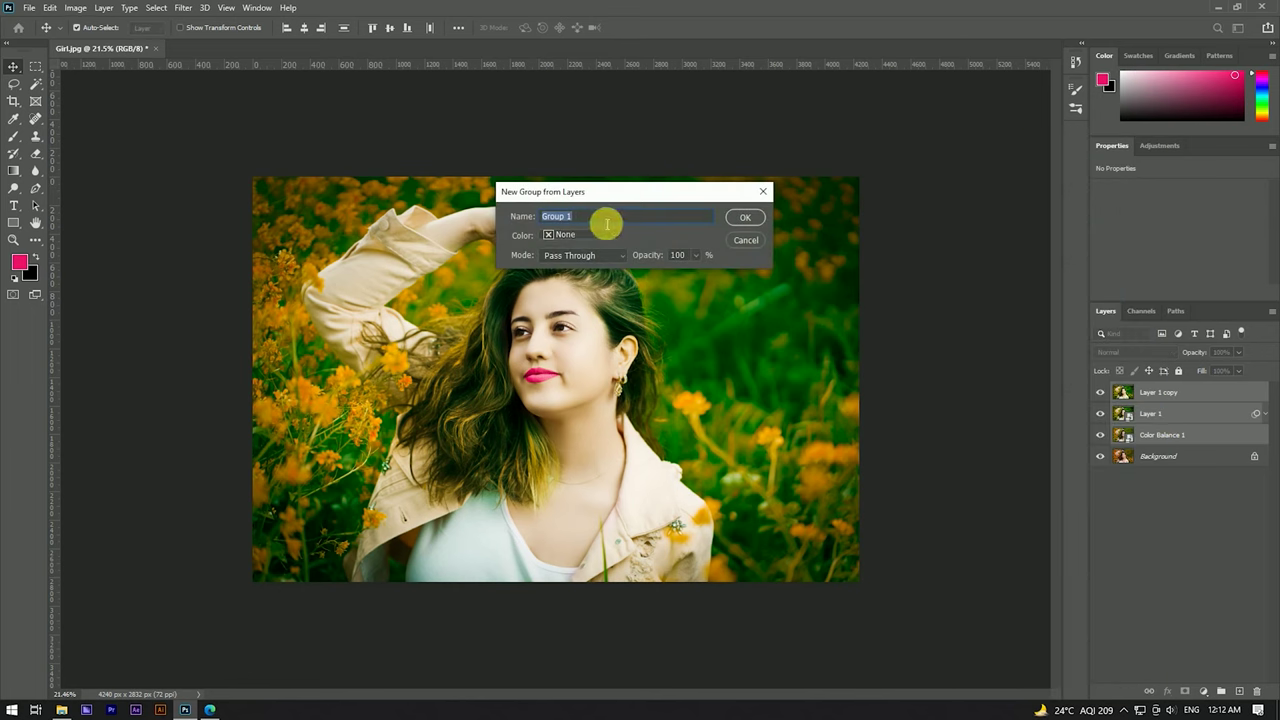
pyautogui.moveTo(608, 217); pyautogui.dragTo(498, 216)
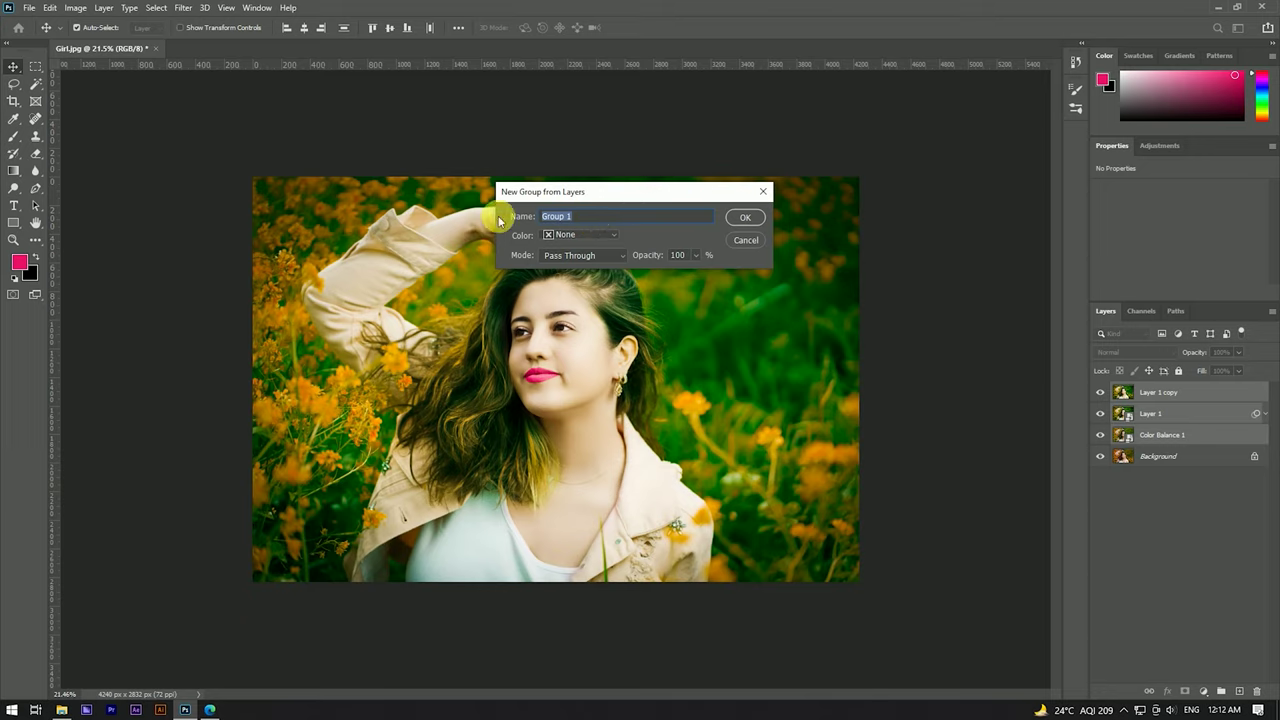
pyautogui.write('Final')
pyautogui.click(752, 226)
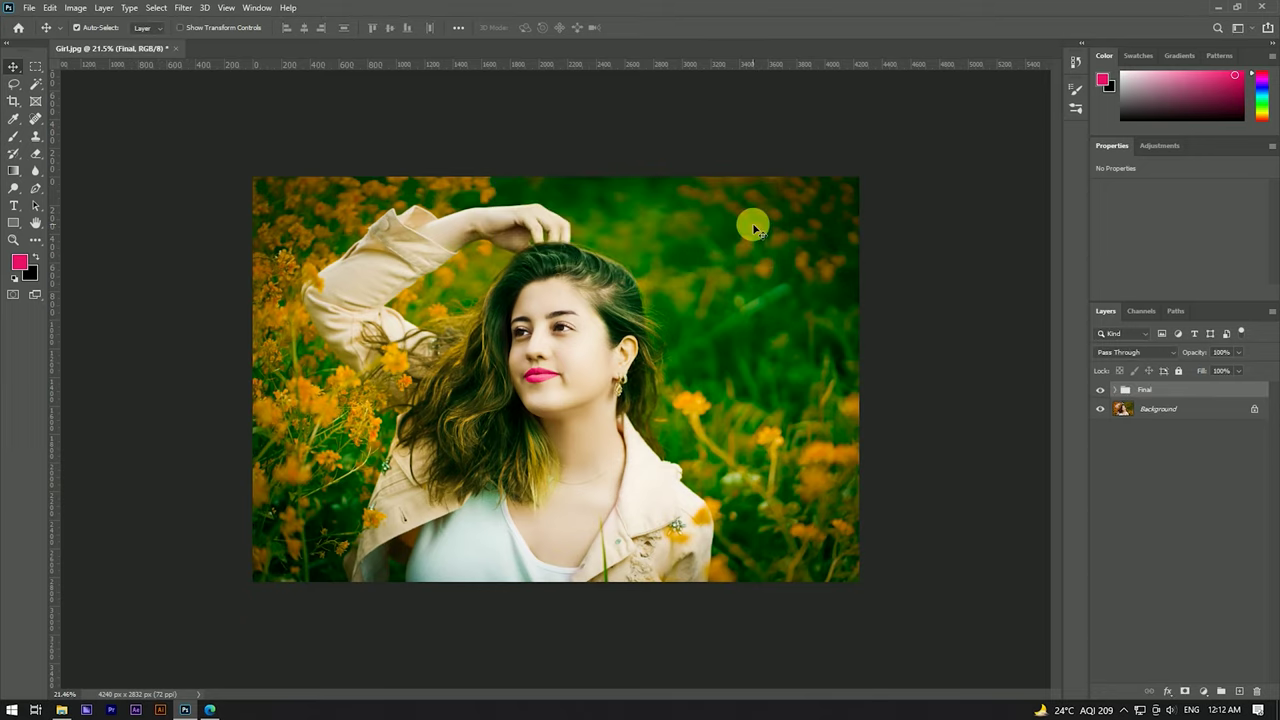
# Toggle the Final group's visibility repeatedly to compare, ending with it hidden
pyautogui.click(1101, 390)
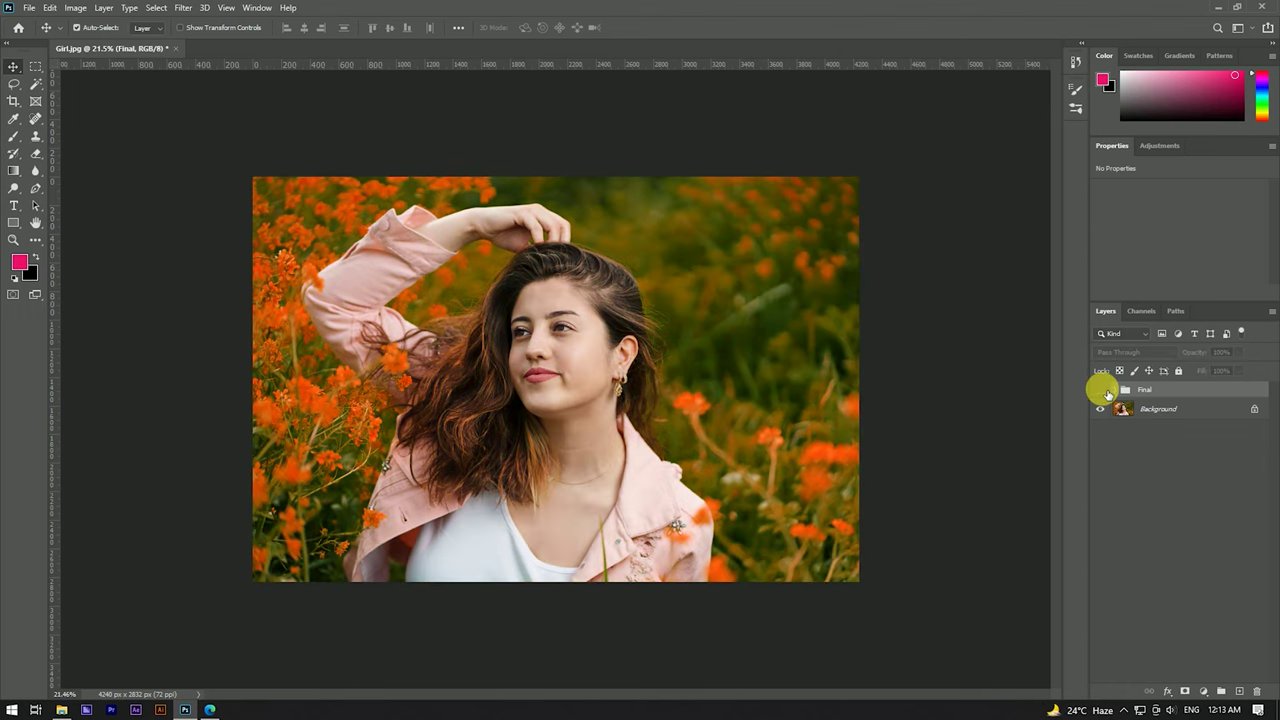
pyautogui.click(1101, 390)
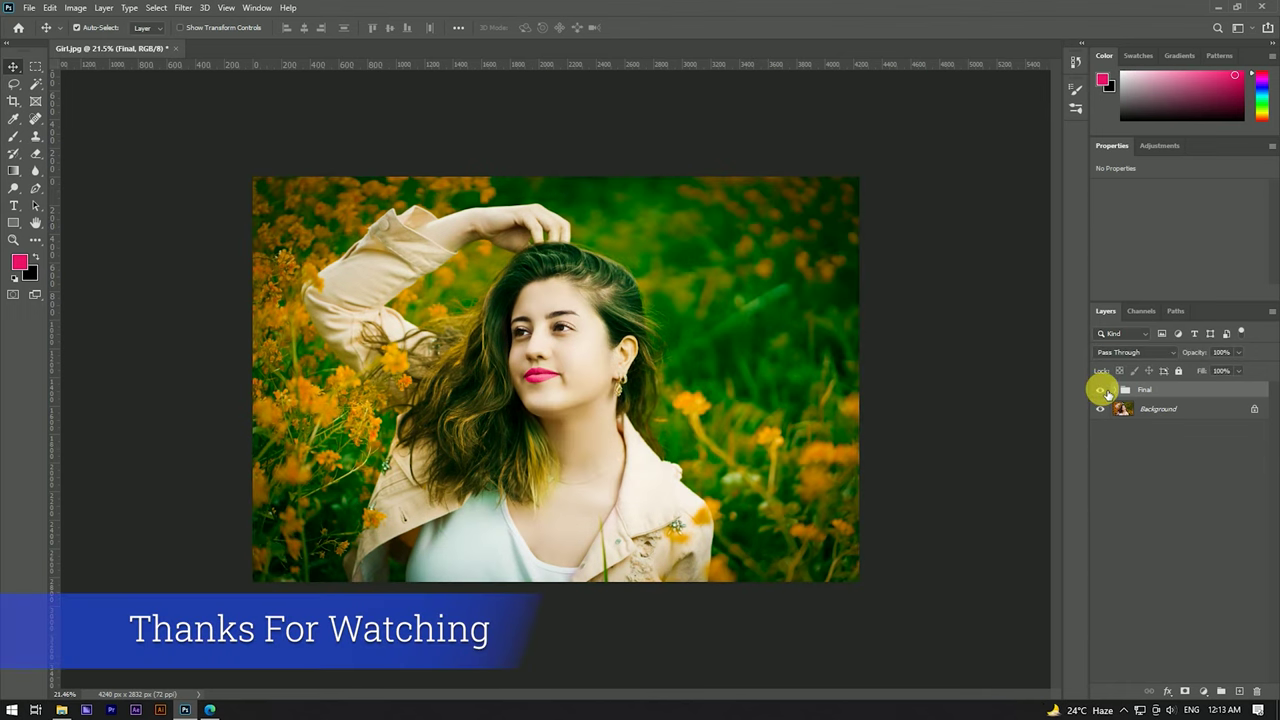
pyautogui.click(1101, 390)
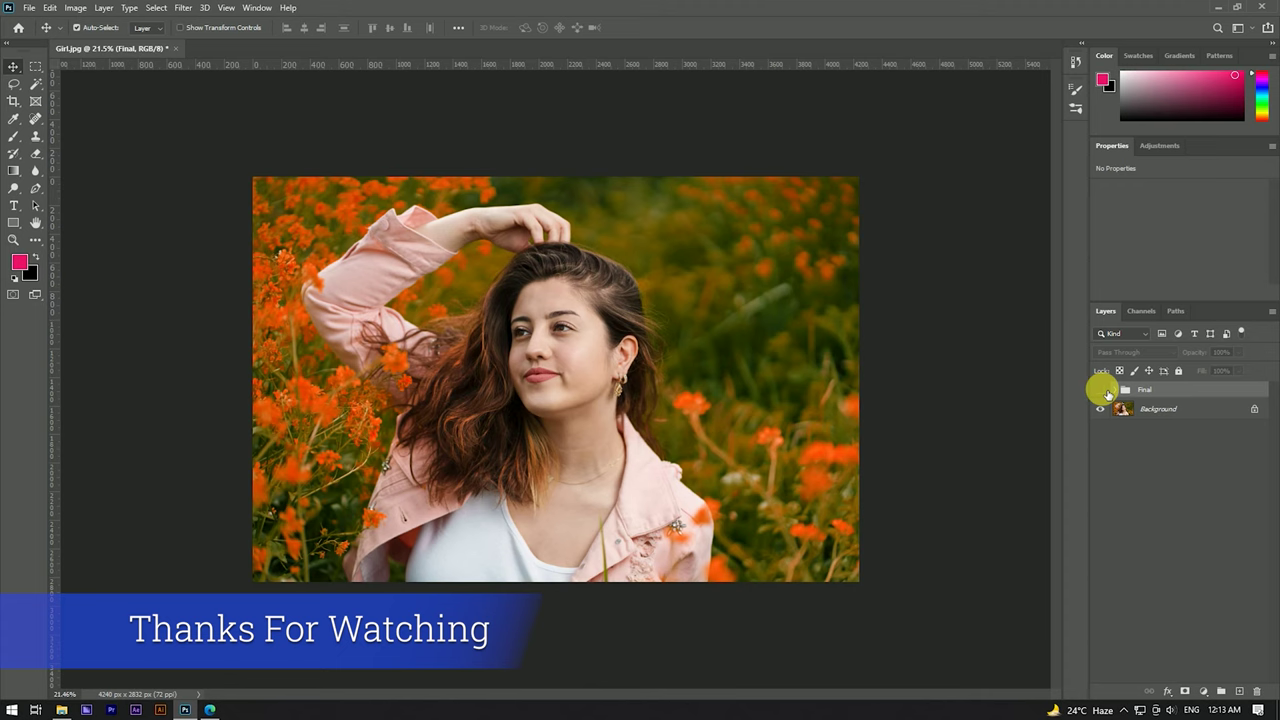
pyautogui.click(1101, 390)
pyautogui.click(1101, 390)
pyautogui.click(1101, 390)
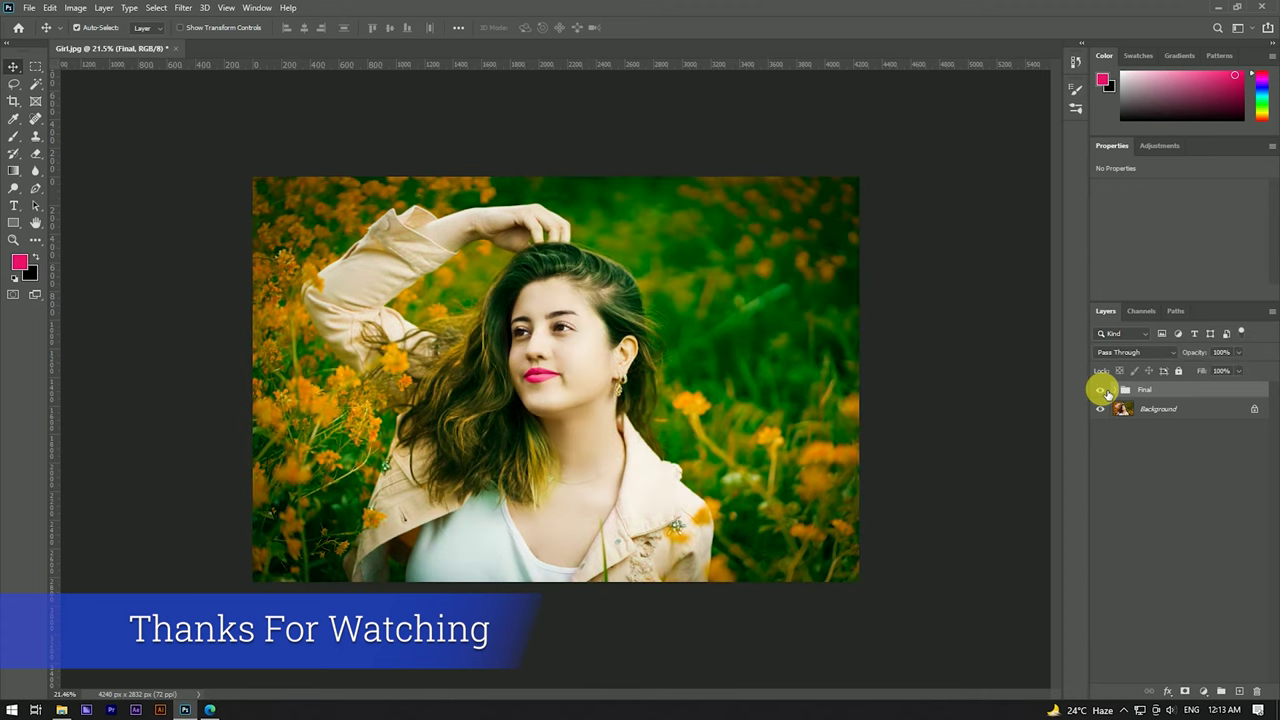
pyautogui.click(1101, 390)
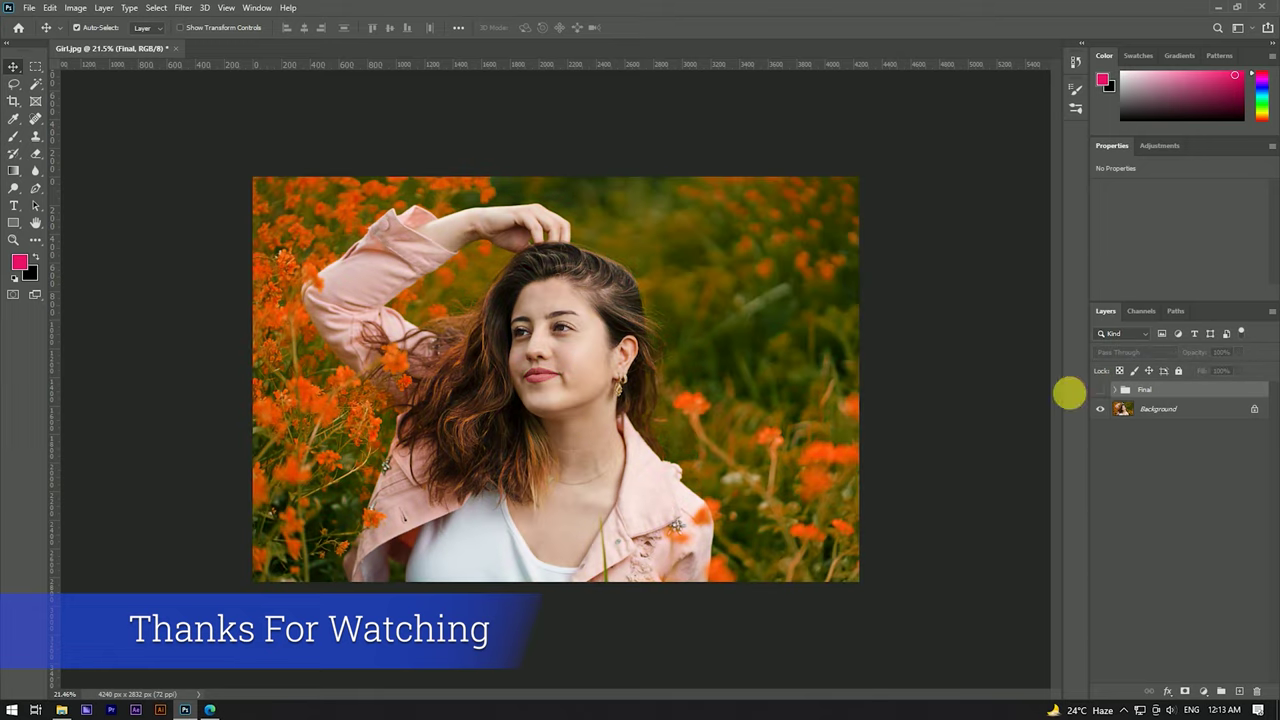